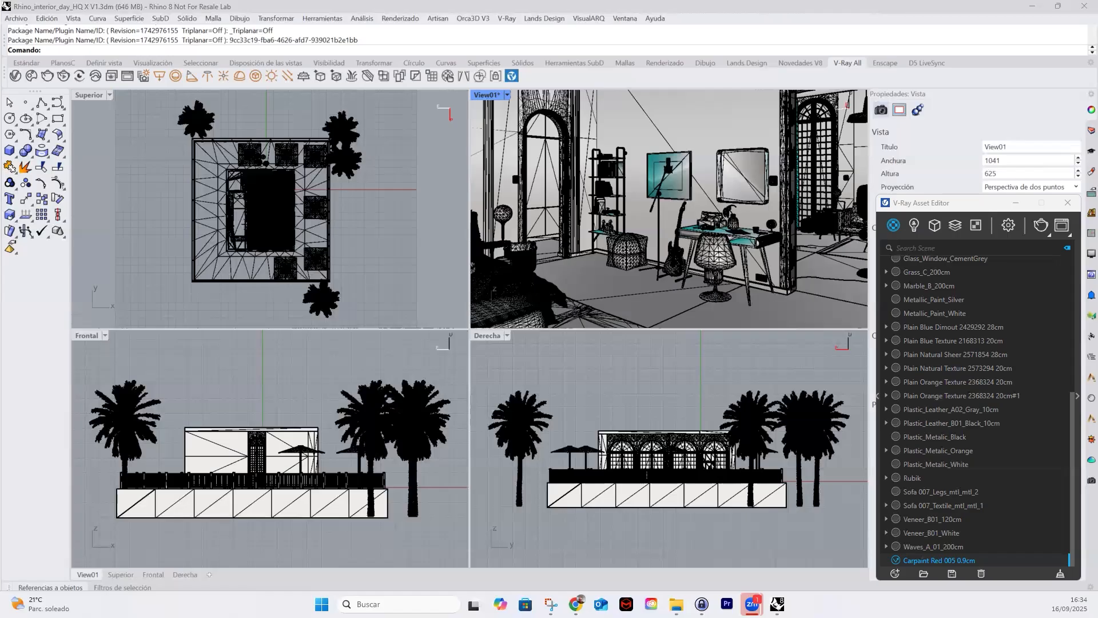
Switch to File Explorer and open the Material folder inside the Rhino_interior_day_HQ project folder
key("alt+Tab")
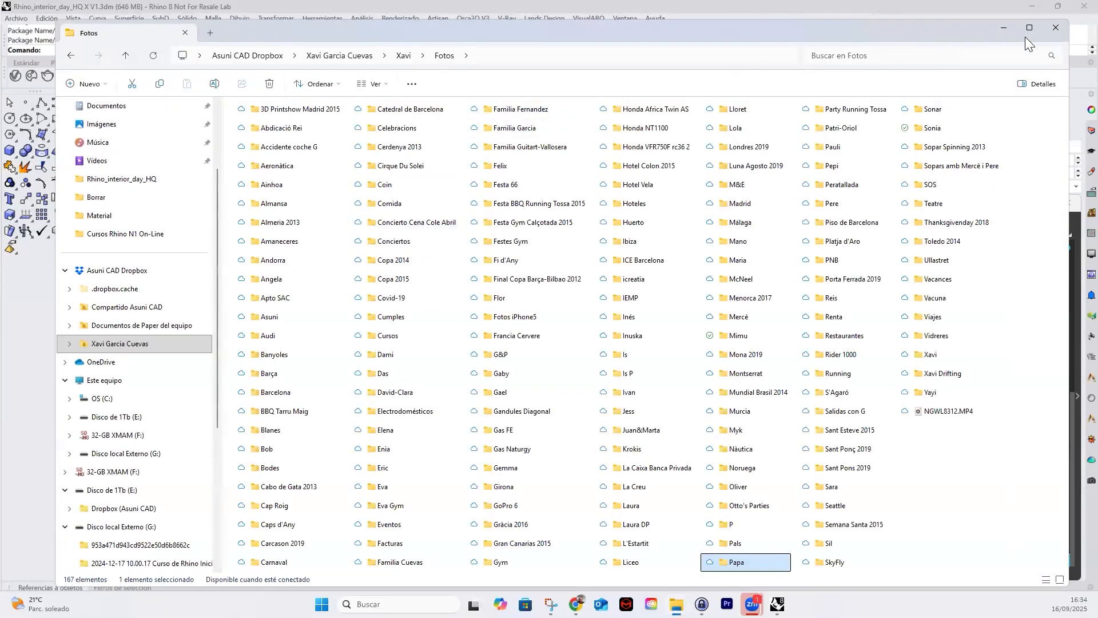
left_click(1008, 28)
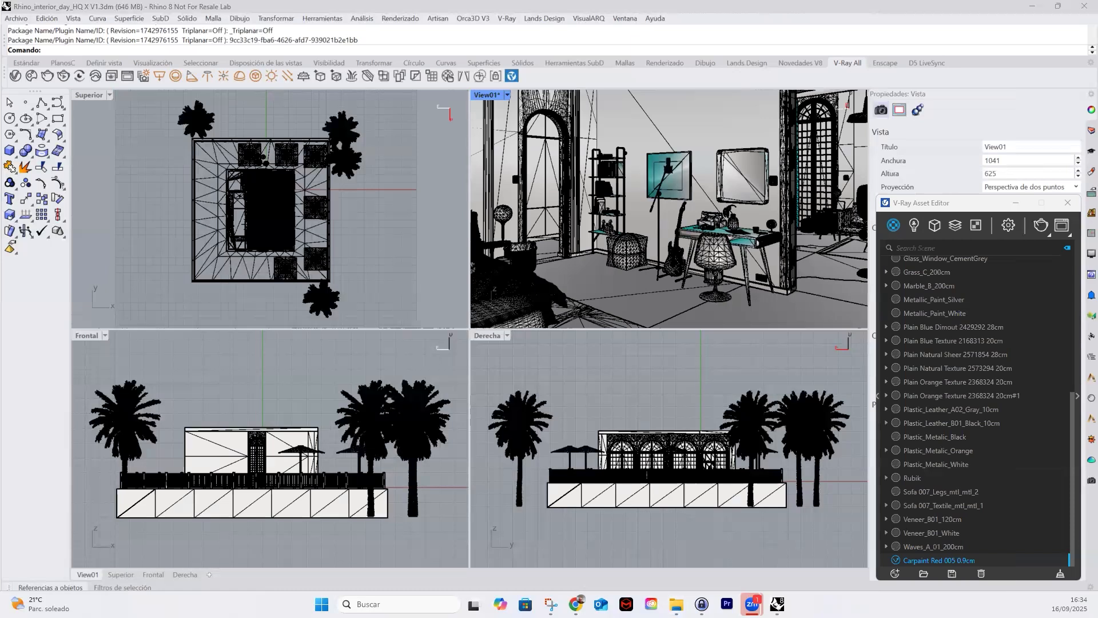
key("alt+Tab")
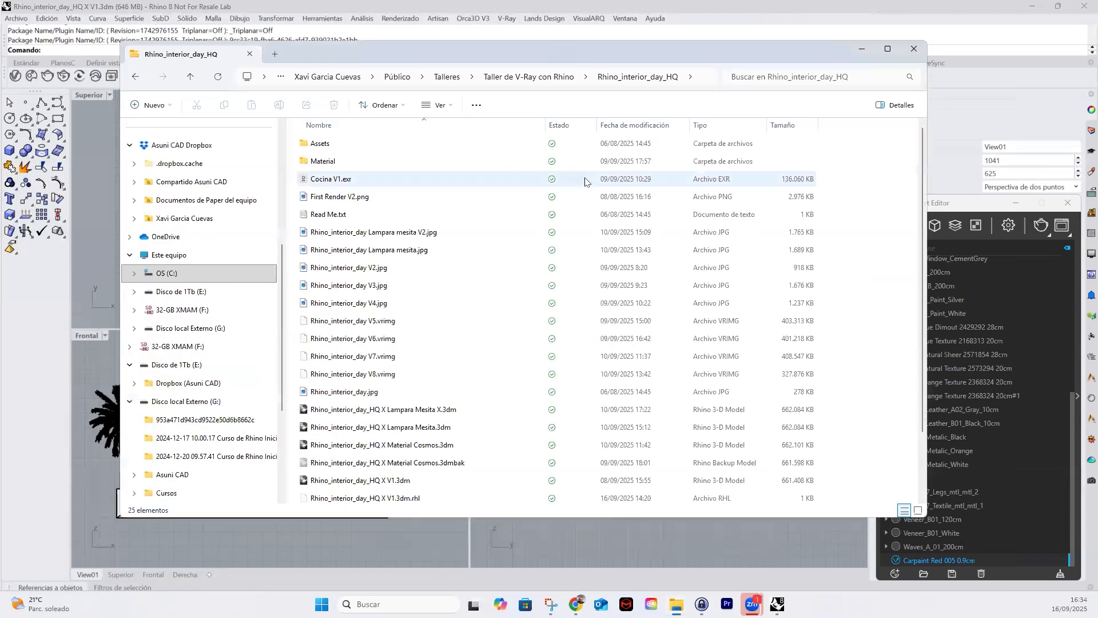
double_click(323, 162)
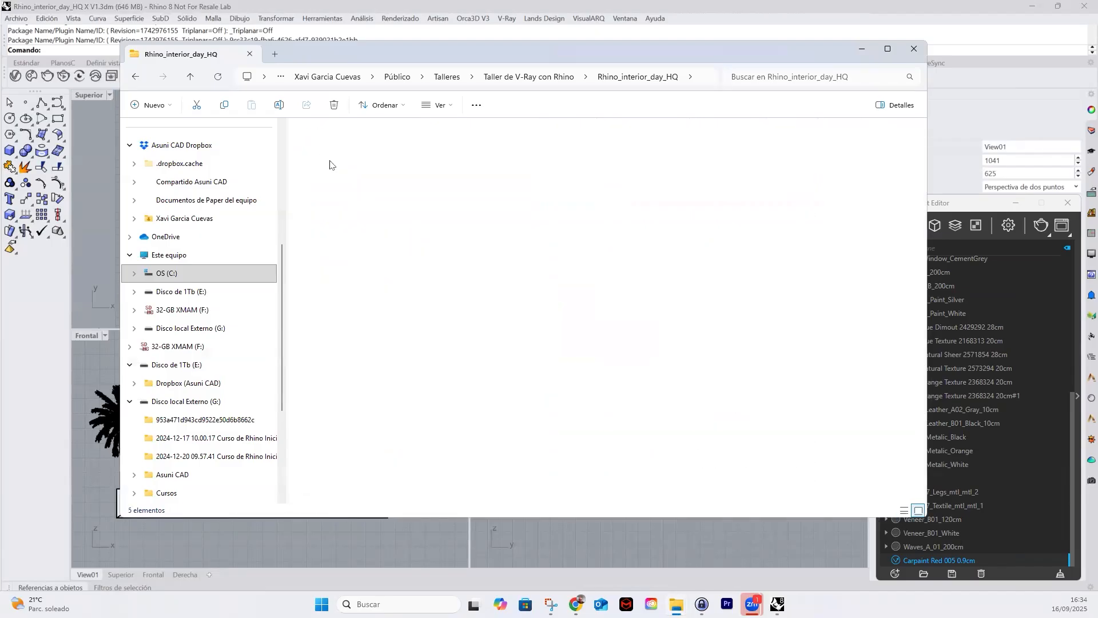
Examine the plasticpattern1 albedo, metalness, normal and roughness texture files in the Material folder, and minimize the Explorer window
left_click(399, 147)
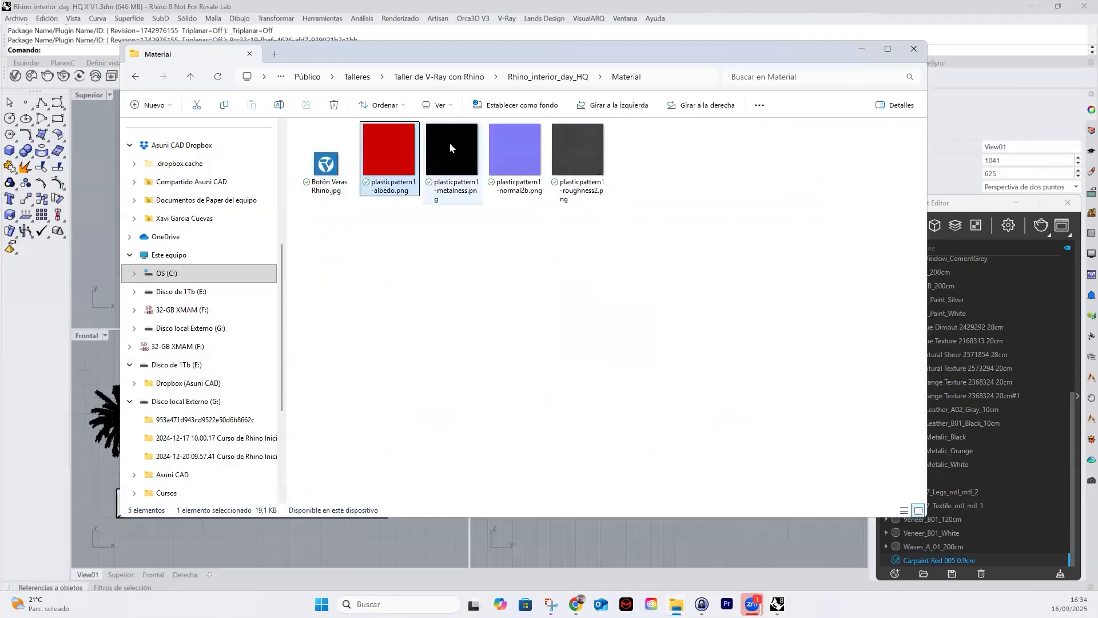
left_click(459, 146)
left_click(524, 147)
left_click(565, 149)
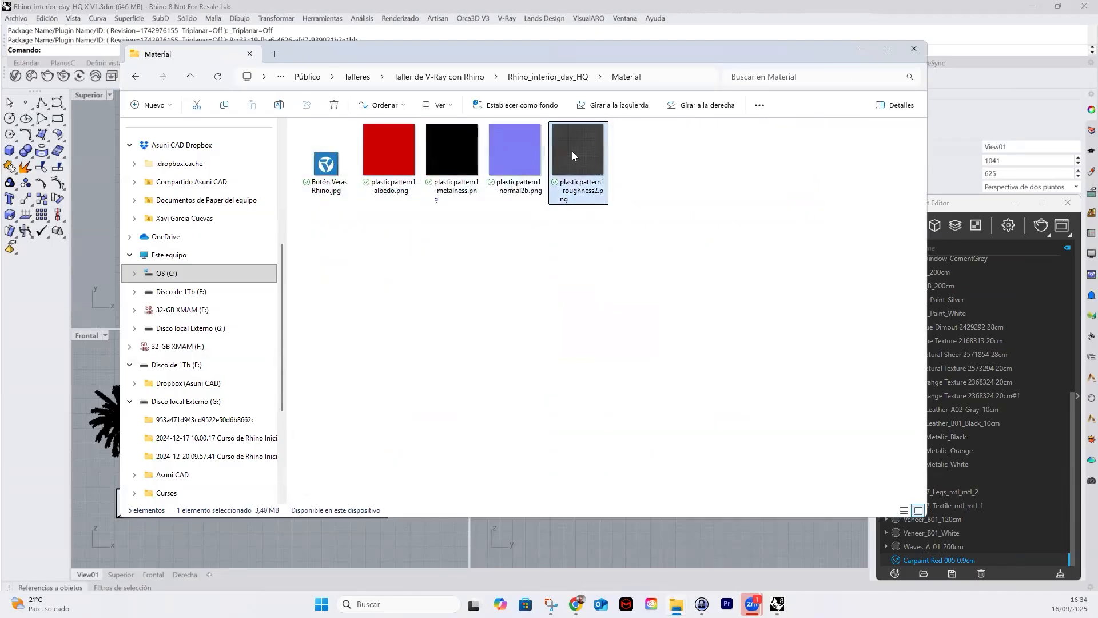
left_click(495, 151)
left_click(446, 149)
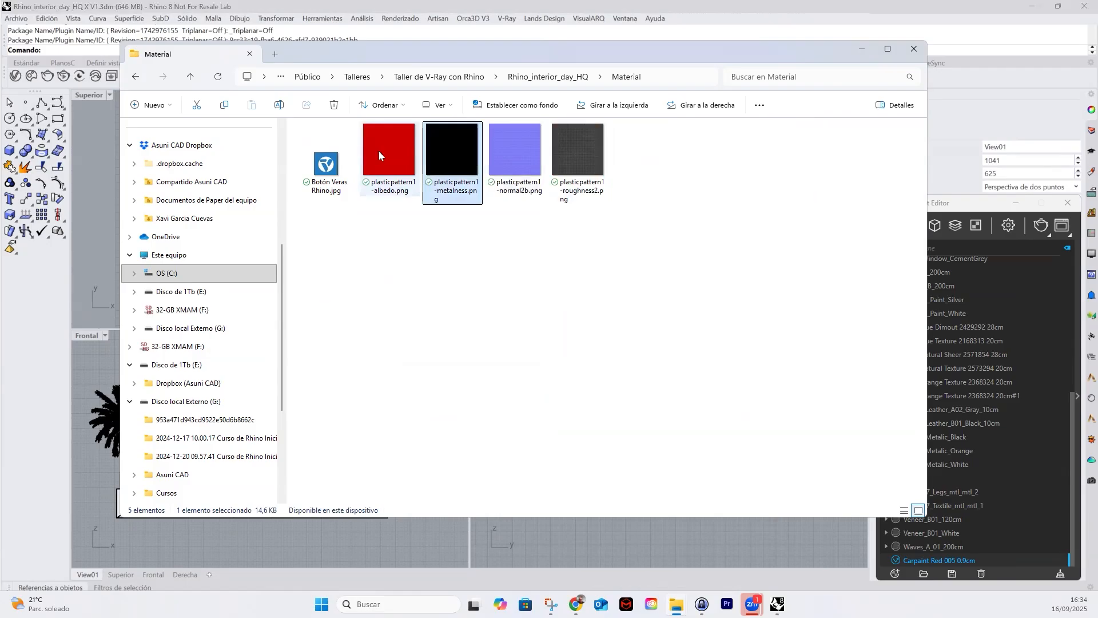
left_click(379, 151)
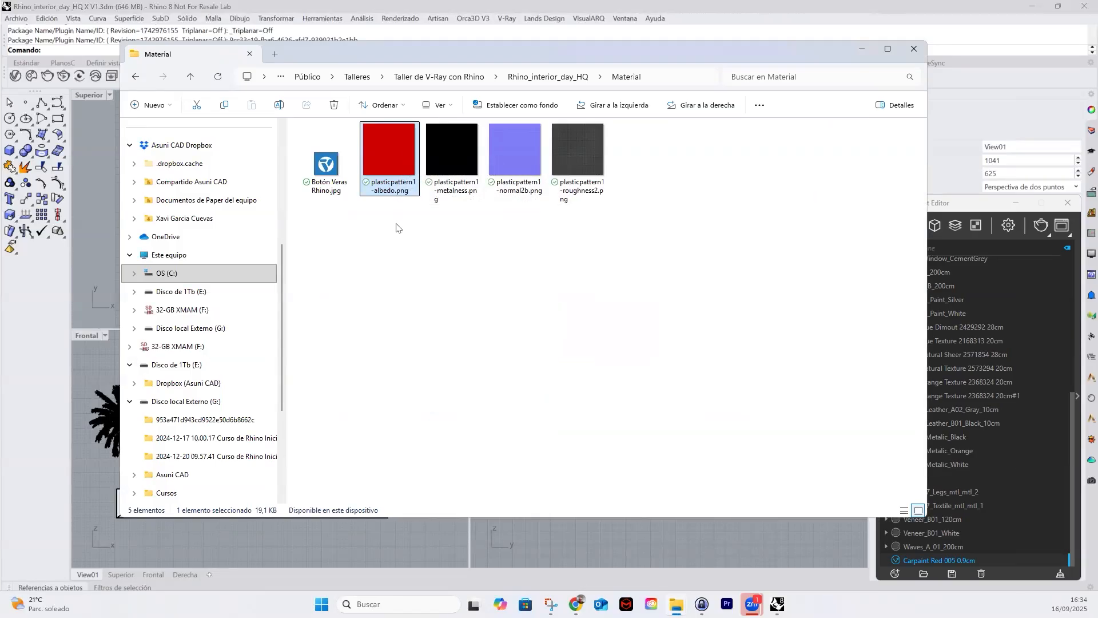
left_click(445, 151)
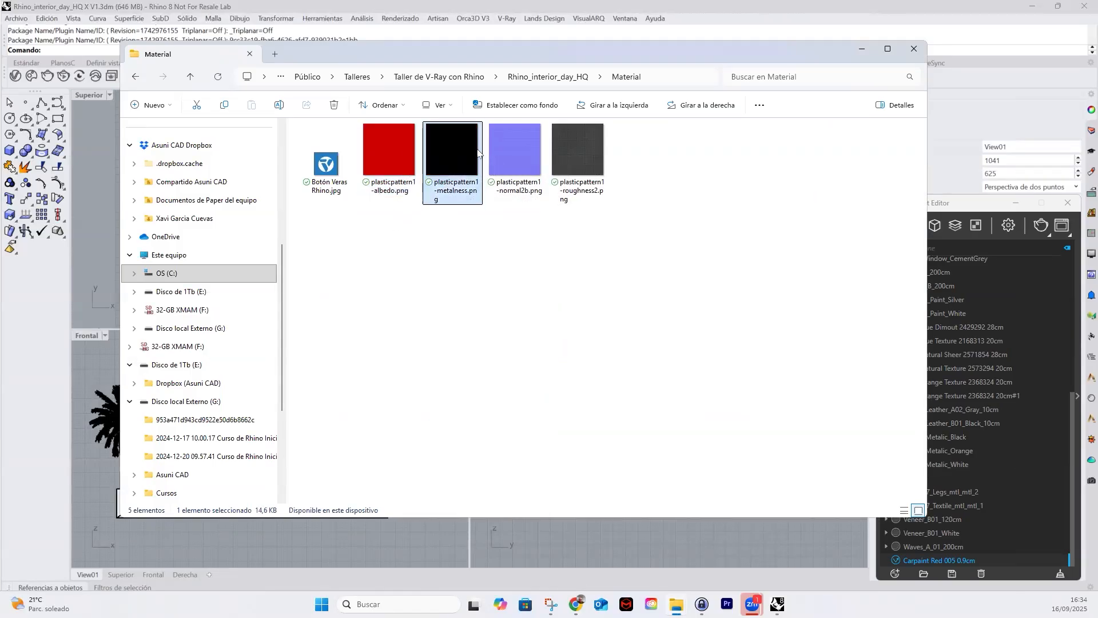
left_click(525, 149)
left_click(572, 150)
left_click(440, 150)
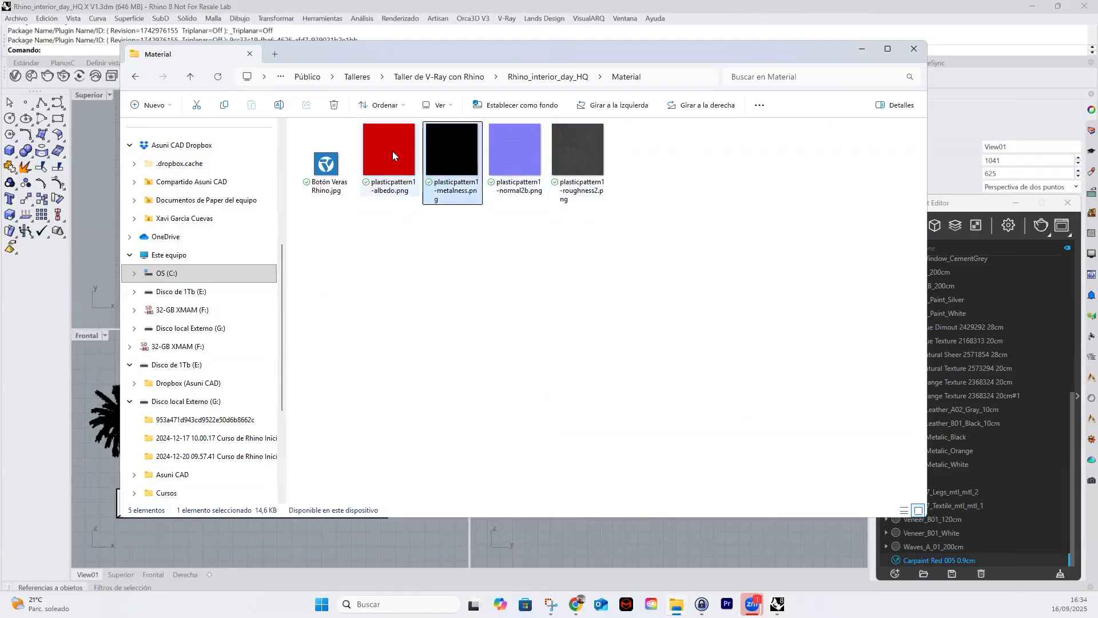
left_click(392, 152)
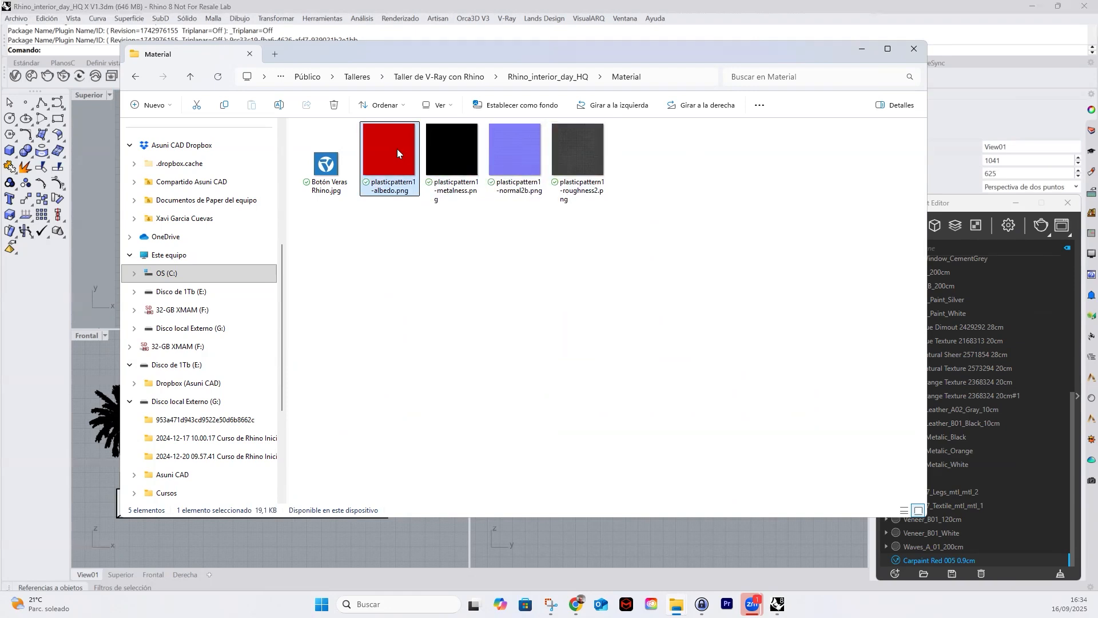
mouse_move(579, 149)
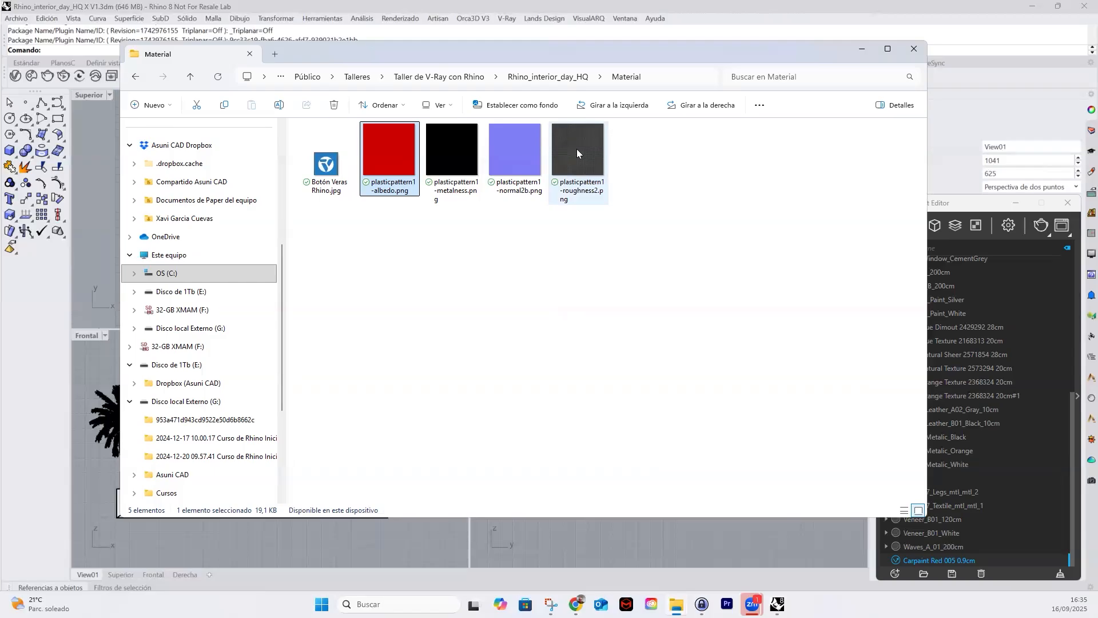
left_click_drag(388, 57, 404, 58)
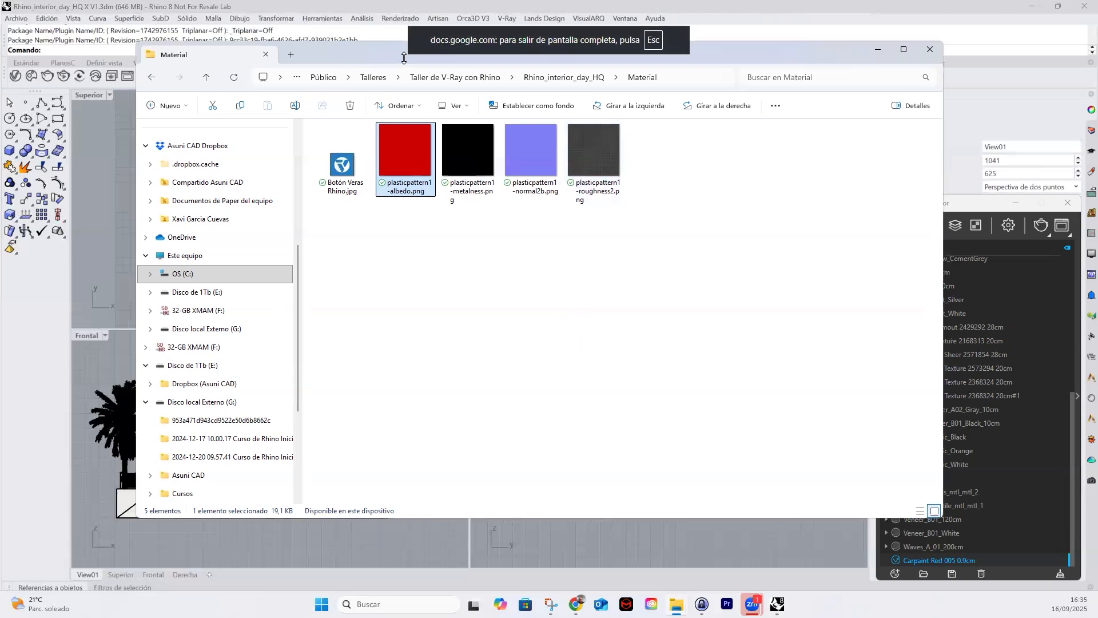
left_click(878, 50)
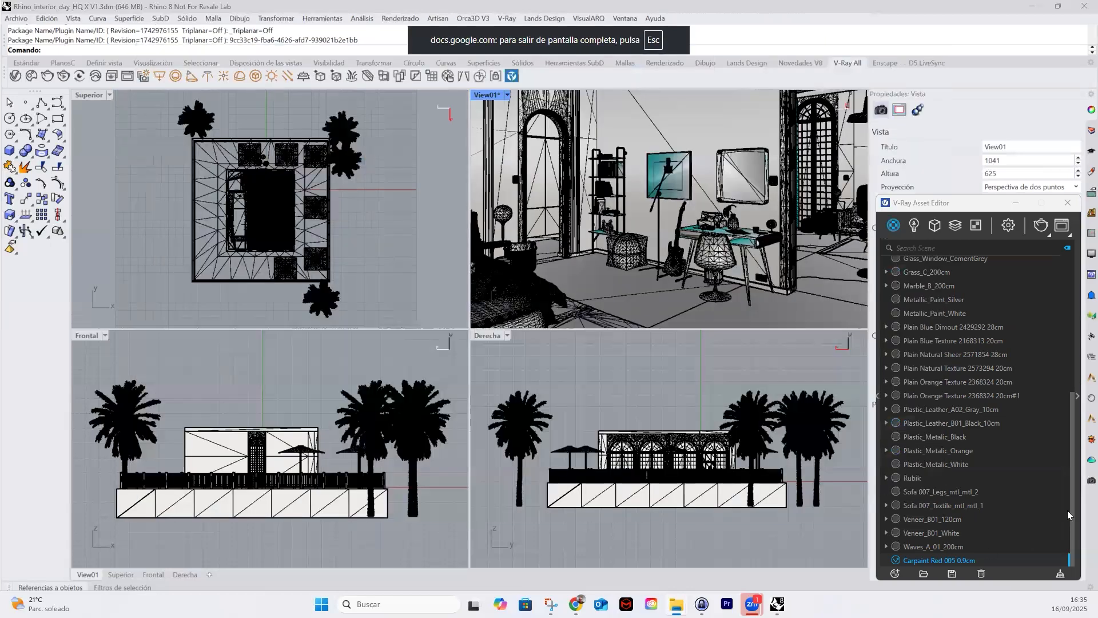
Reposition and enlarge the V-Ray Asset Editor with the settings and preview of the Carpaint Red 005 0.9cm material shown
left_click(973, 202)
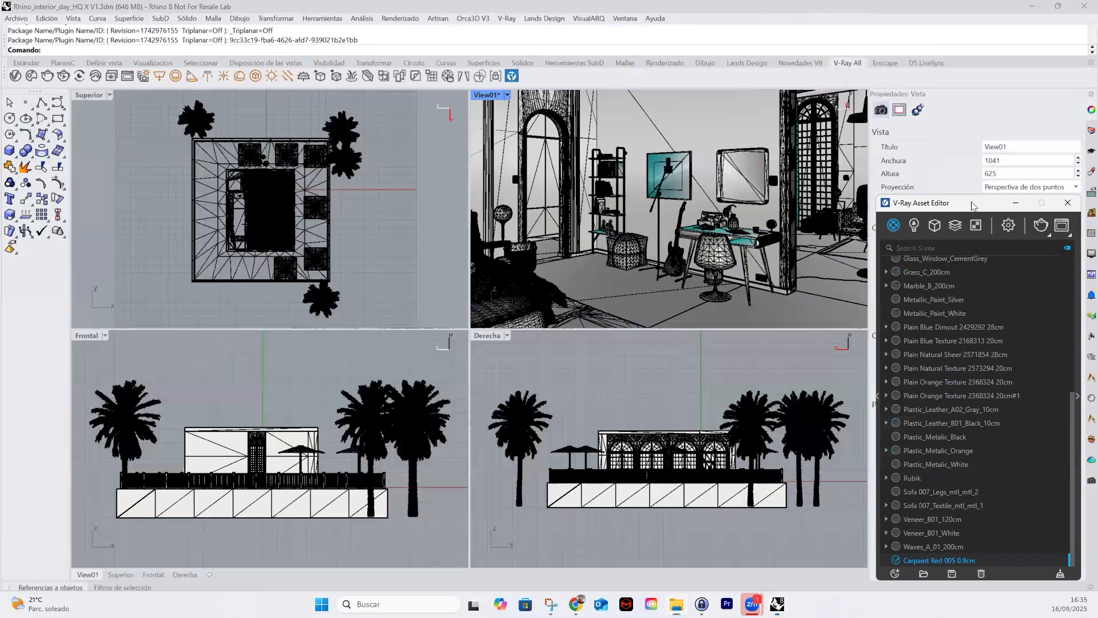
left_click_drag(972, 205, 737, 192)
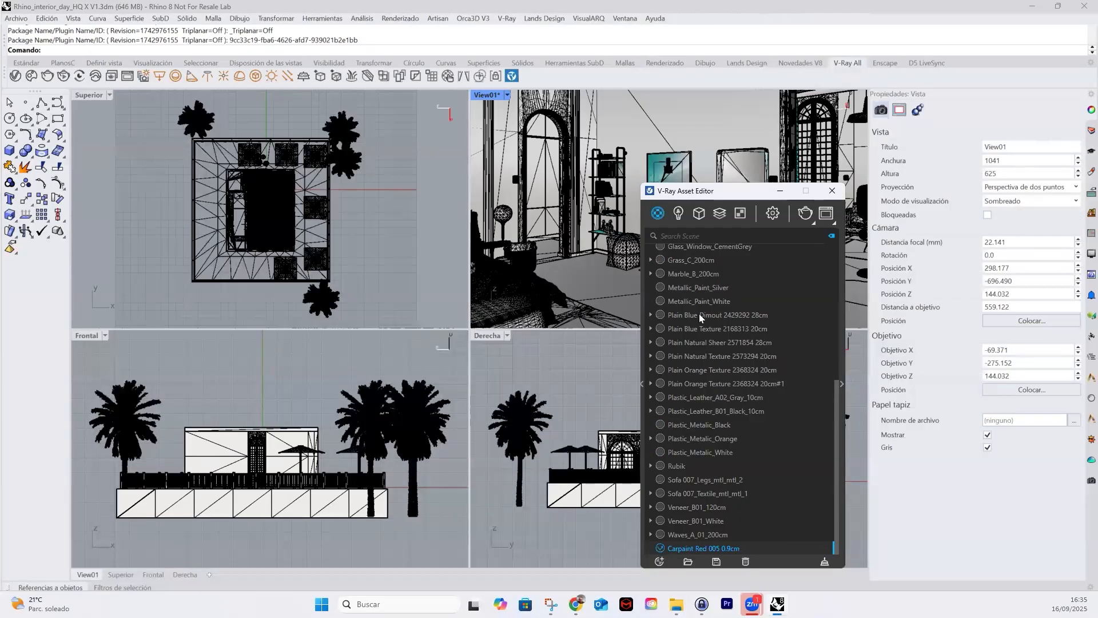
left_click(642, 382)
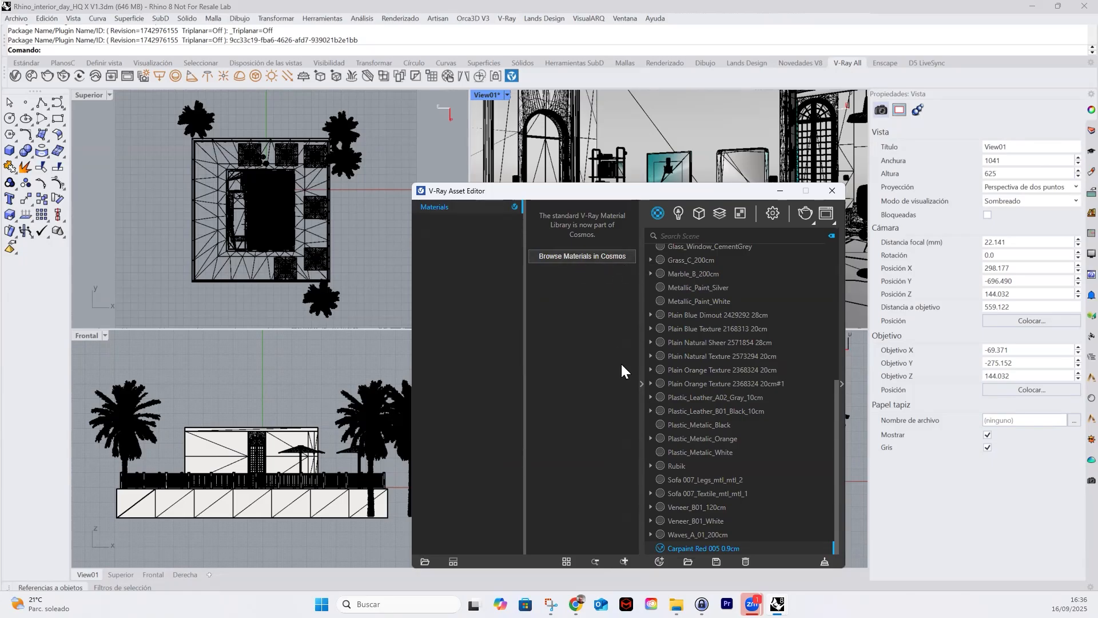
left_click(640, 383)
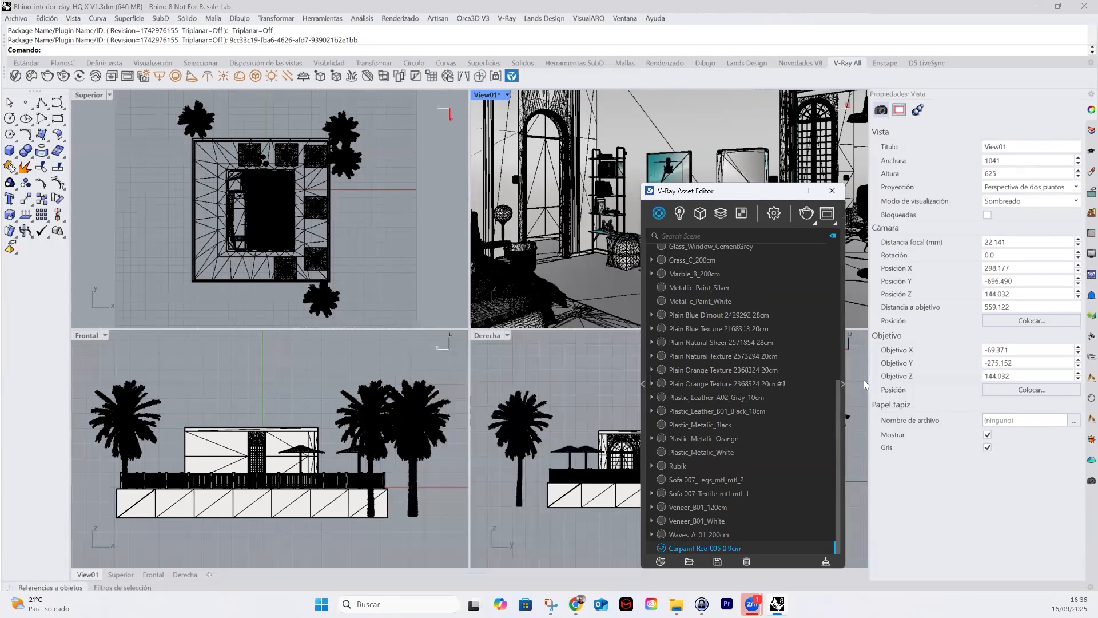
left_click(843, 383)
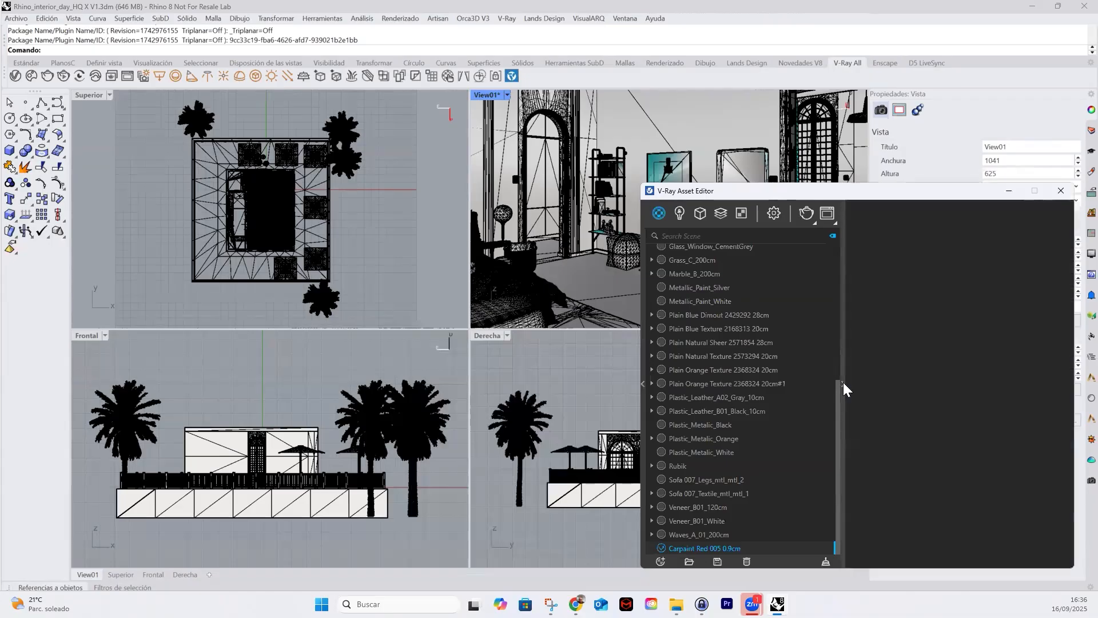
left_click(677, 547)
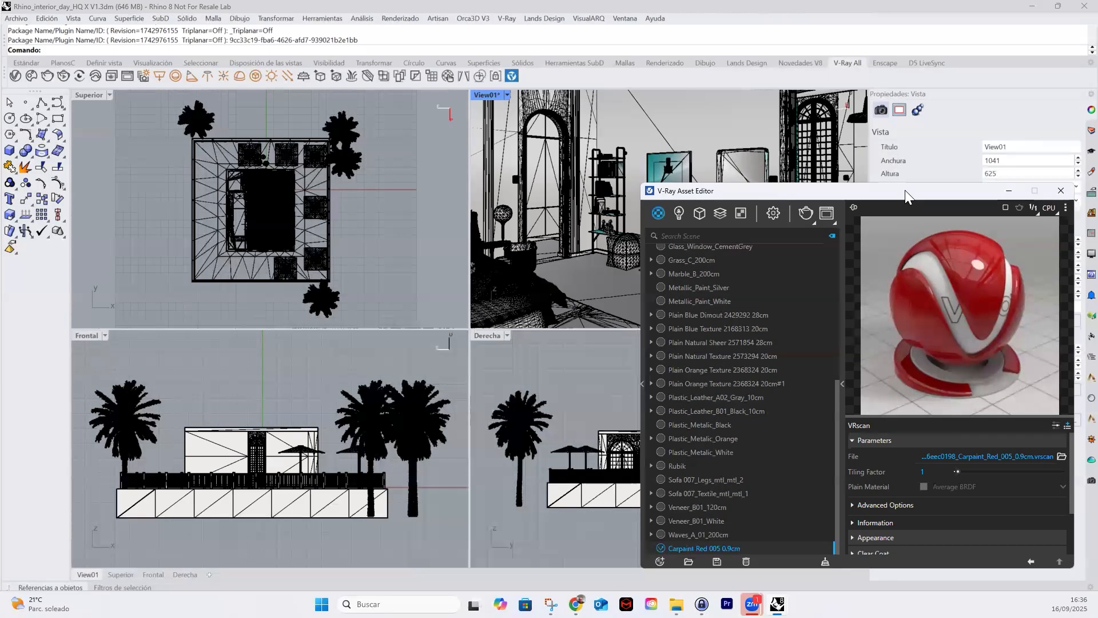
left_click_drag(905, 190, 911, 97)
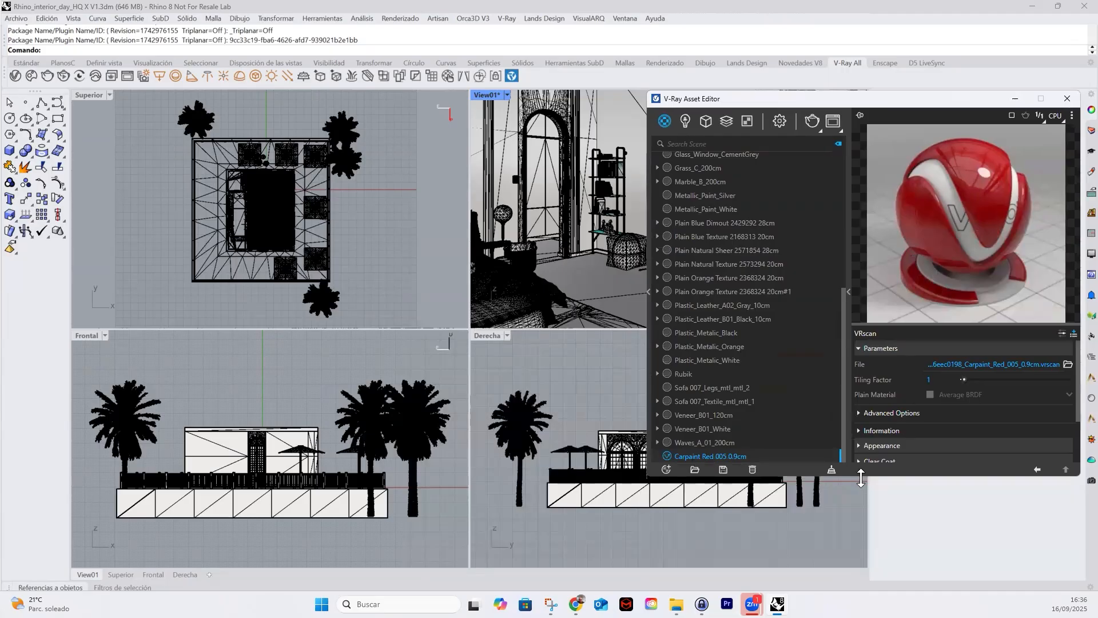
left_click_drag(861, 477, 862, 579)
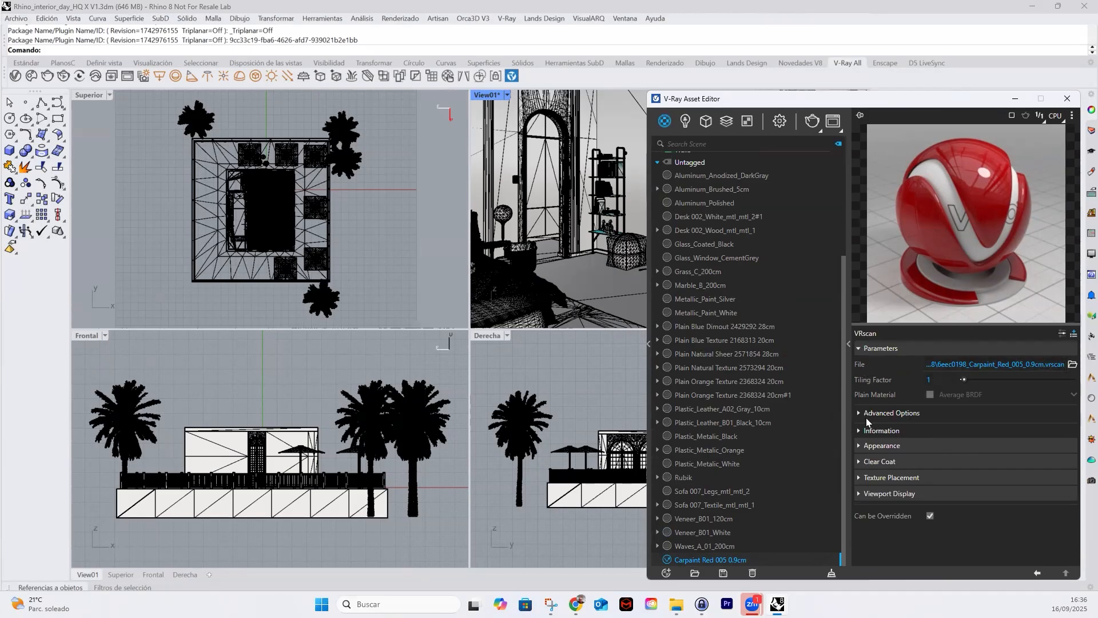
Examine the Advanced Options, Information and Appearance settings of the Carpaint Red 005 0.9cm VRscan material
left_click(857, 412)
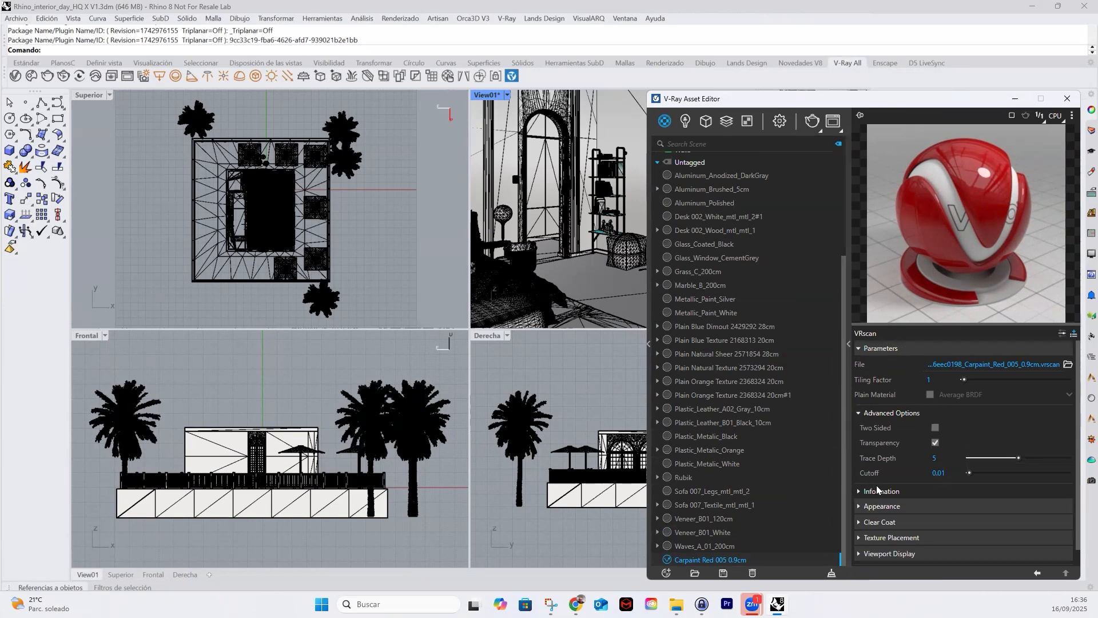
scroll(904, 438, "down", 1)
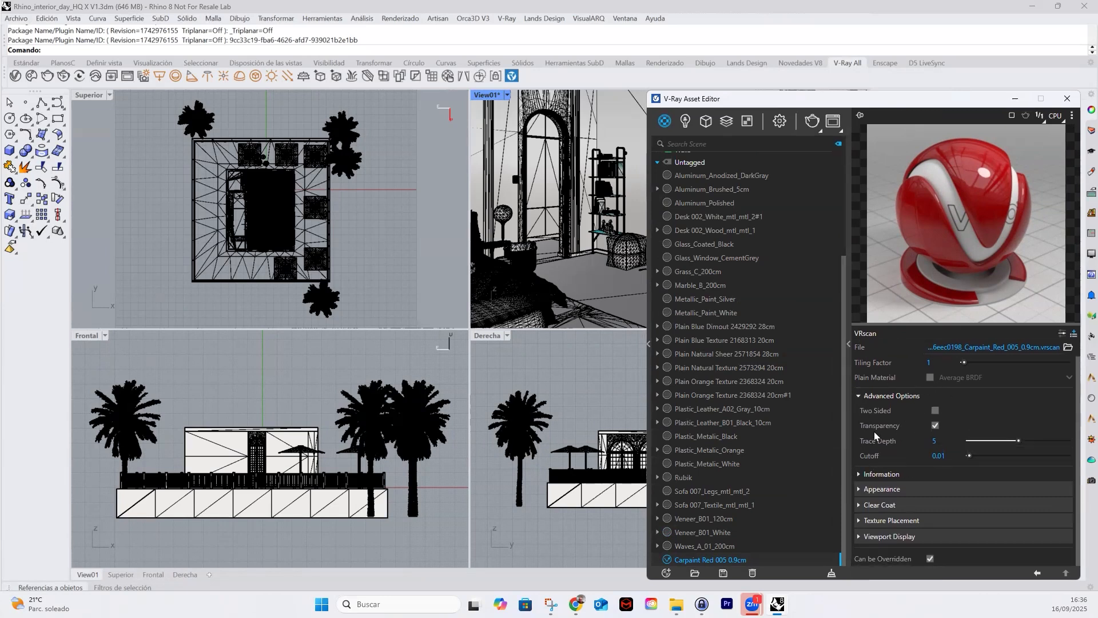
left_click(858, 473)
scroll(915, 423, "down", 2)
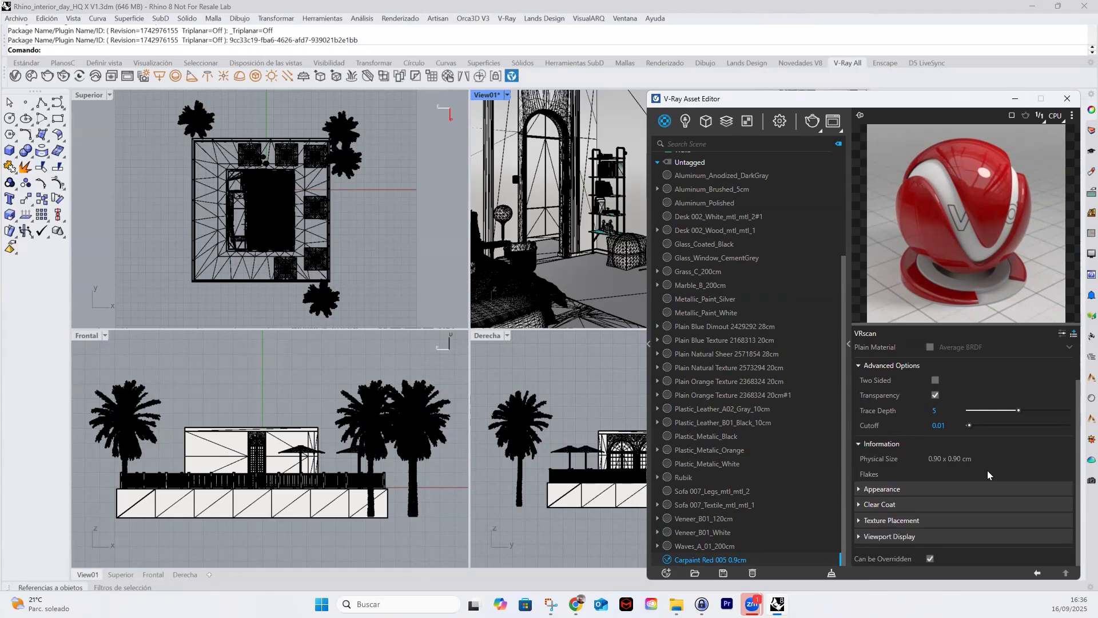
left_click(858, 490)
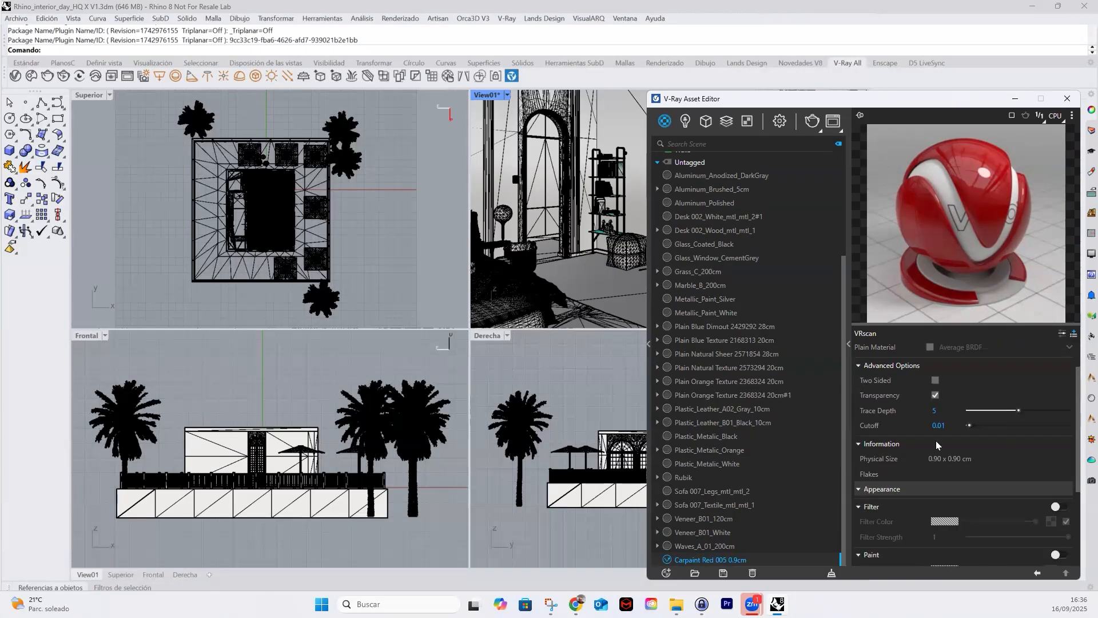
scroll(938, 441, "down", 5)
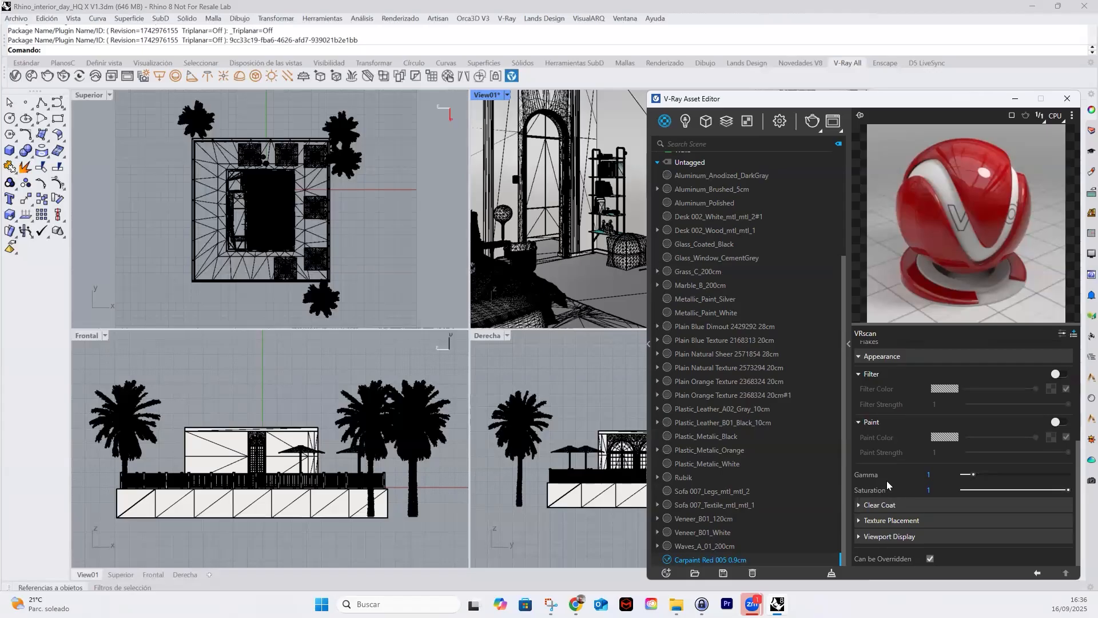
scroll(889, 484, "up", 7)
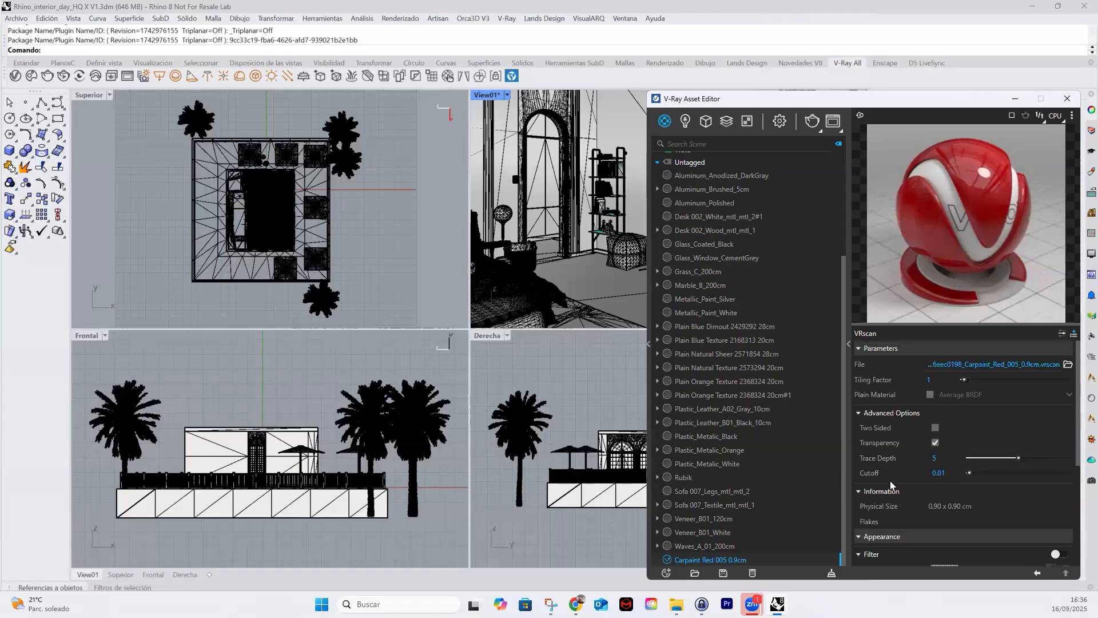
left_click(858, 349)
Examine the Marble_B_200cm material's Color Correction and its reflection, bump and diffuse bitmaps, including the diffuse bitmap's Color Manipulation options
left_click(677, 285)
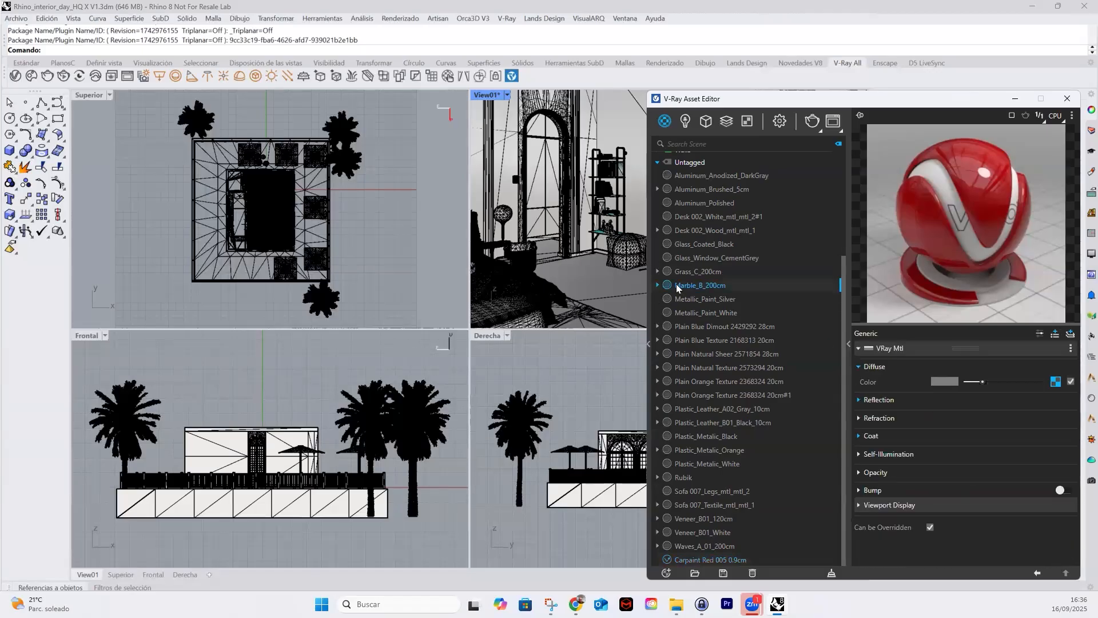
left_click(657, 285)
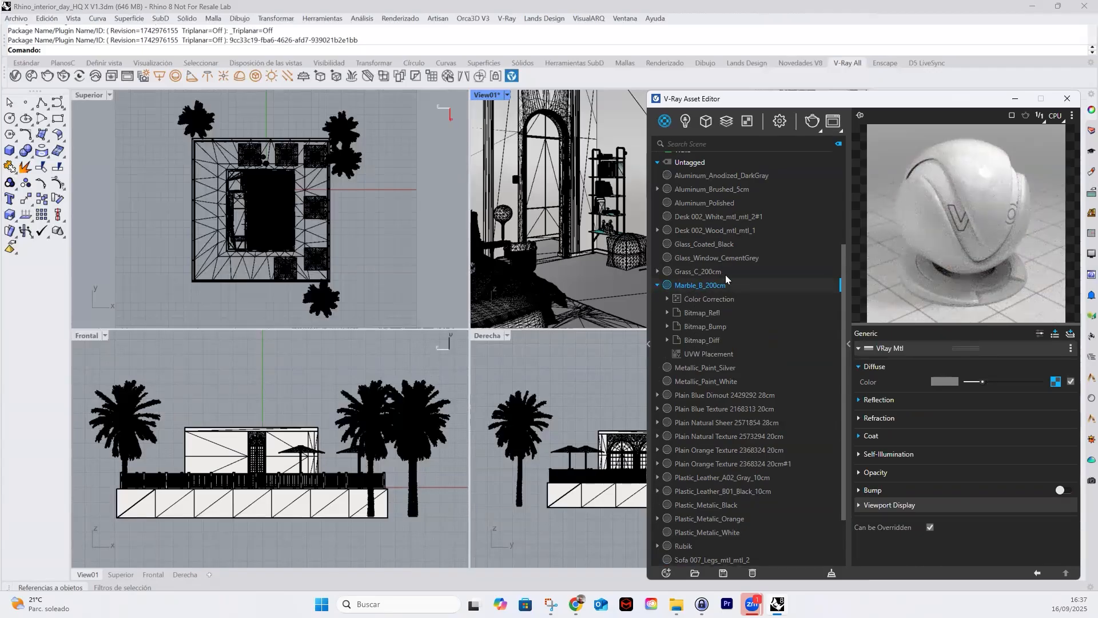
left_click(707, 298)
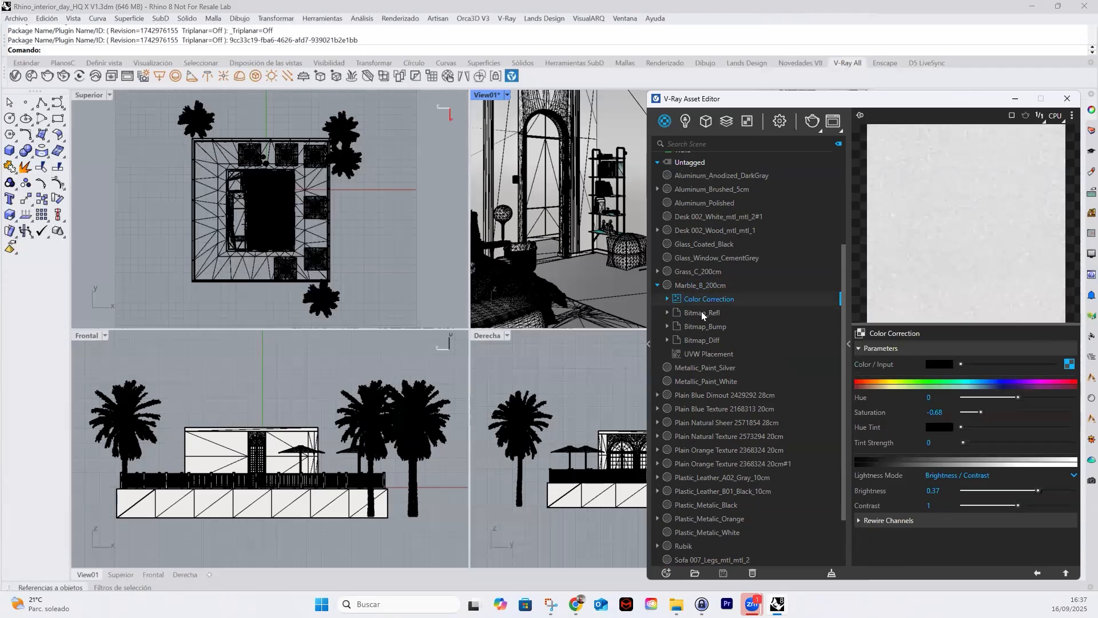
left_click(702, 312)
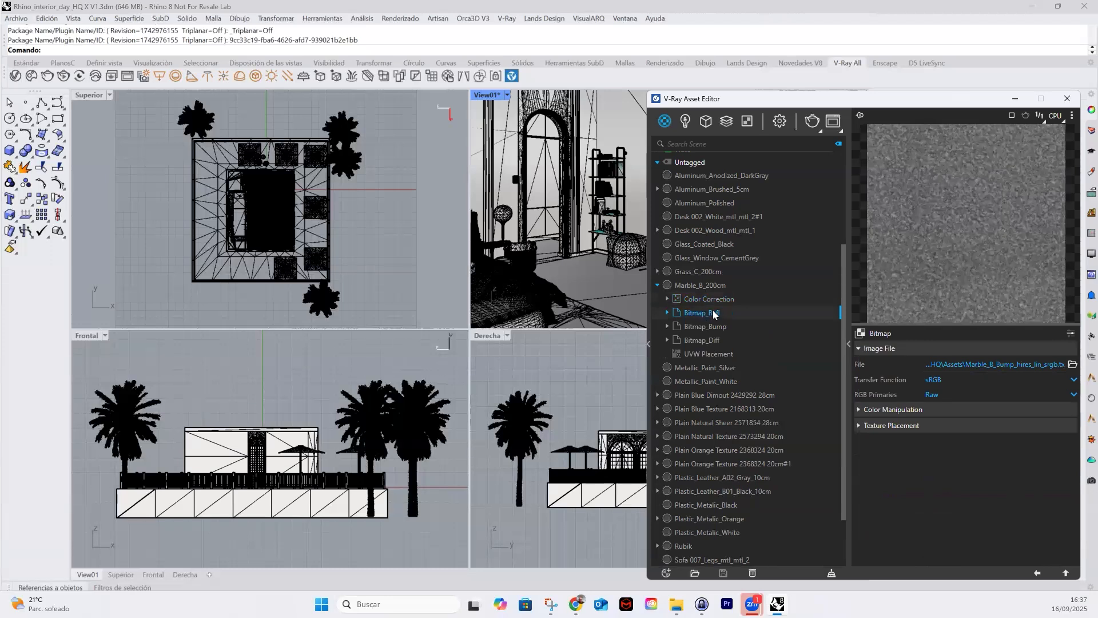
left_click(711, 328)
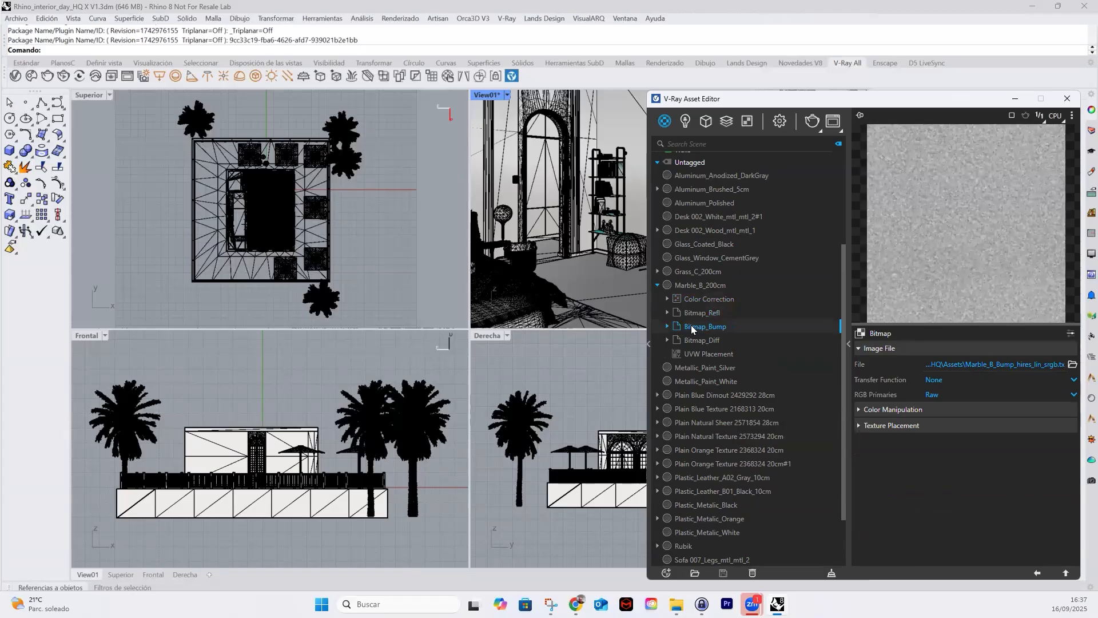
left_click(697, 341)
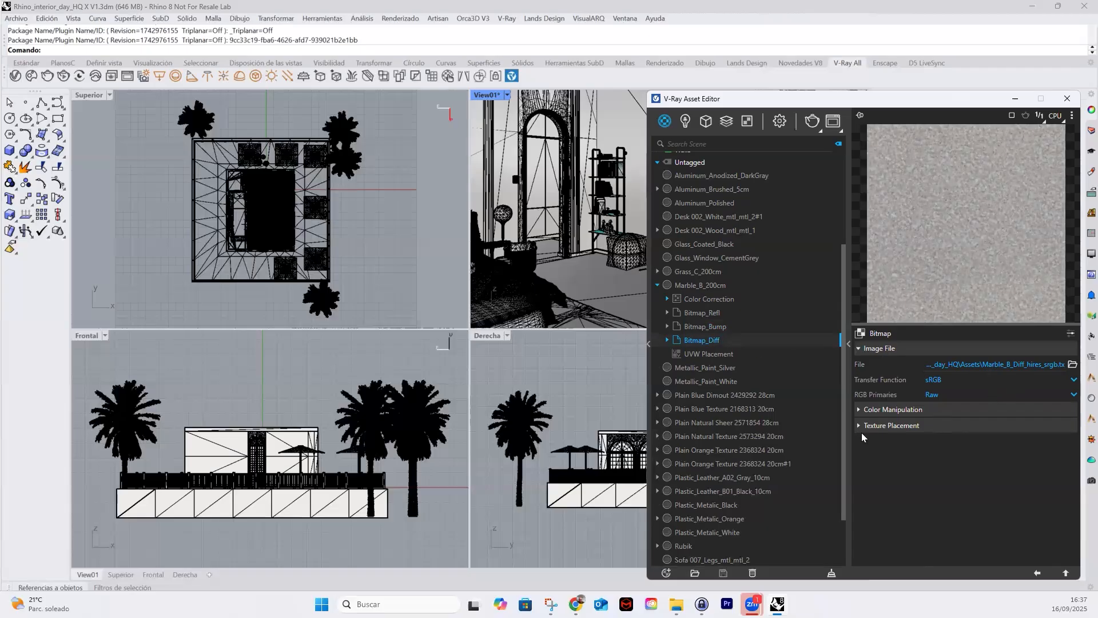
left_click(859, 409)
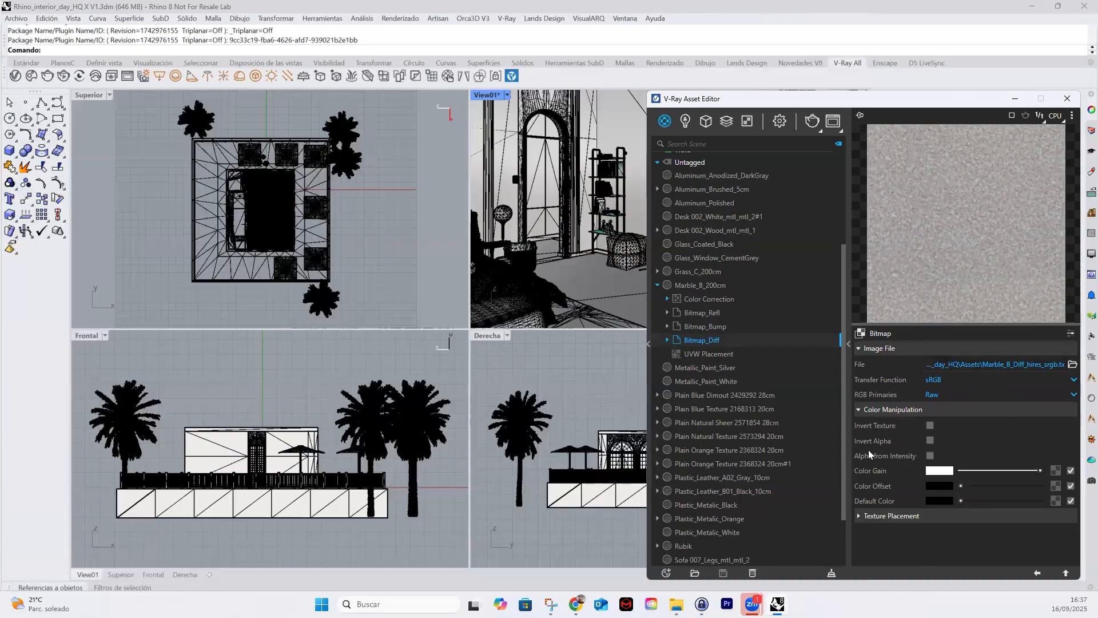
Collapse the Marble_B_200cm material's texture tree and create a new Generic V-Ray material
mouse_move(906, 484)
left_click(658, 284)
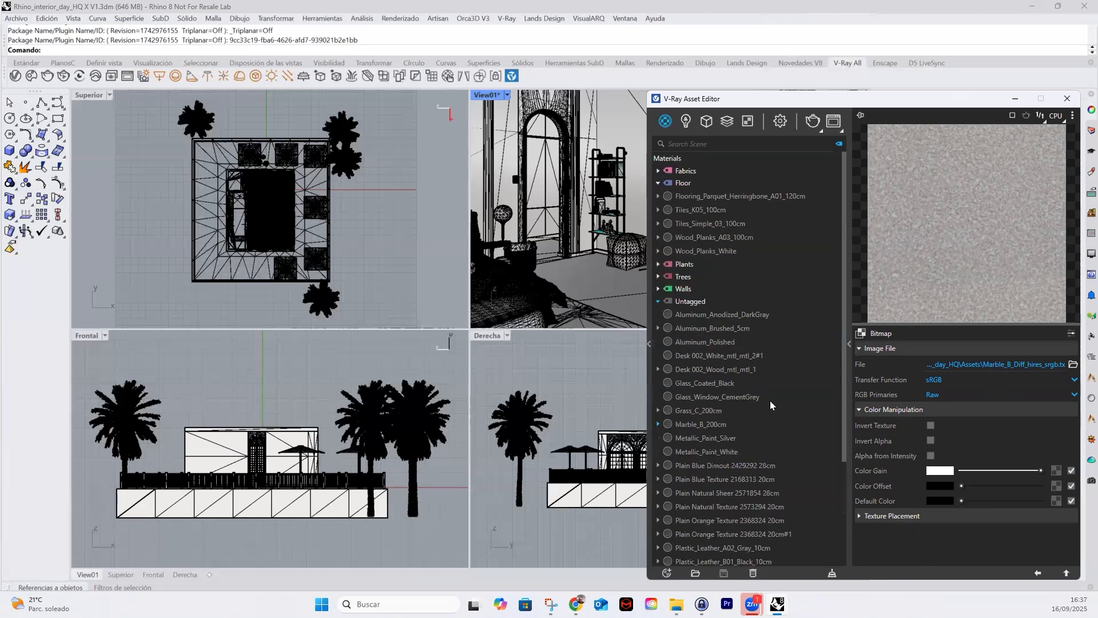
left_click(668, 572)
mouse_move(685, 559)
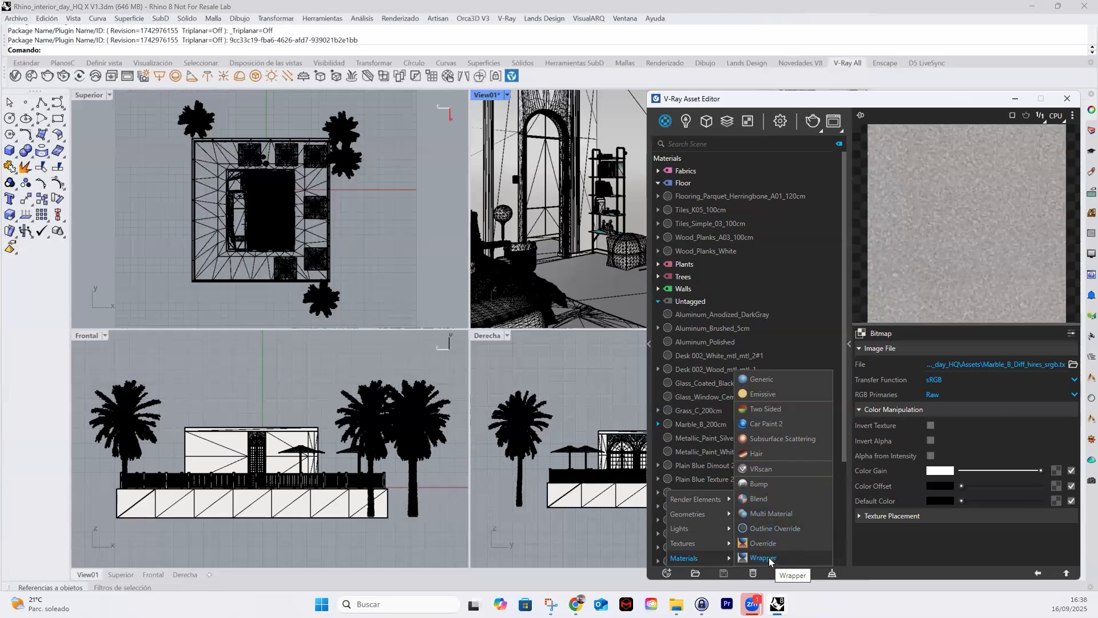
left_click(765, 380)
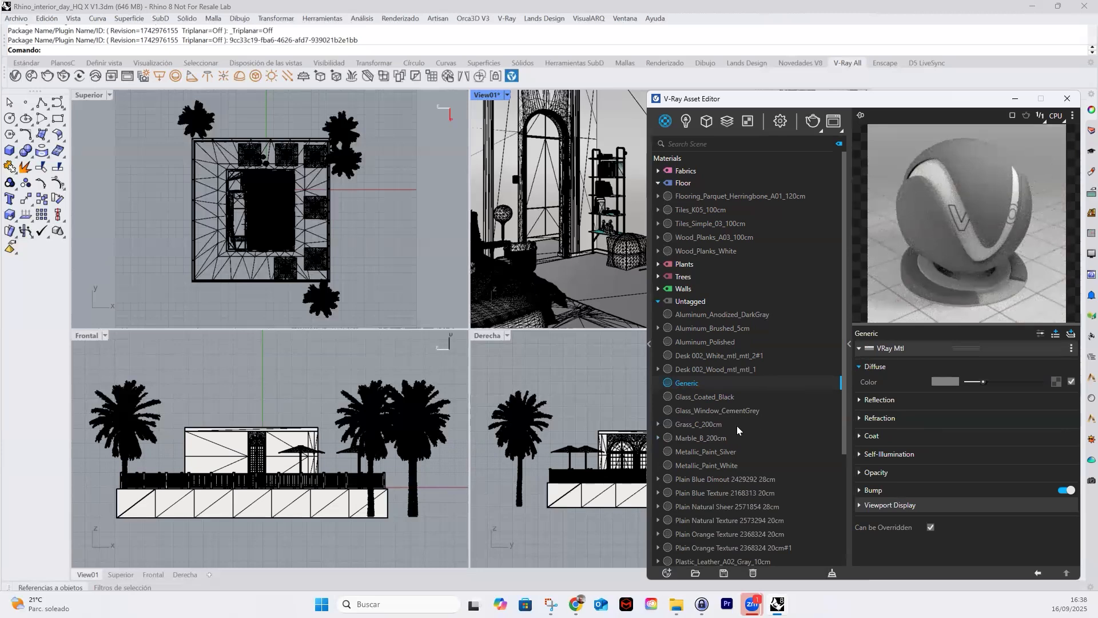
Rename the new Generic material as Plástico Granate
right_click(688, 385)
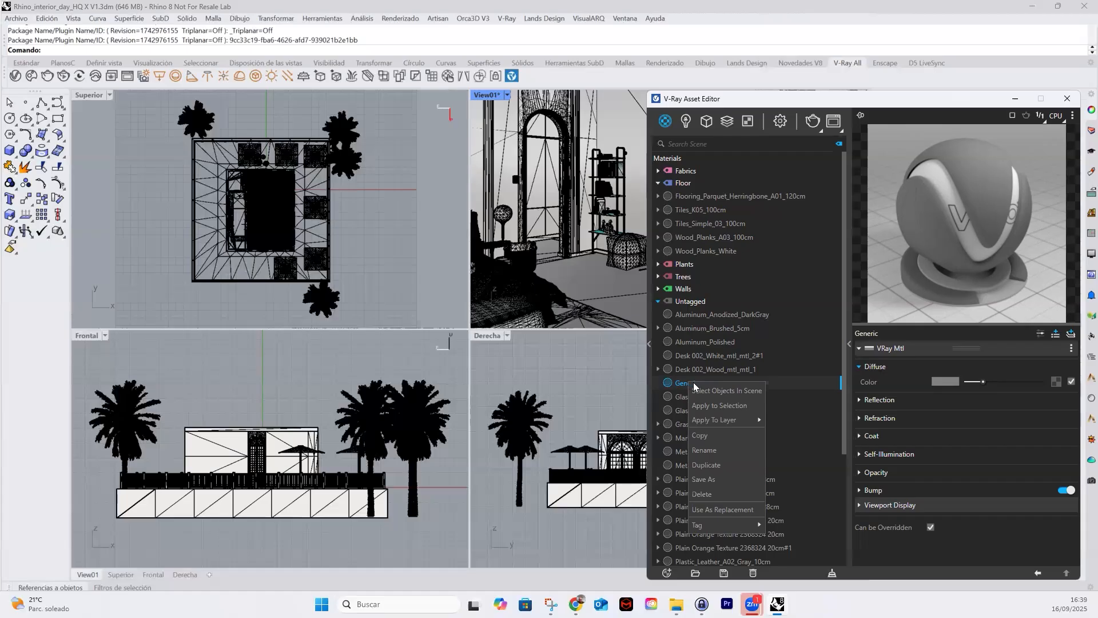
left_click(715, 450)
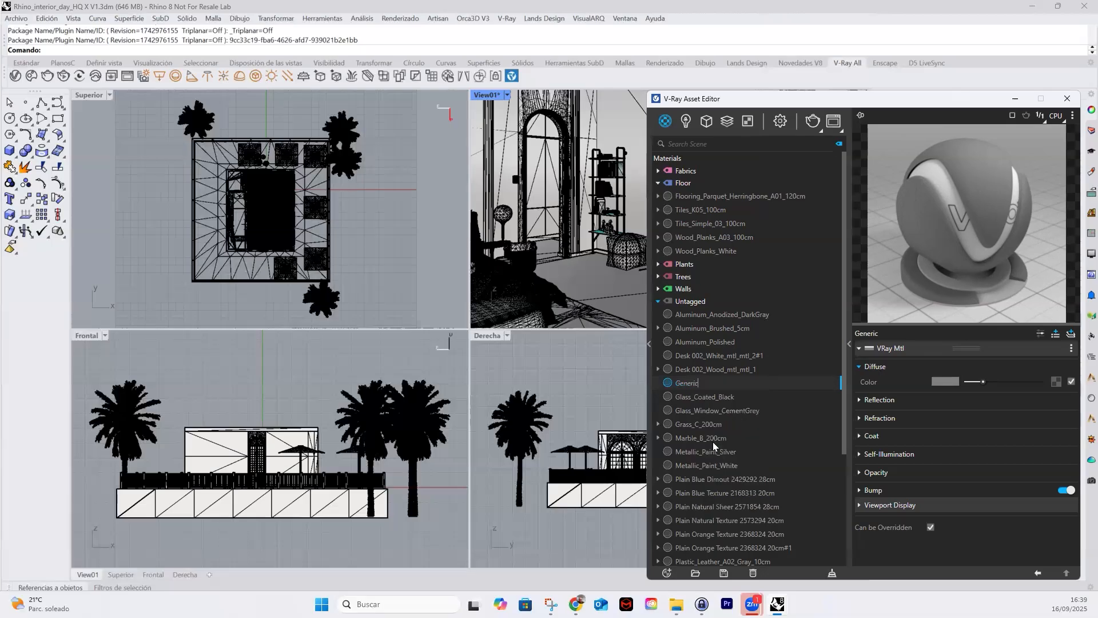
double_click(670, 383)
type("P")
type("lástic")
type("o Rojo")
key("BackSpace")
key("BackSpace")
key("BackSpace")
key("BackSpace")
type("Granate")
key("Return")
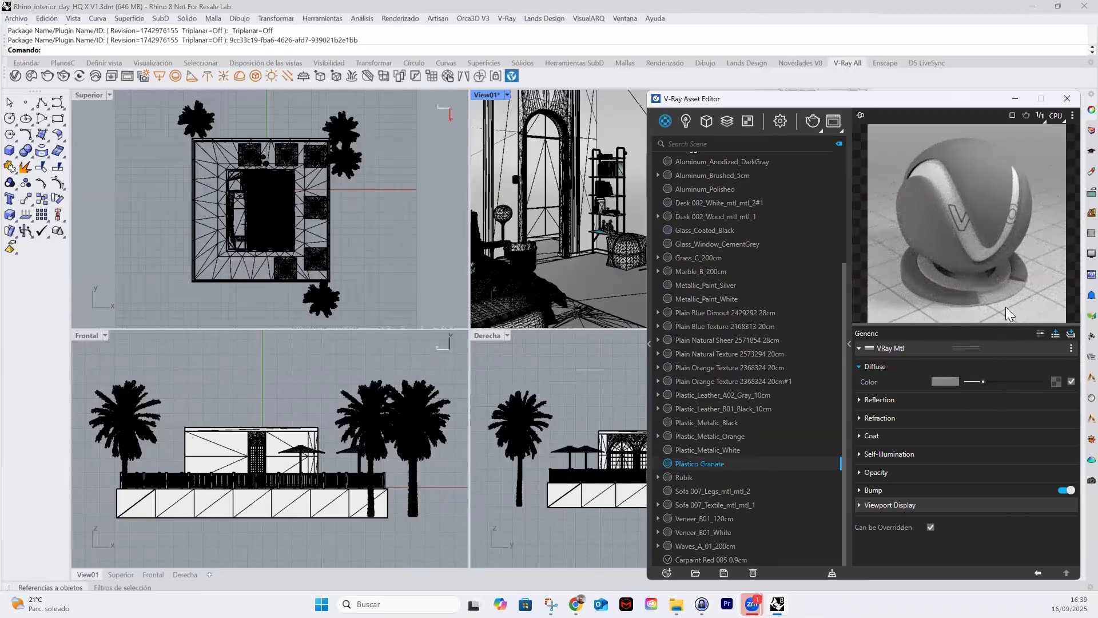
Load plasticpattern1-albedo.png as a bitmap texture for the Plástico Granate material's diffuse color
left_click(859, 366)
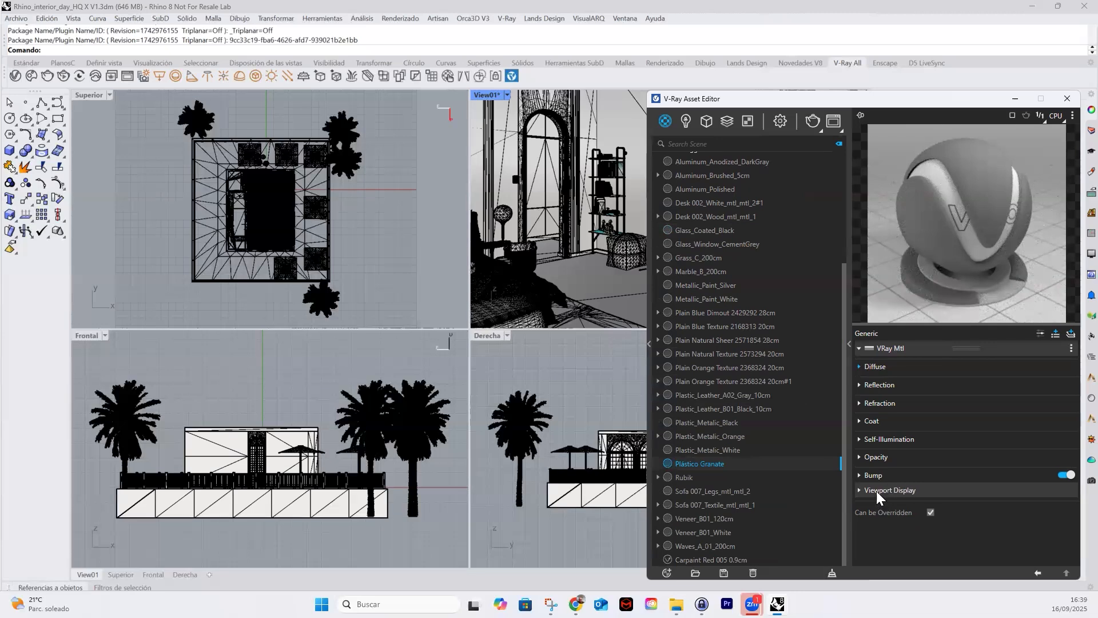
left_click(860, 491)
left_click(860, 490)
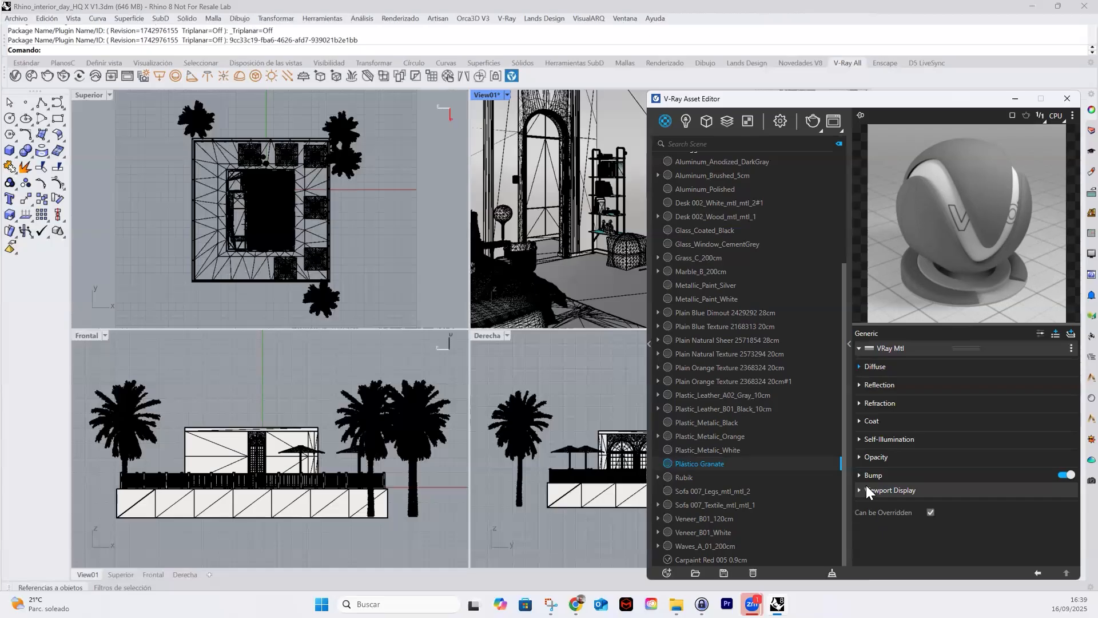
left_click(858, 366)
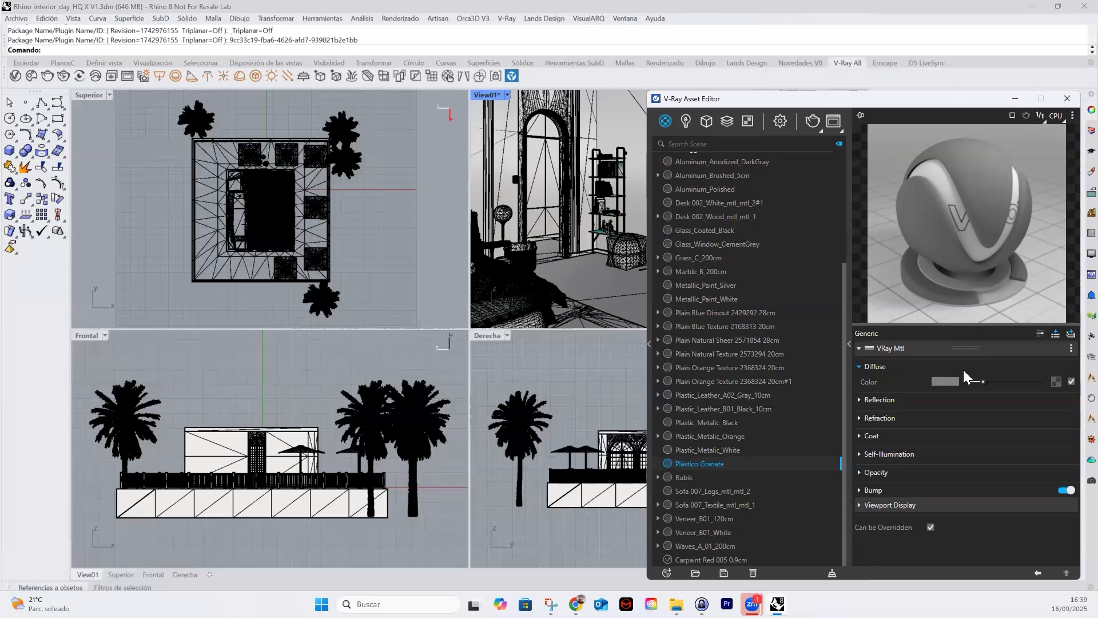
mouse_move(948, 382)
left_click(1054, 380)
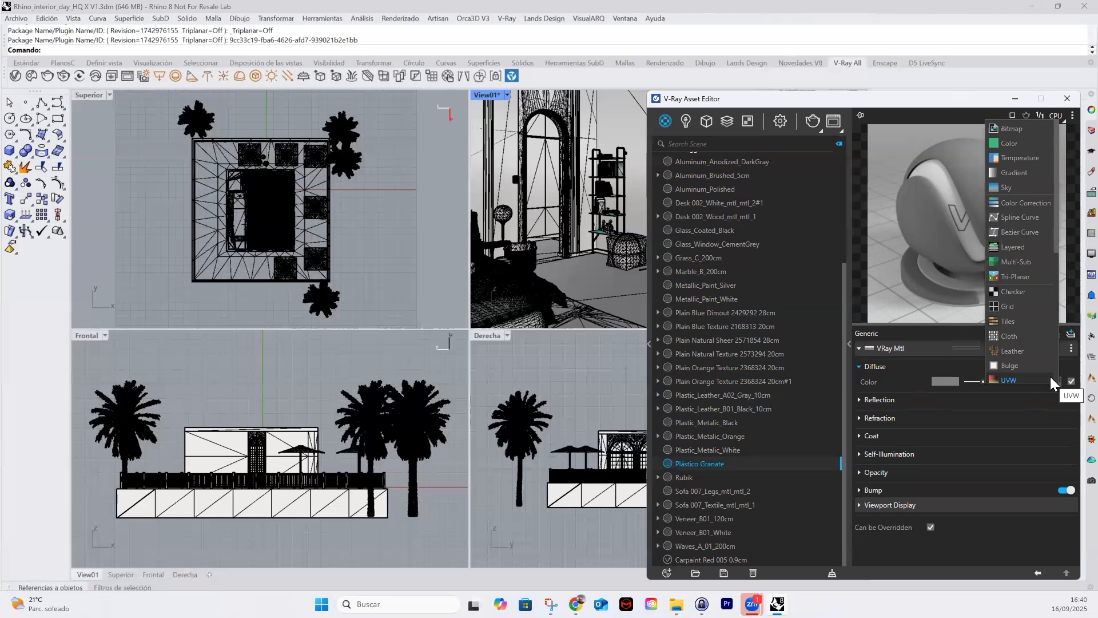
left_click(1003, 130)
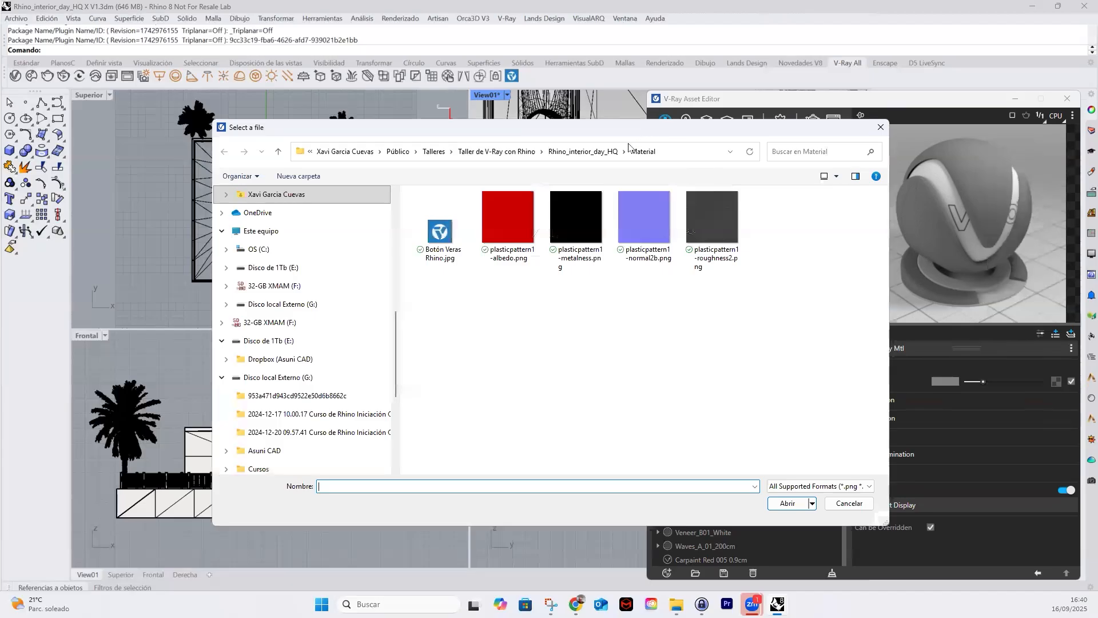
left_click(504, 221)
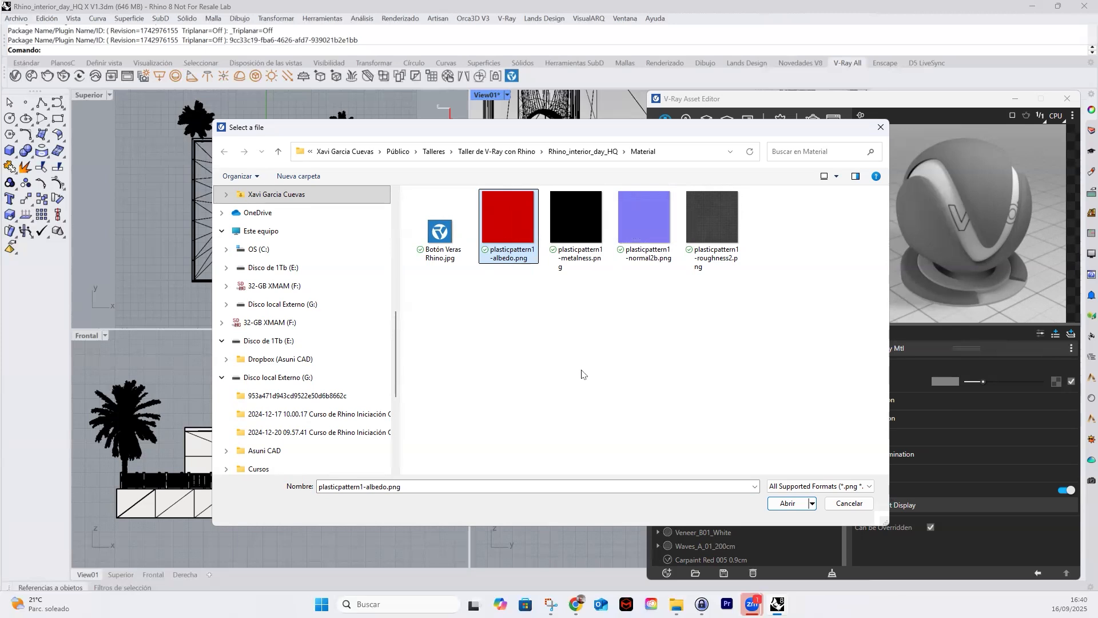
left_click(784, 503)
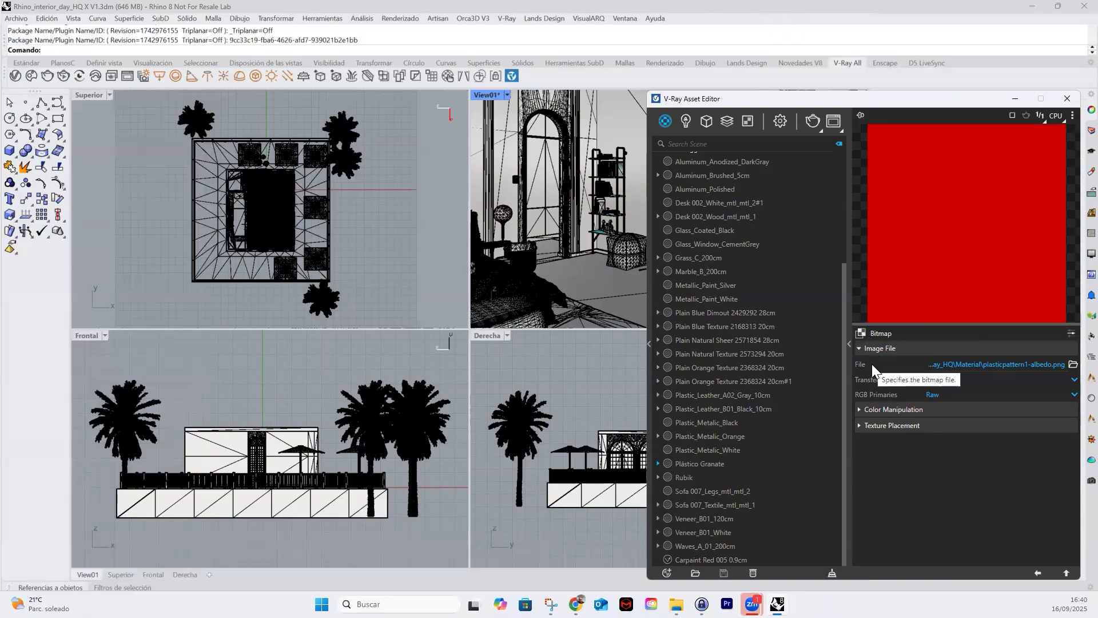
Examine the albedo bitmap's Color Manipulation and Texture Placement settings, and return to the Plástico Granate material
mouse_move(877, 380)
left_click(862, 410)
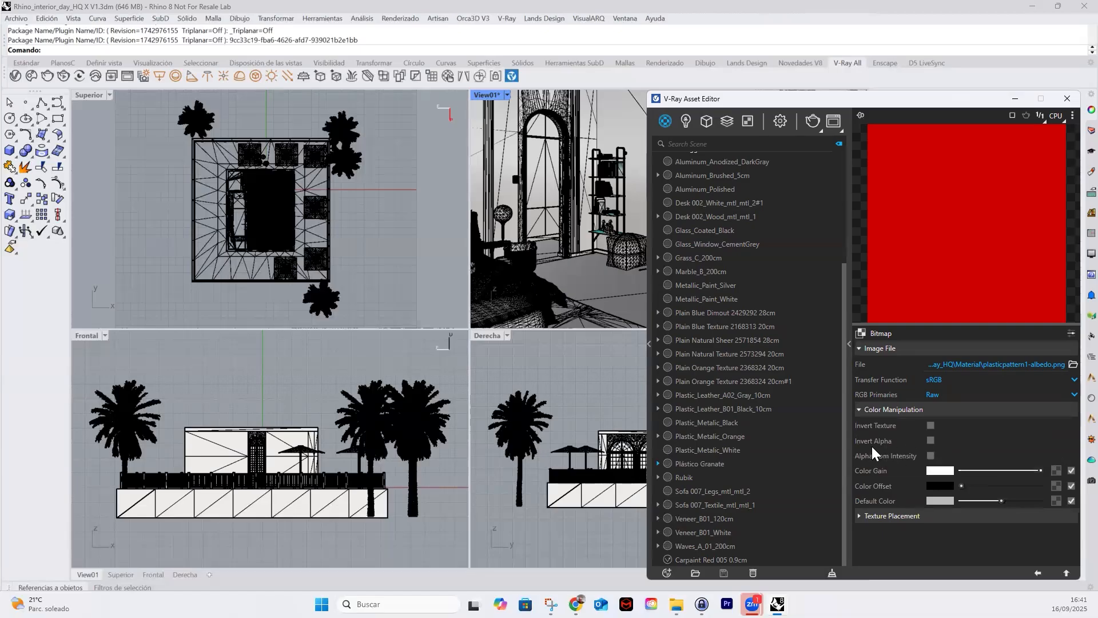
left_click(861, 410)
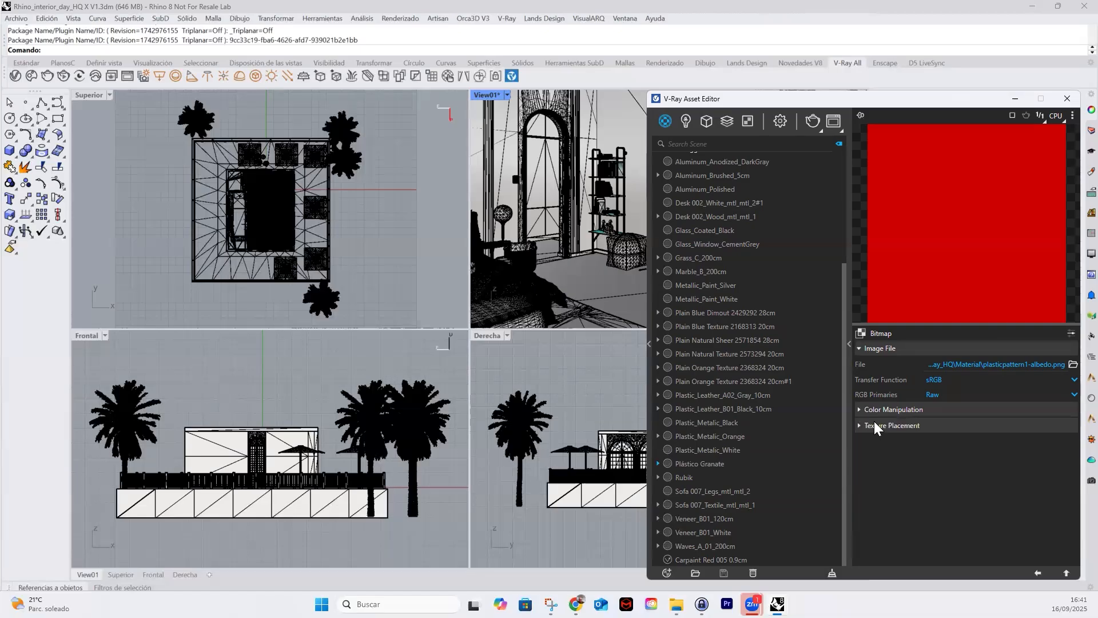
left_click(860, 425)
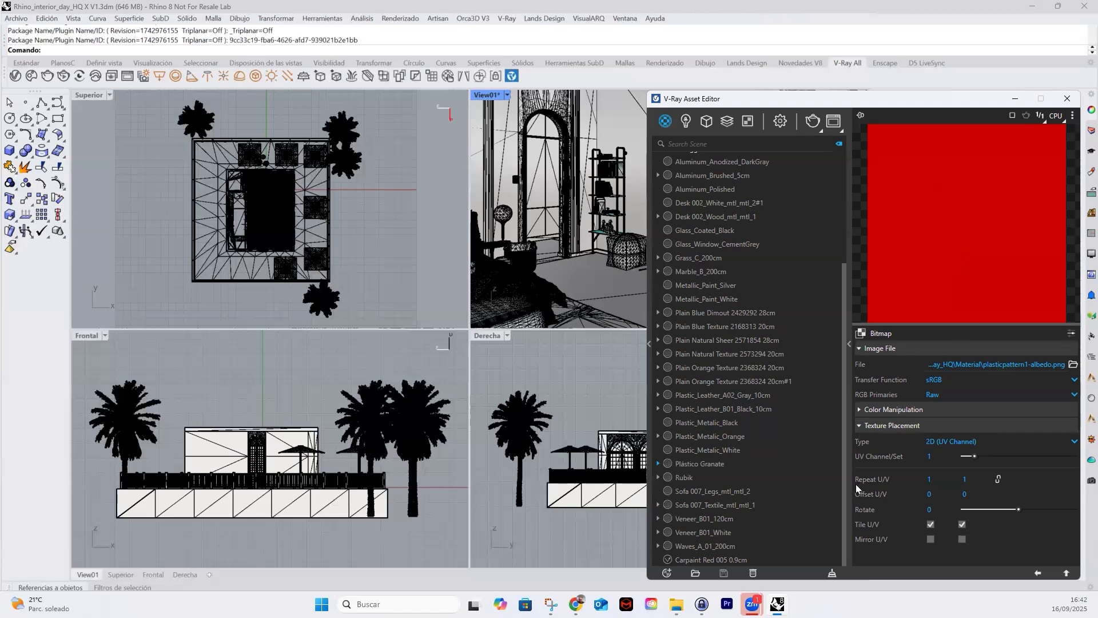
left_click(861, 426)
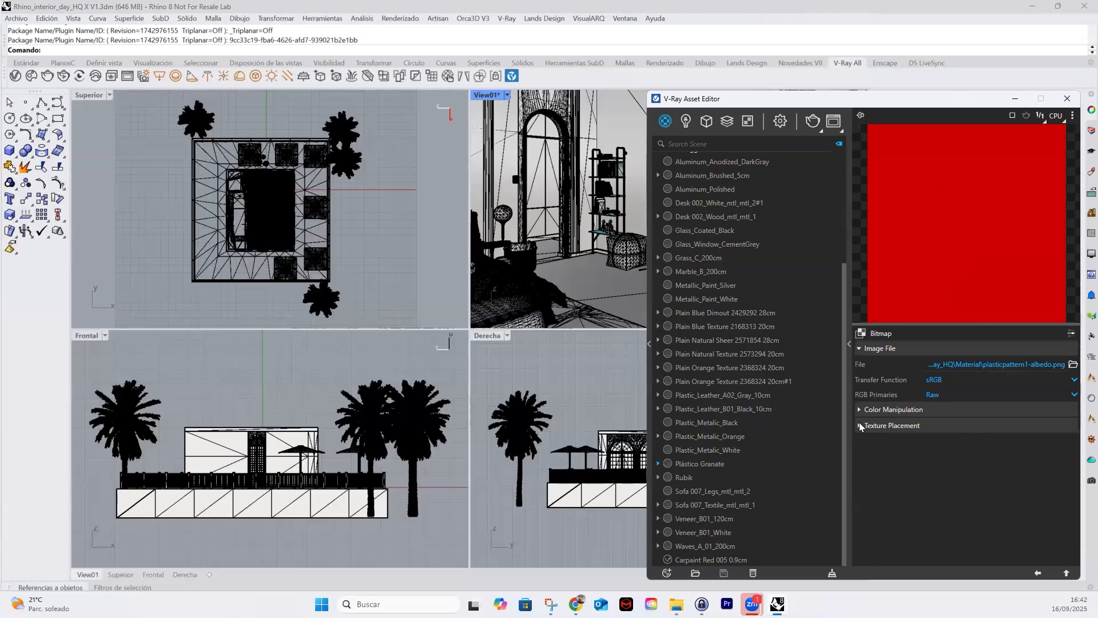
left_click(1038, 574)
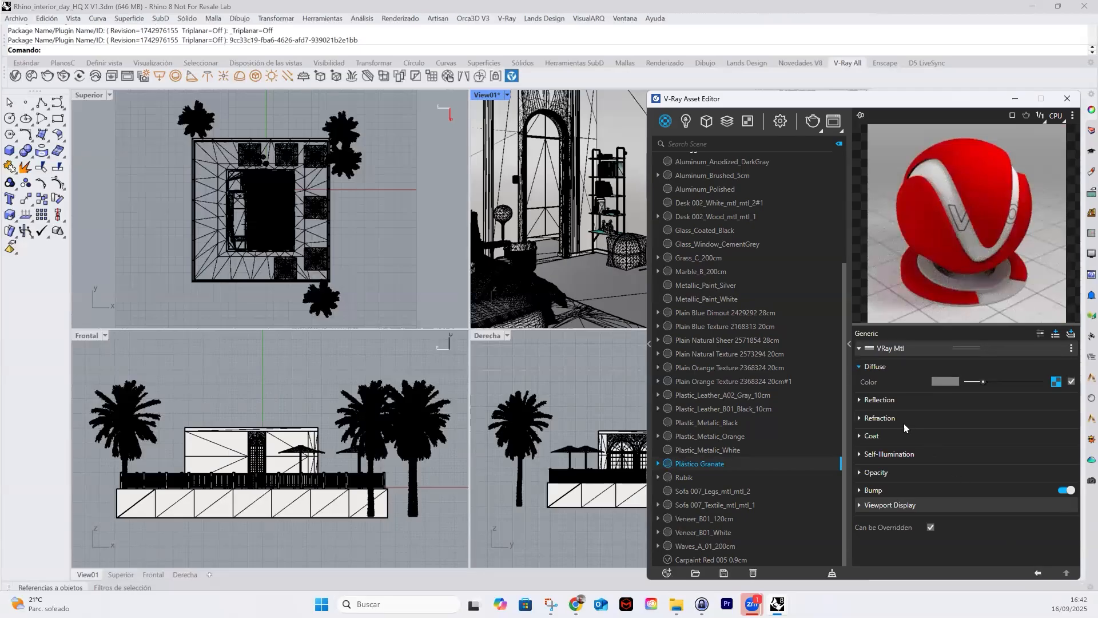
Load plasticpattern1-metalness.png as a bitmap for Plástico Granate's reflection color and return to the material settings
left_click(860, 399)
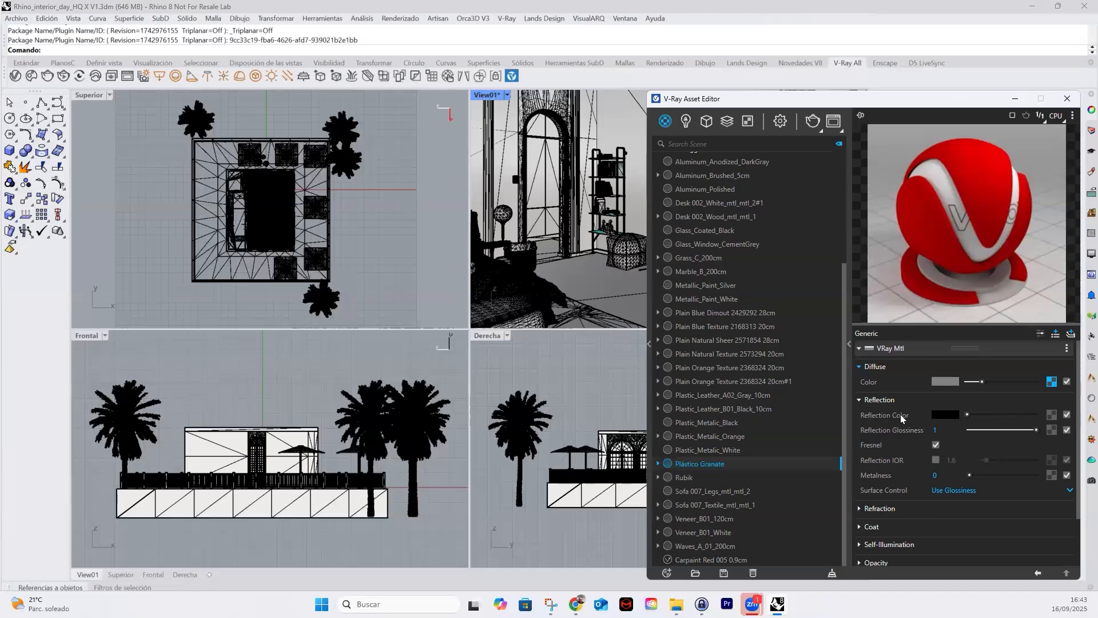
left_click(1055, 418)
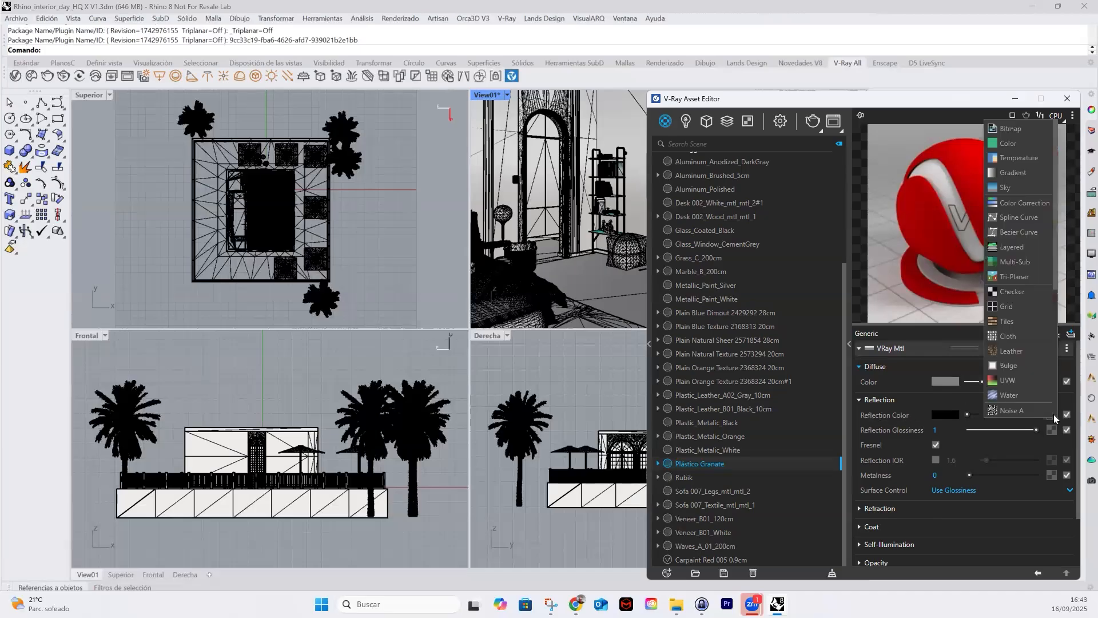
left_click(1016, 127)
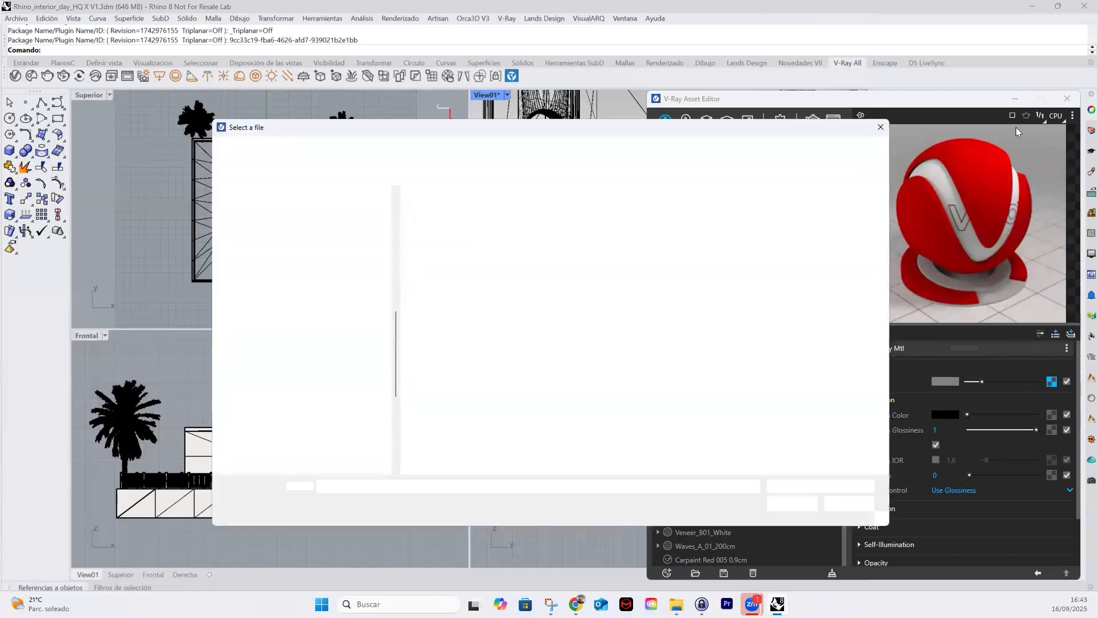
left_click(570, 215)
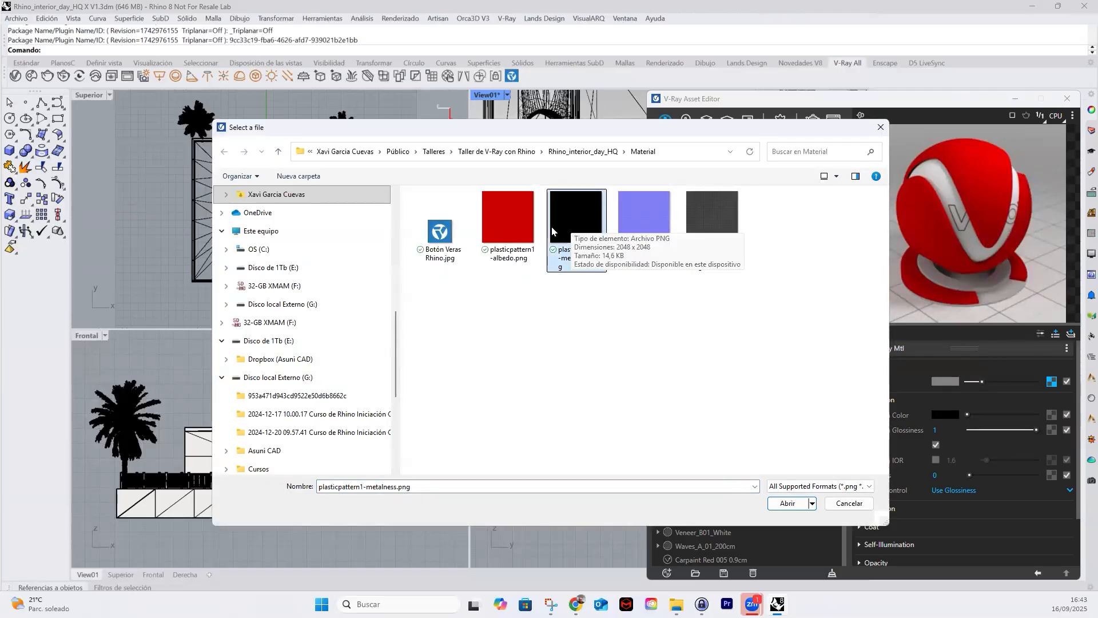
left_click(787, 504)
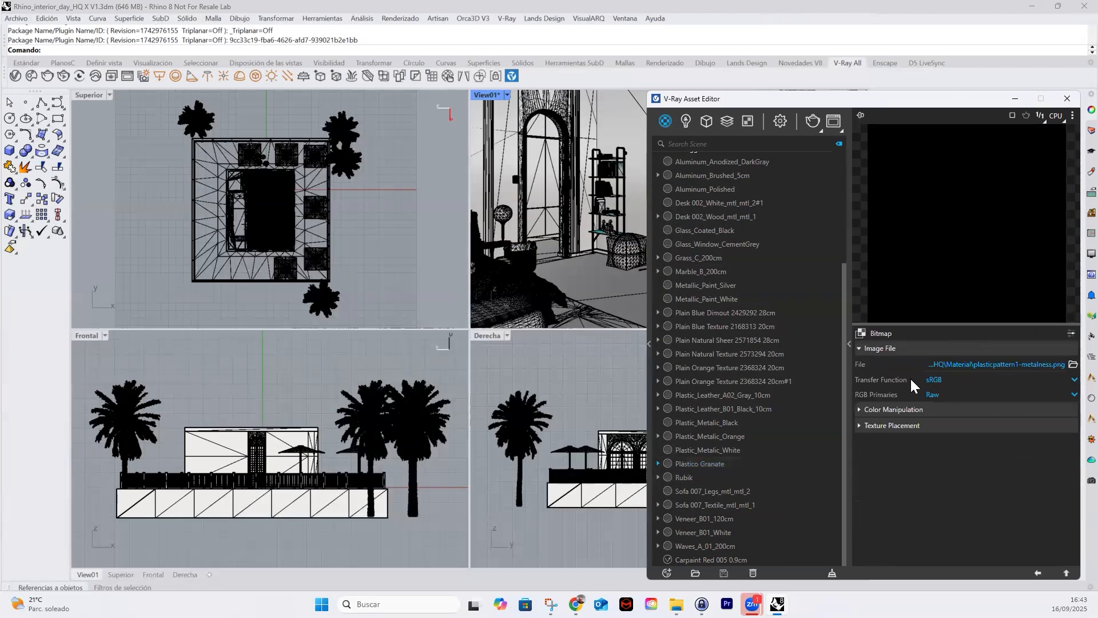
left_click(866, 424)
left_click(864, 427)
left_click(1038, 572)
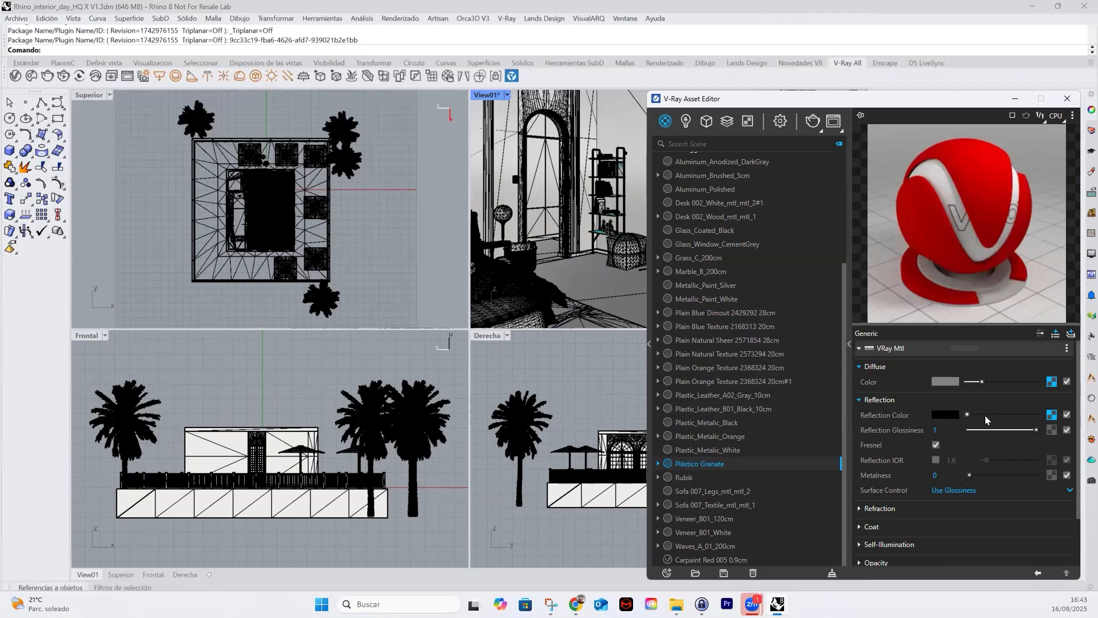
Load plasticpattern1-normal2b.png as a bitmap for Plástico Granate's reflection glossiness and return to the material settings
mouse_move(890, 433)
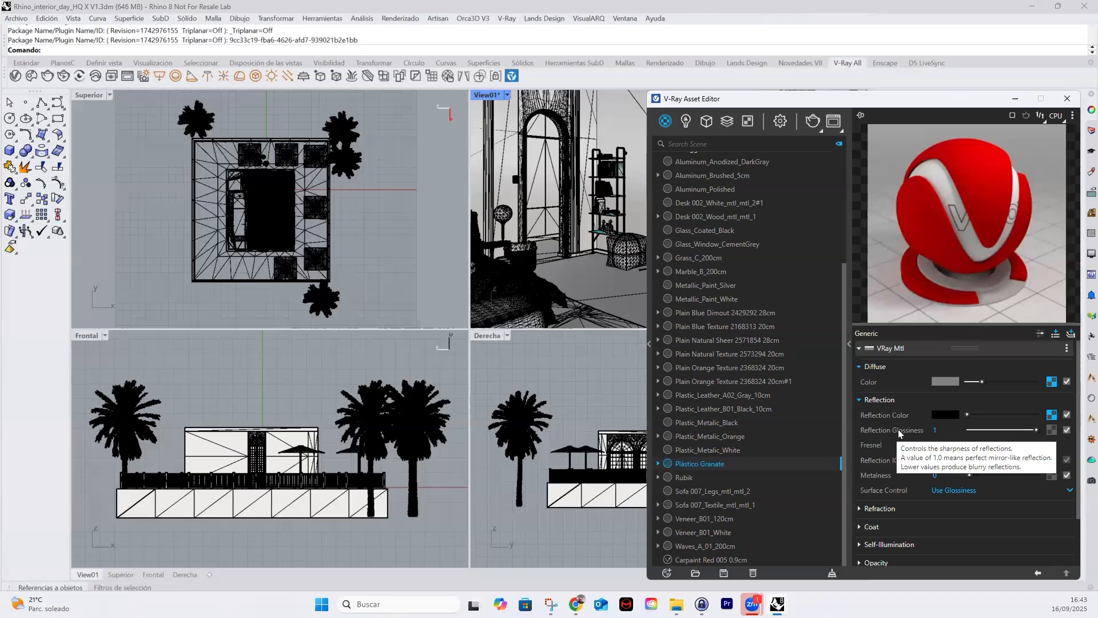
left_click(1051, 430)
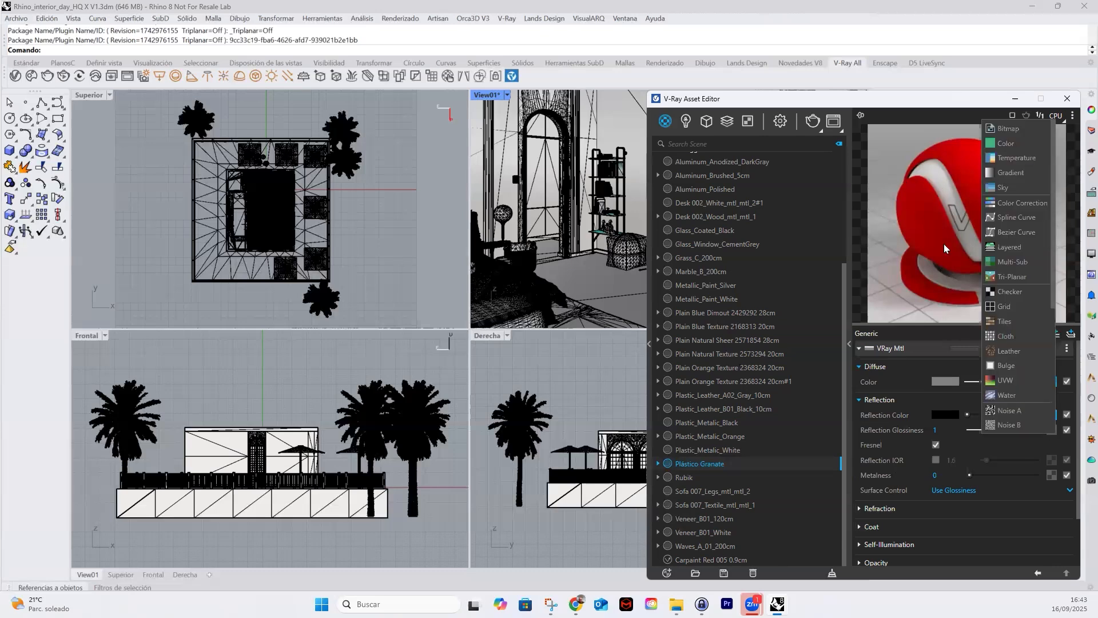
left_click(1015, 128)
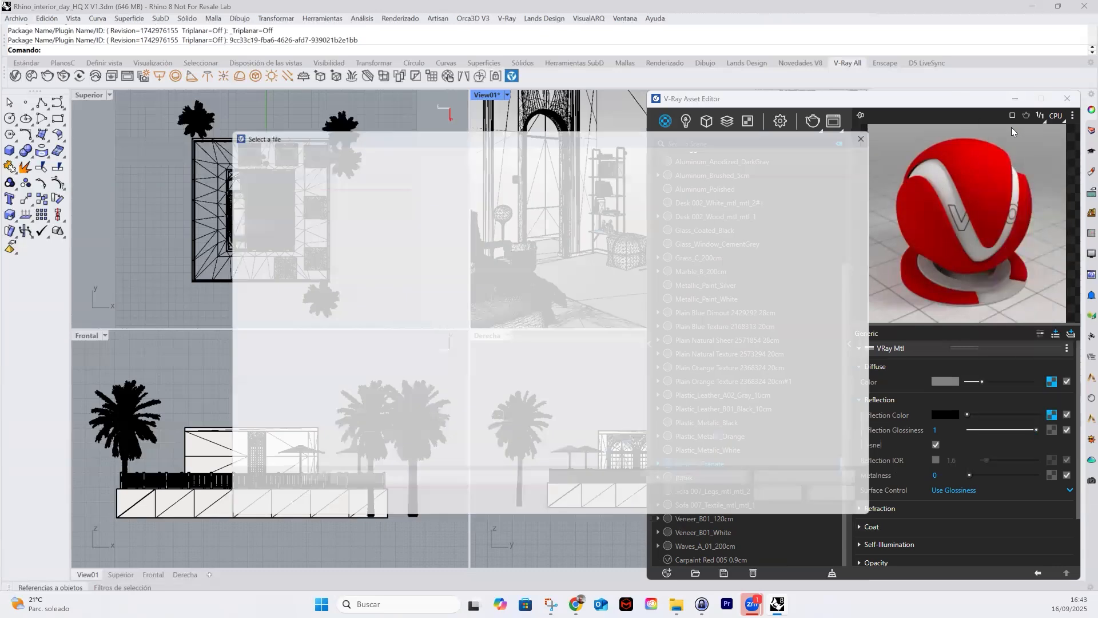
left_click(641, 223)
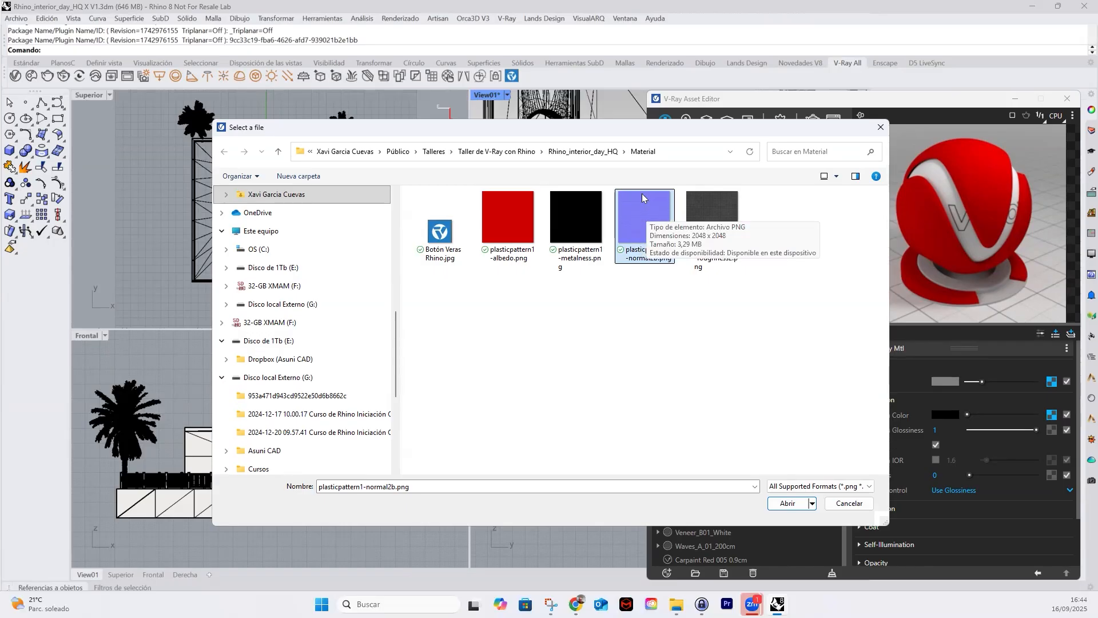
left_click(788, 503)
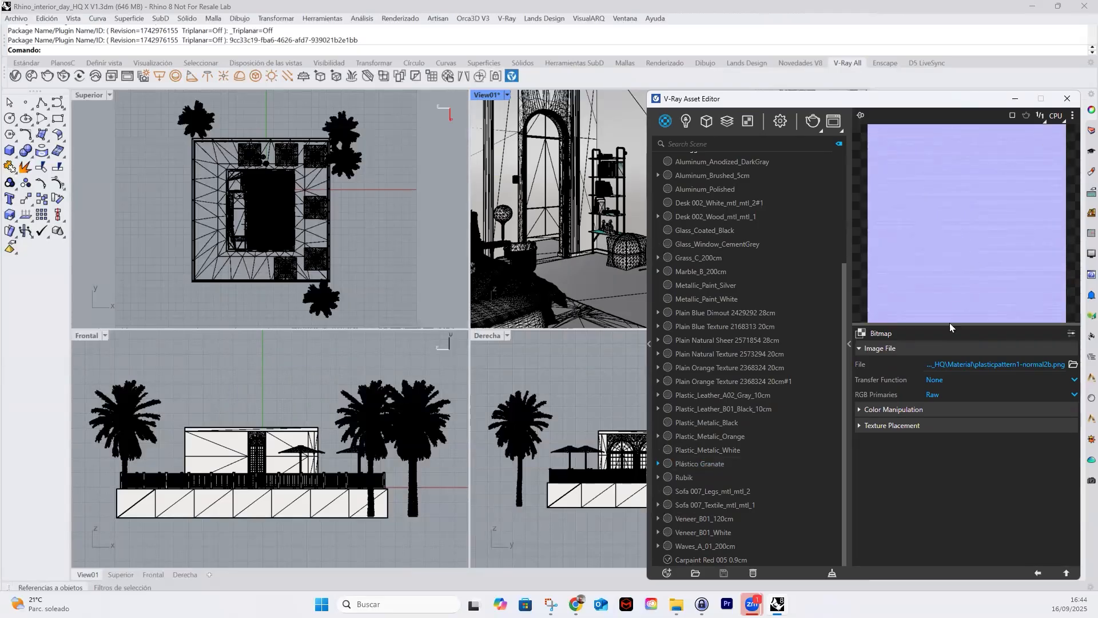
left_click(1039, 573)
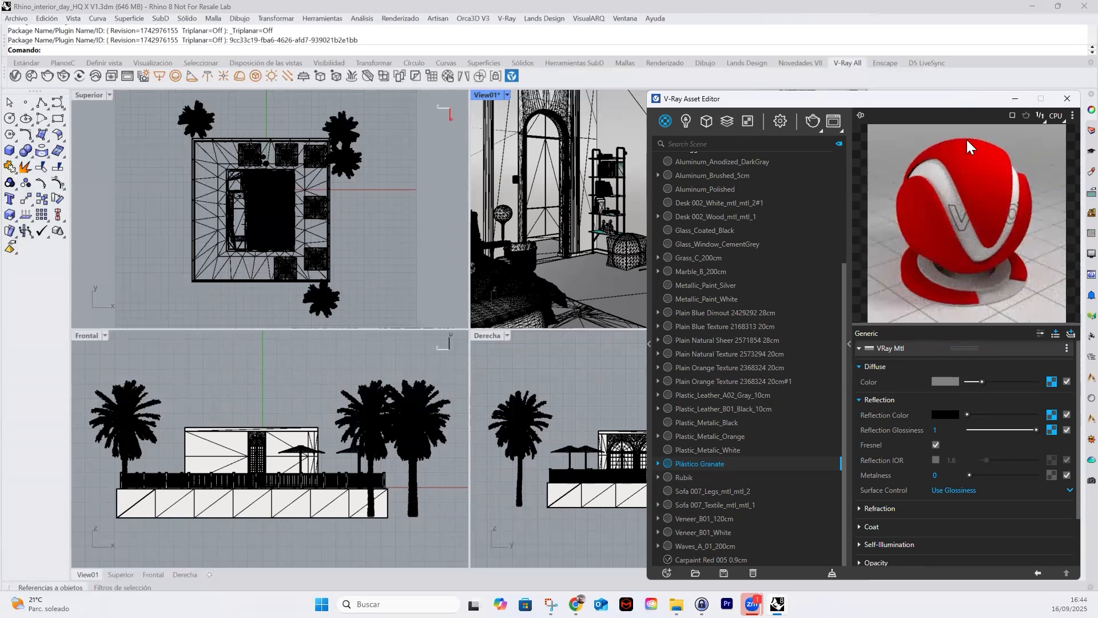
Load plasticpattern1-roughness2.png as a bitmap for Plástico Granate's bump map, check its texture placement, and return to the material settings
left_click(861, 400)
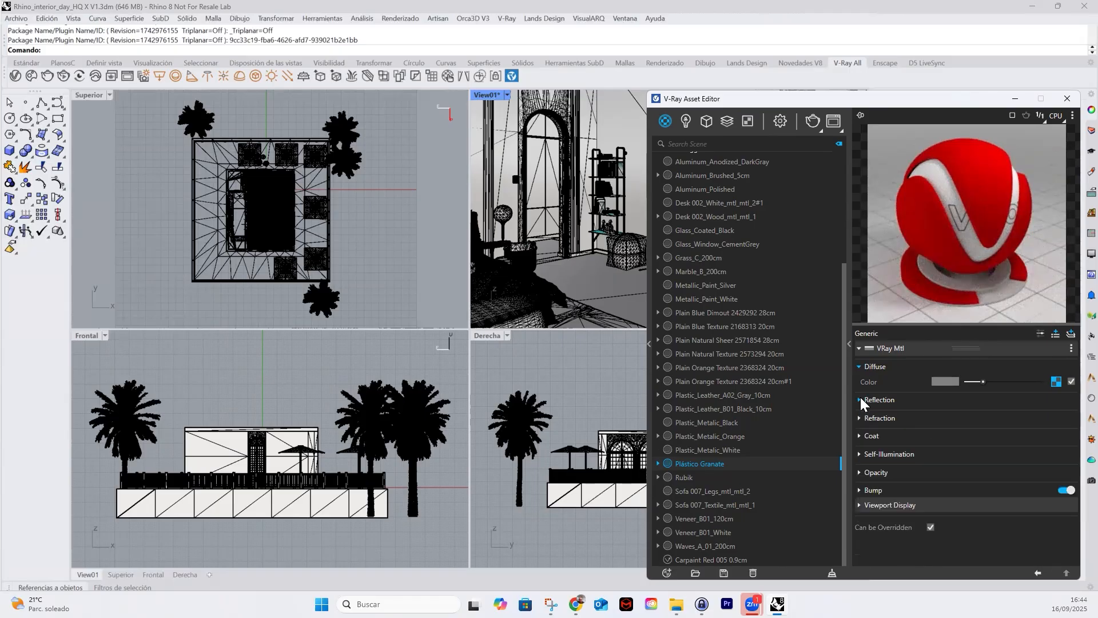
left_click(858, 367)
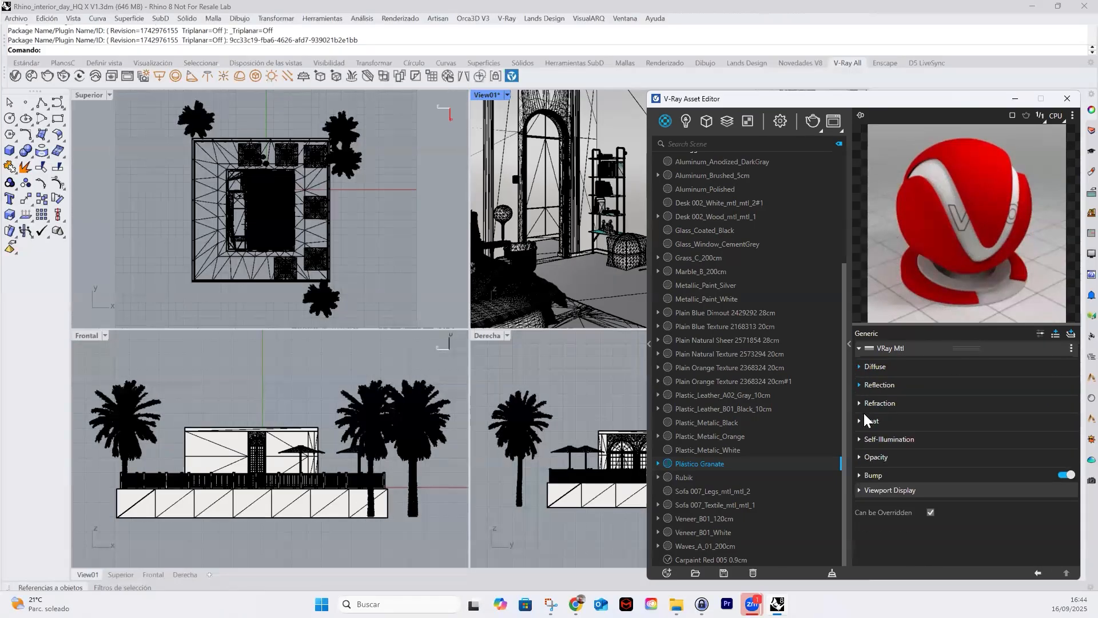
left_click(860, 476)
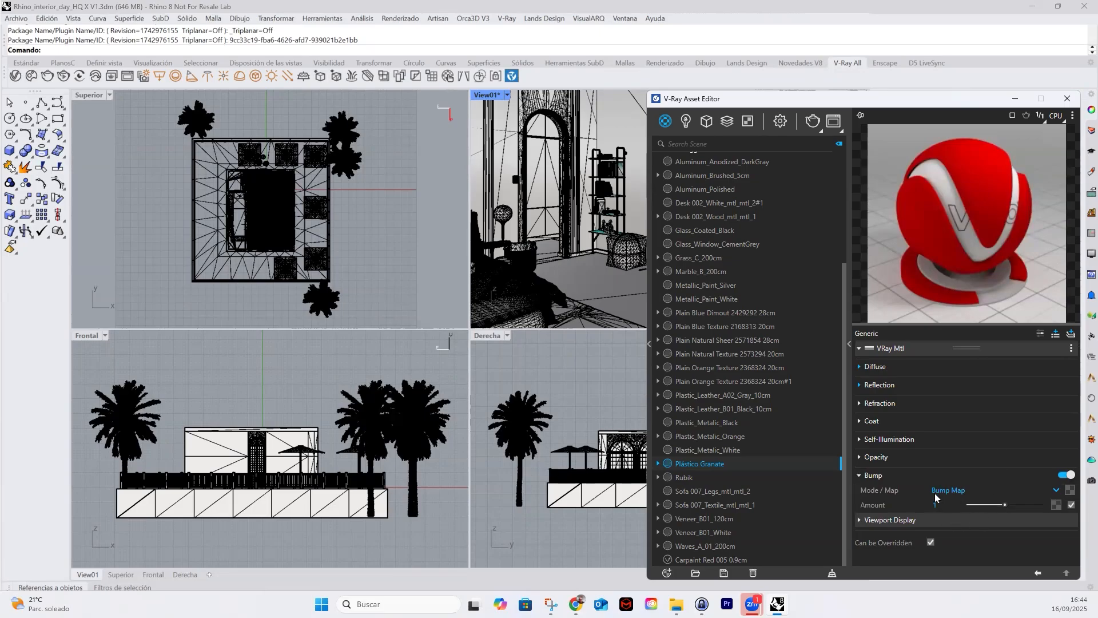
left_click(1070, 490)
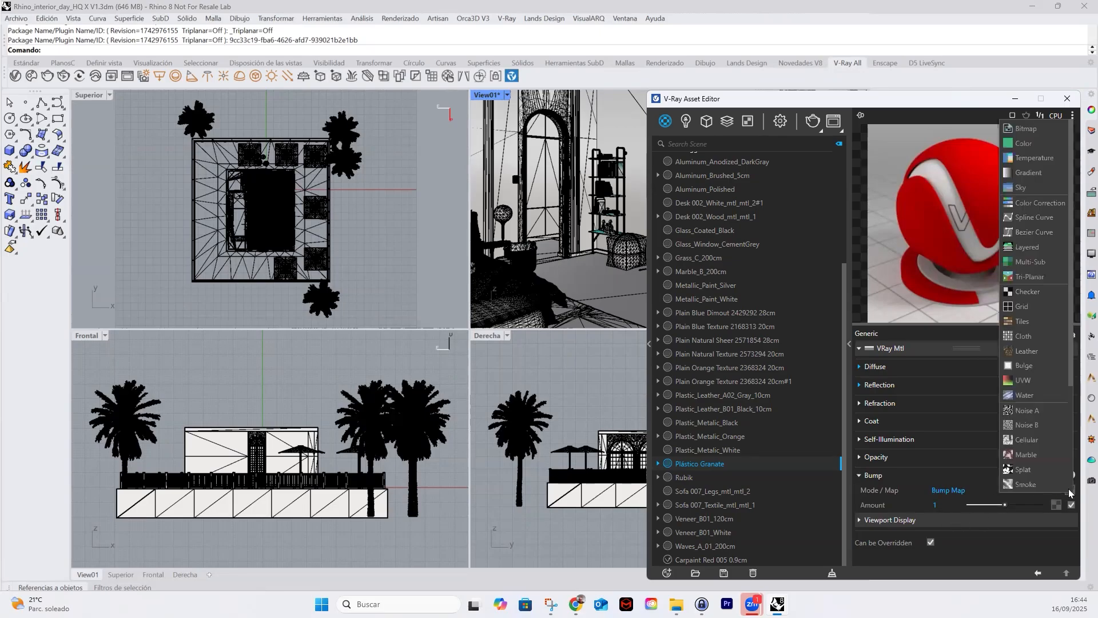
left_click(1032, 124)
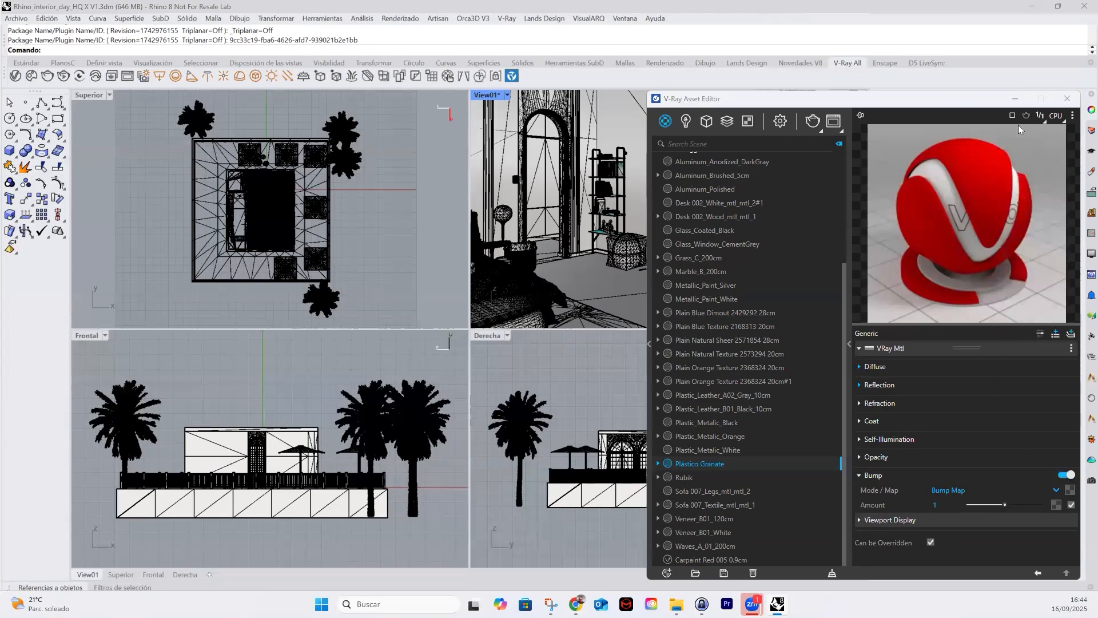
left_click(720, 212)
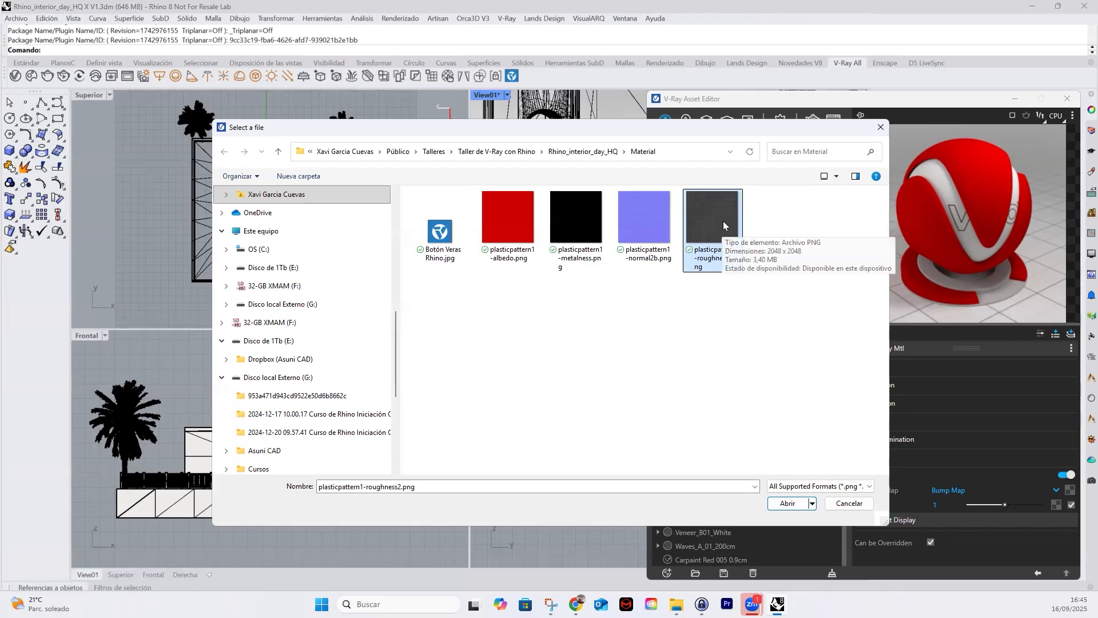
left_click(787, 503)
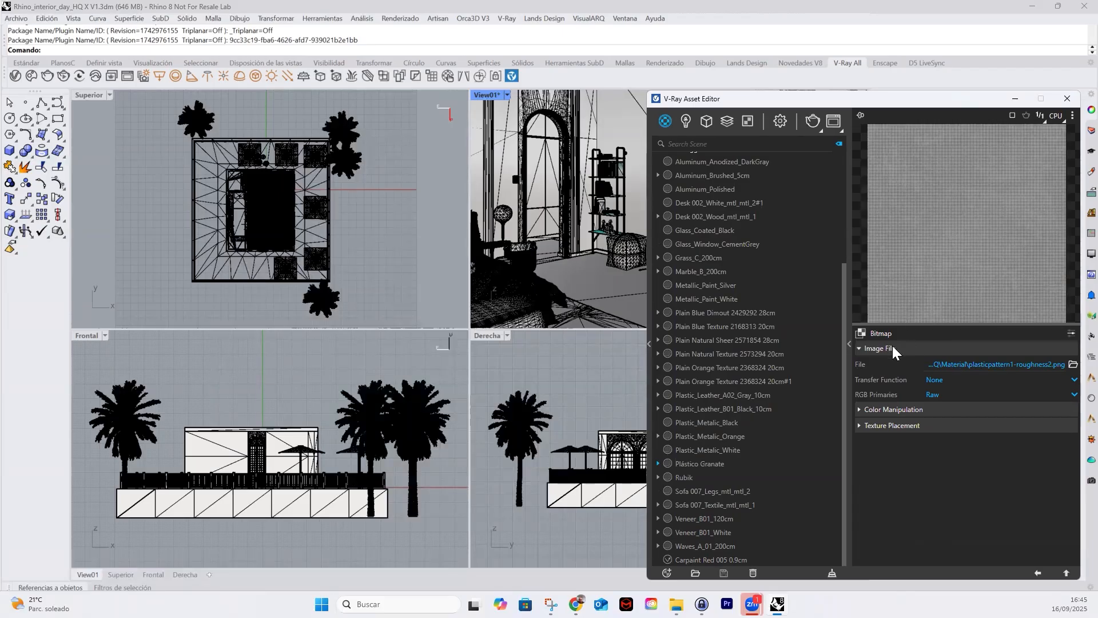
left_click(892, 425)
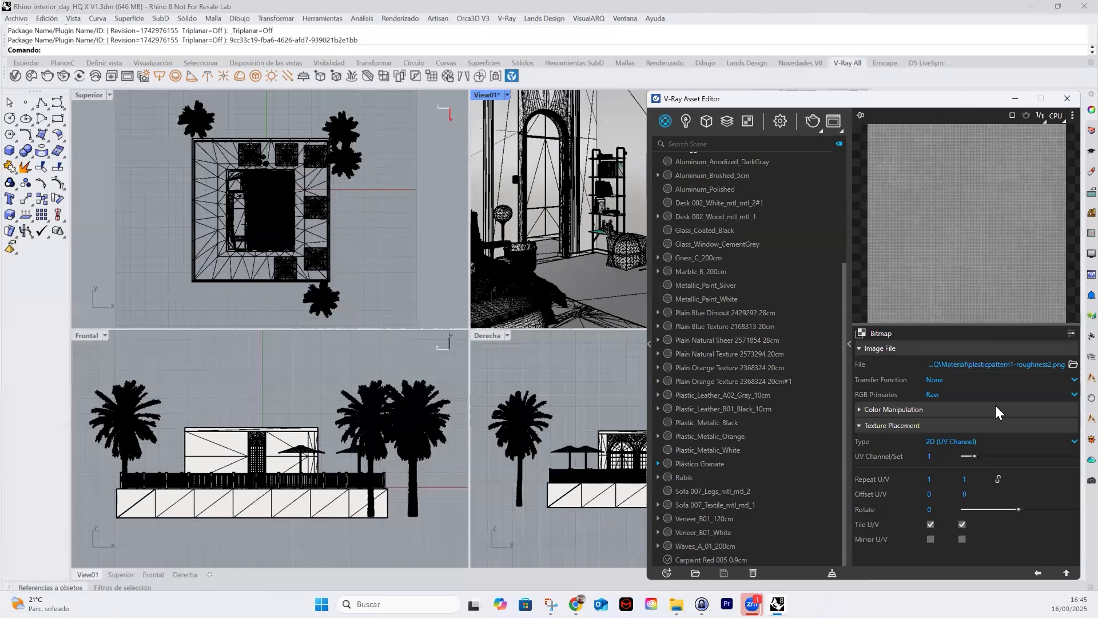
left_click(1037, 573)
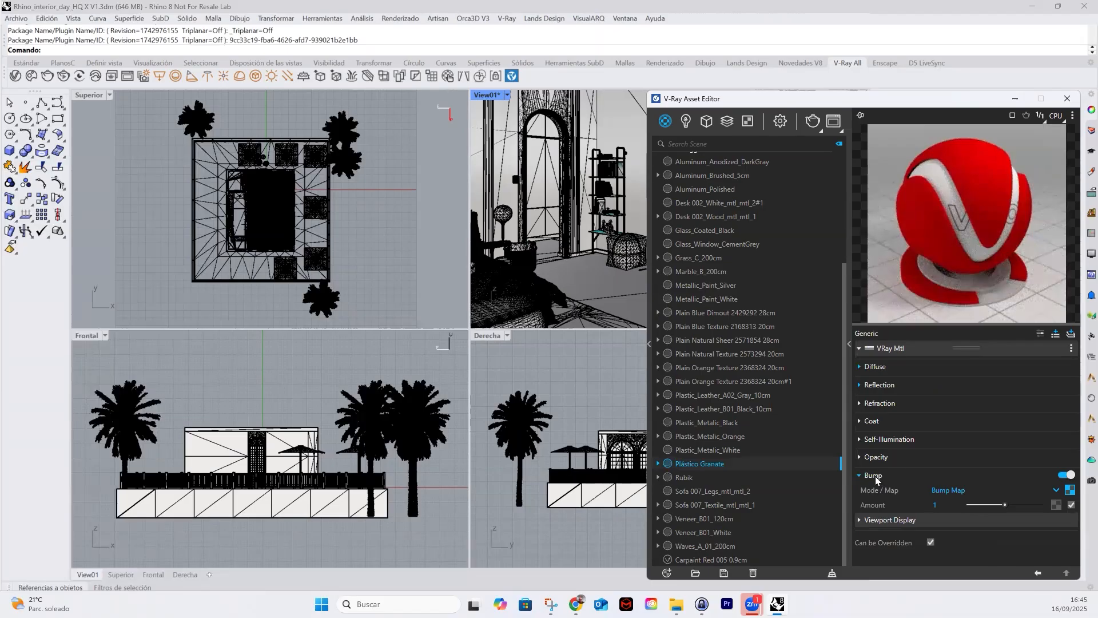
Review the image file and Texture Placement settings of Plástico Granate's diffuse bitmap, and return to the material settings
left_click(858, 367)
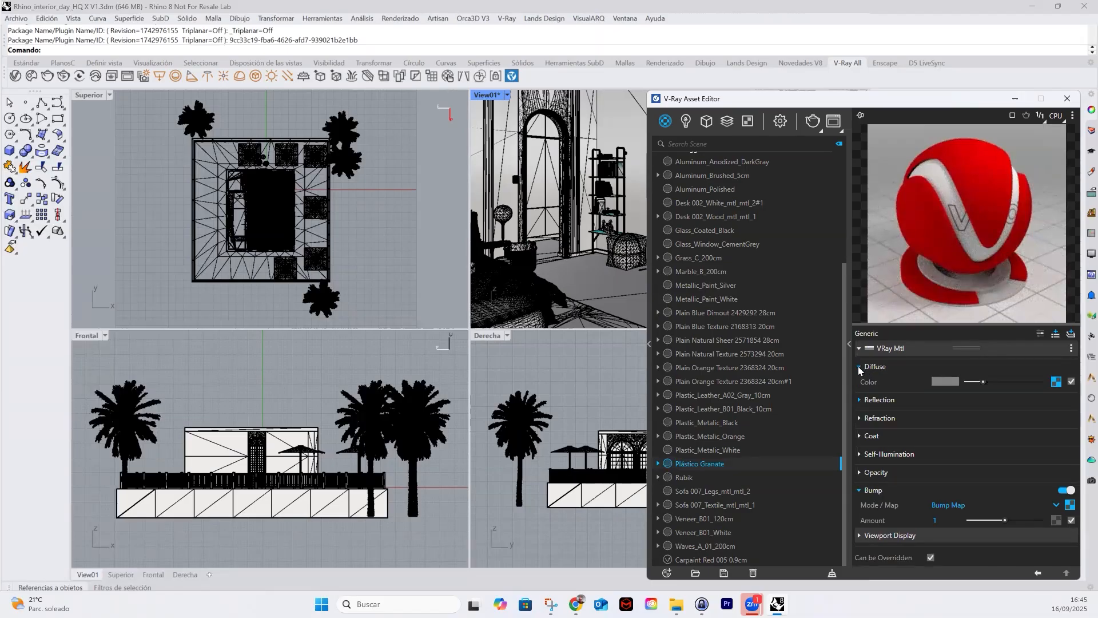
left_click(1057, 381)
left_click(869, 425)
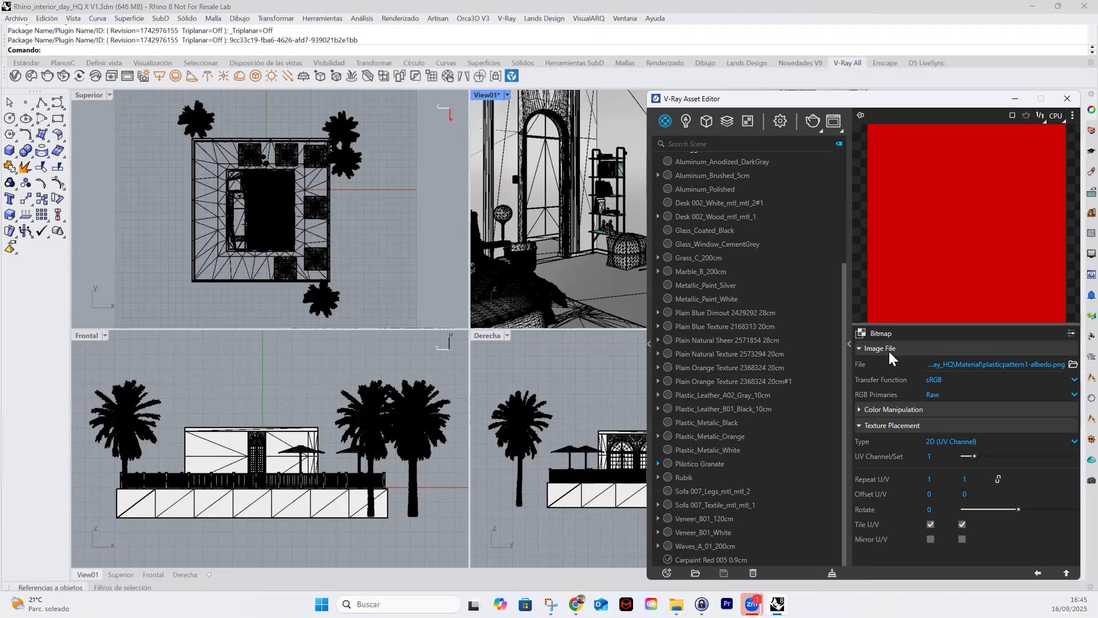
left_click(1036, 573)
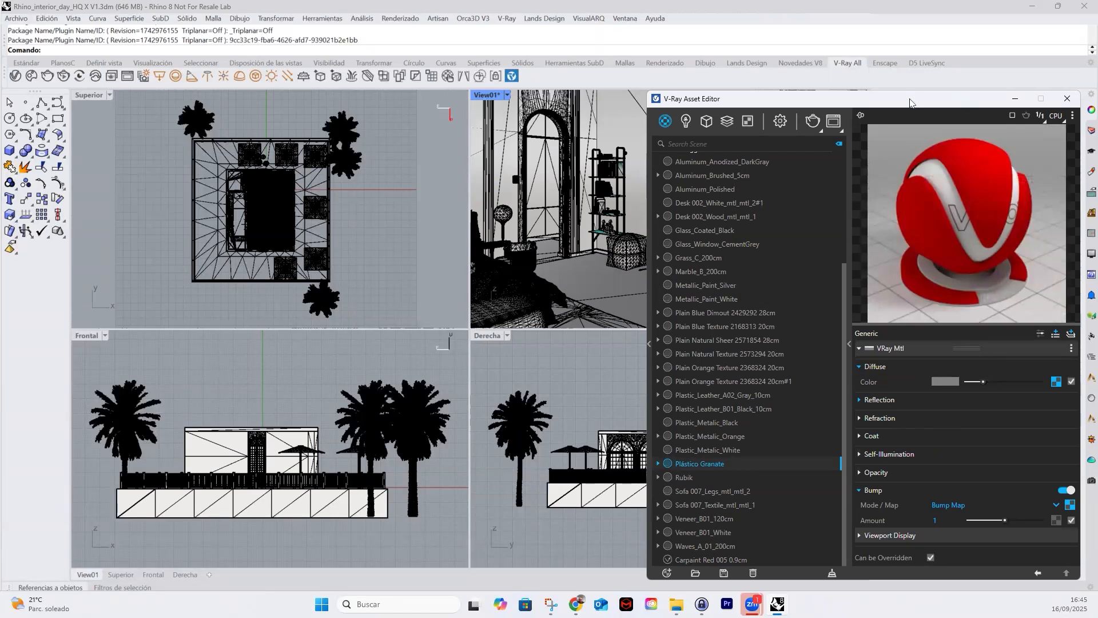
Uncover the perspective view and set the render output's image width to 1024 pixels in the V-Ray render settings
left_click_drag(910, 103, 315, 66)
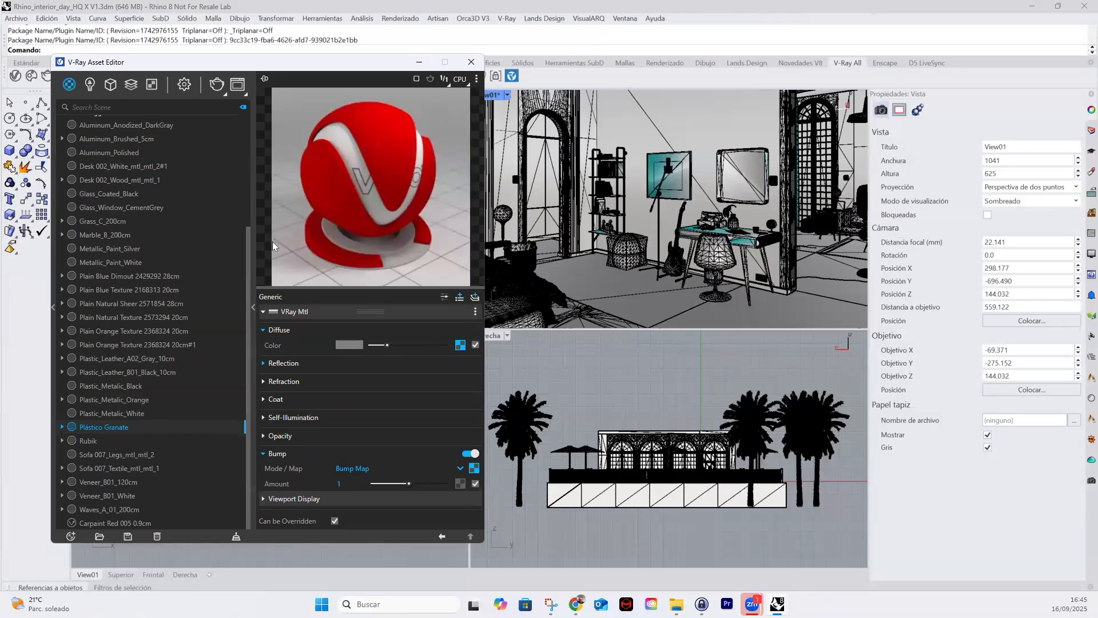
left_click(224, 94)
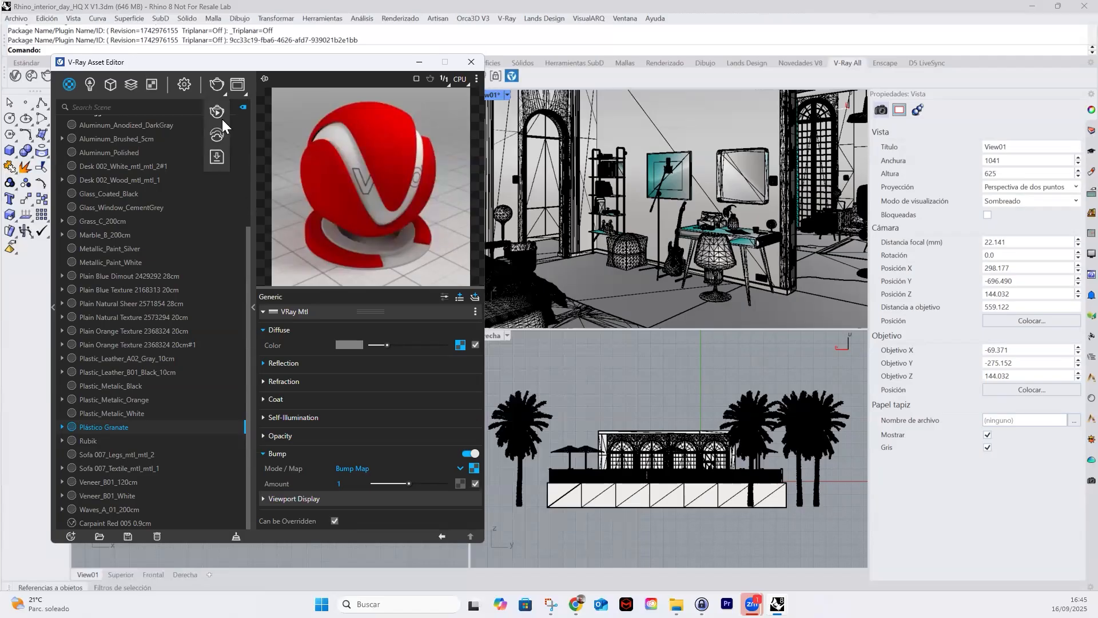
left_click(183, 83)
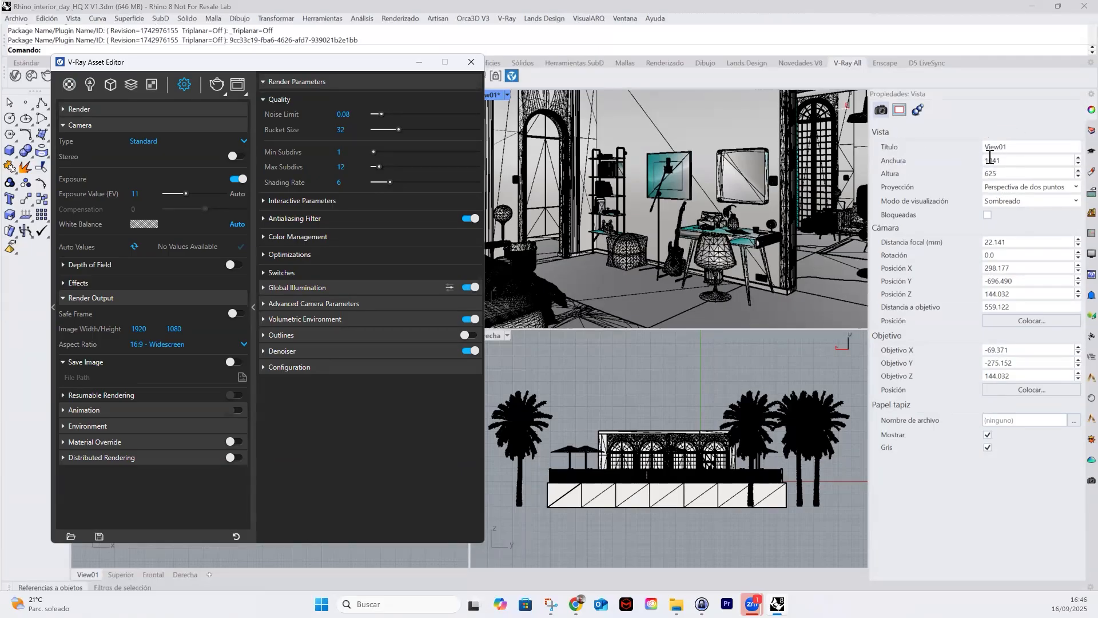
left_click(139, 328)
type("800")
left_click_drag(153, 329, 52, 328)
type("1024")
key("Tab")
left_click_drag(347, 64, 336, 112)
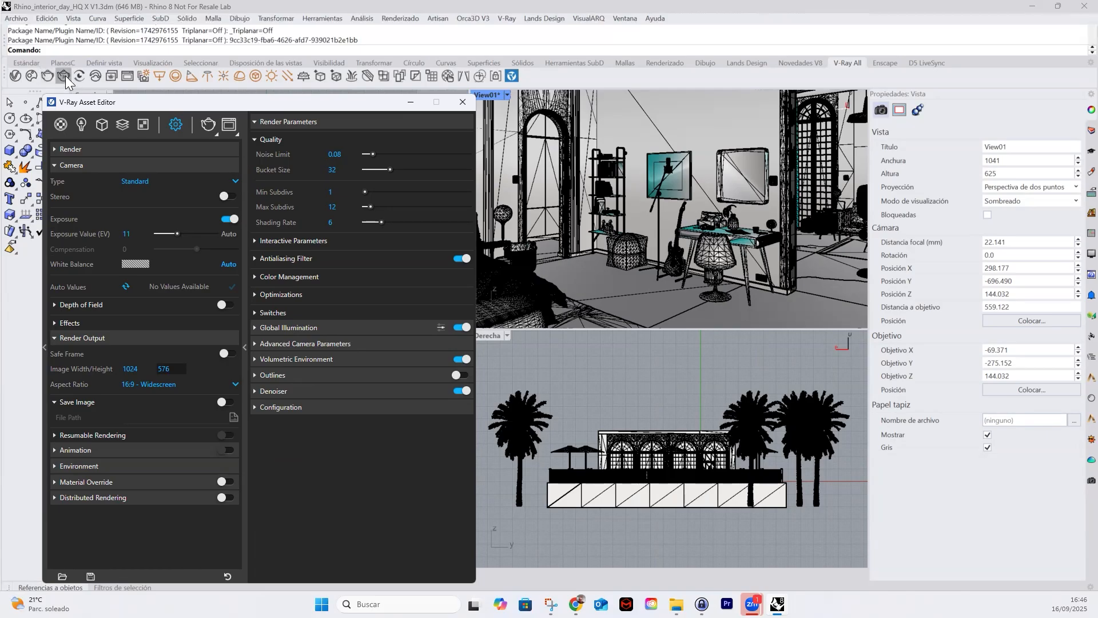
Start a V-Ray Interactive render of View01 and bring the V-Ray Frame Buffer window into view
left_click(217, 135)
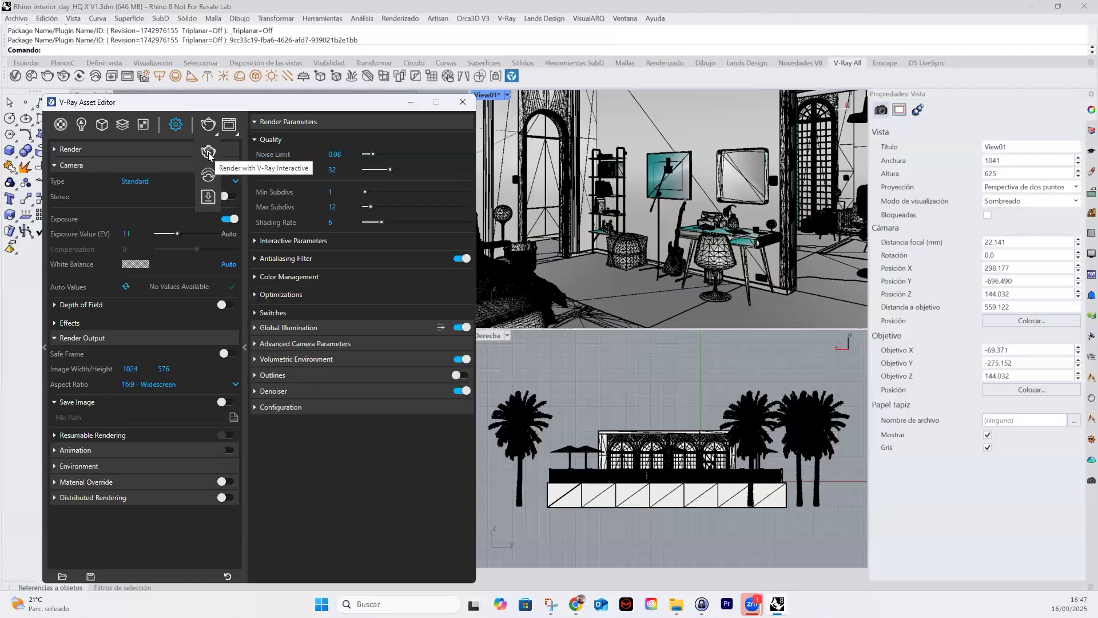
left_click(209, 153)
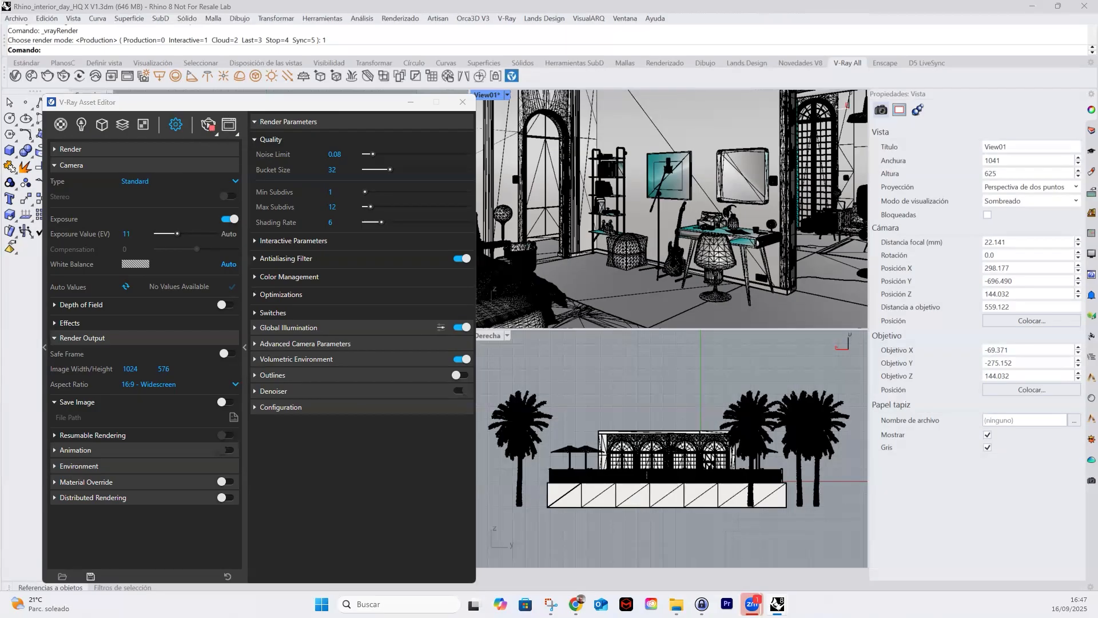
mouse_move(777, 604)
right_click(863, 506)
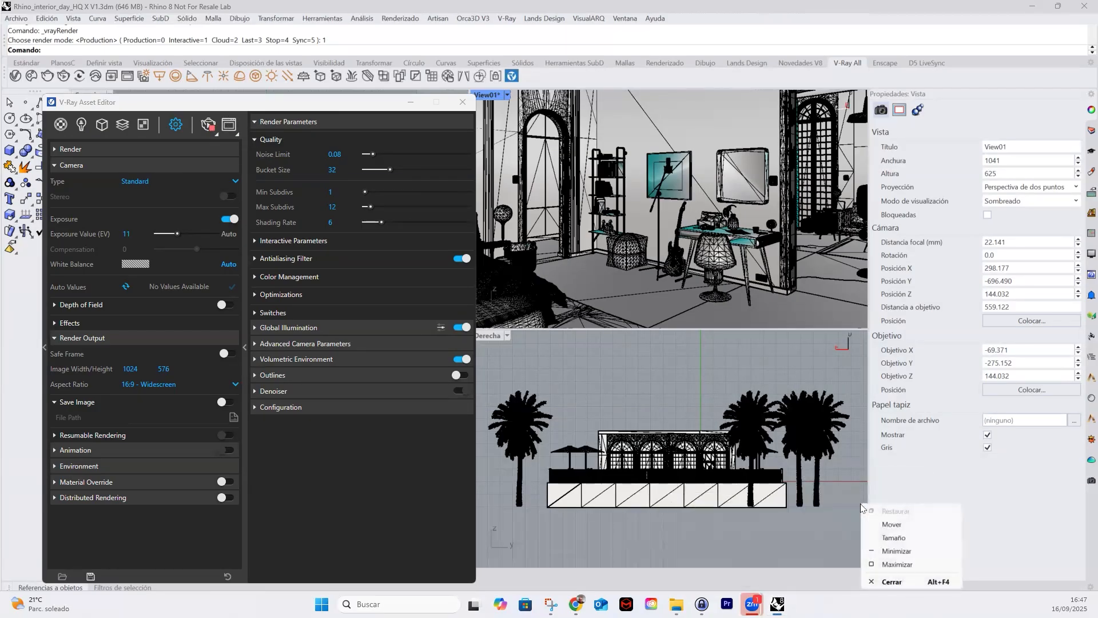
left_click(895, 565)
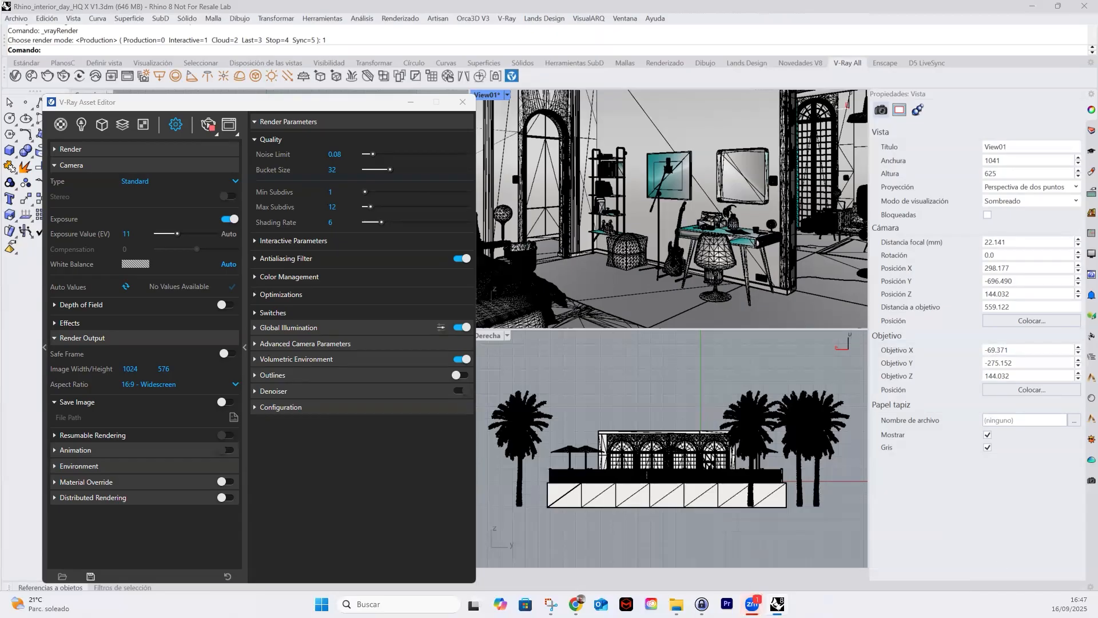
right_click(777, 603)
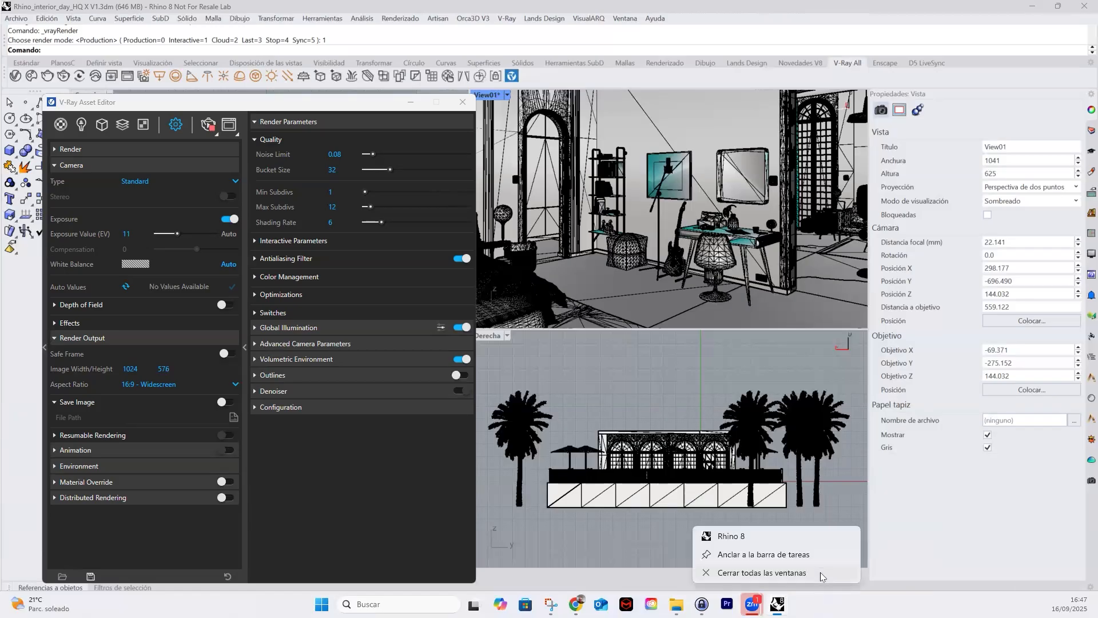
left_click(766, 599)
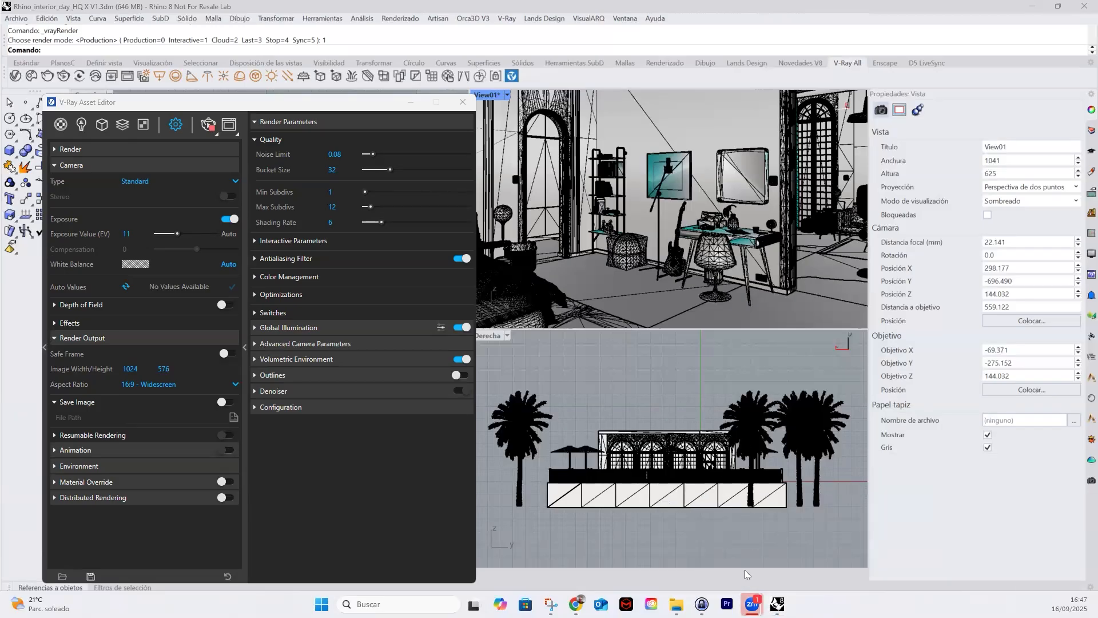
mouse_move(778, 601)
right_click(842, 503)
left_click(878, 561)
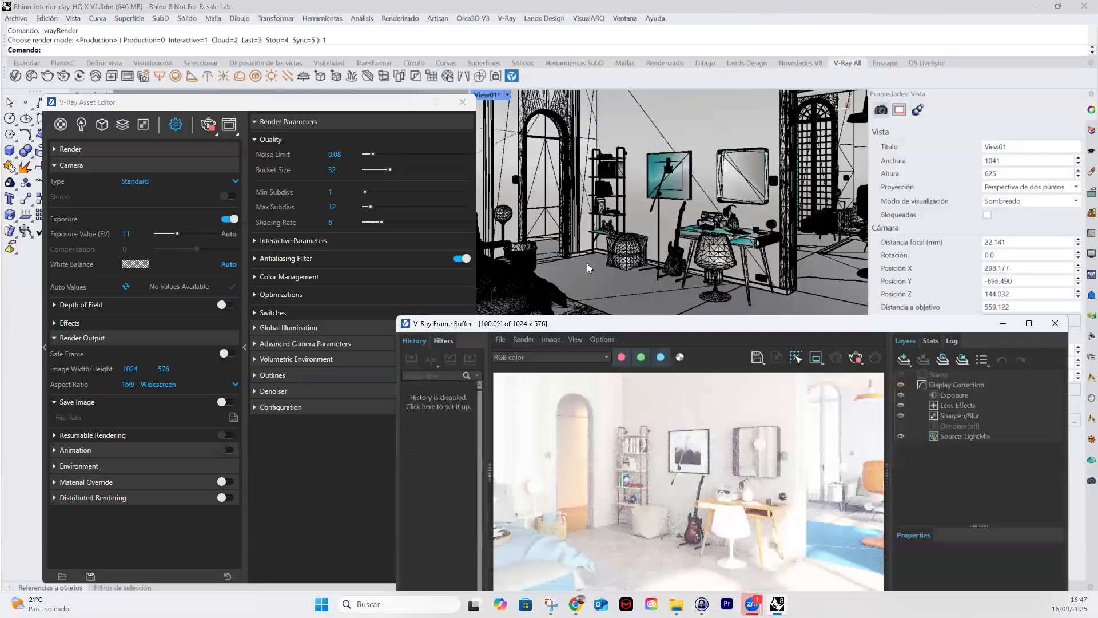
Collapse the Frame Buffer's History and Layers areas, narrow its window around the image, and slightly reorient the View01 camera
left_click_drag(633, 324, 606, 278)
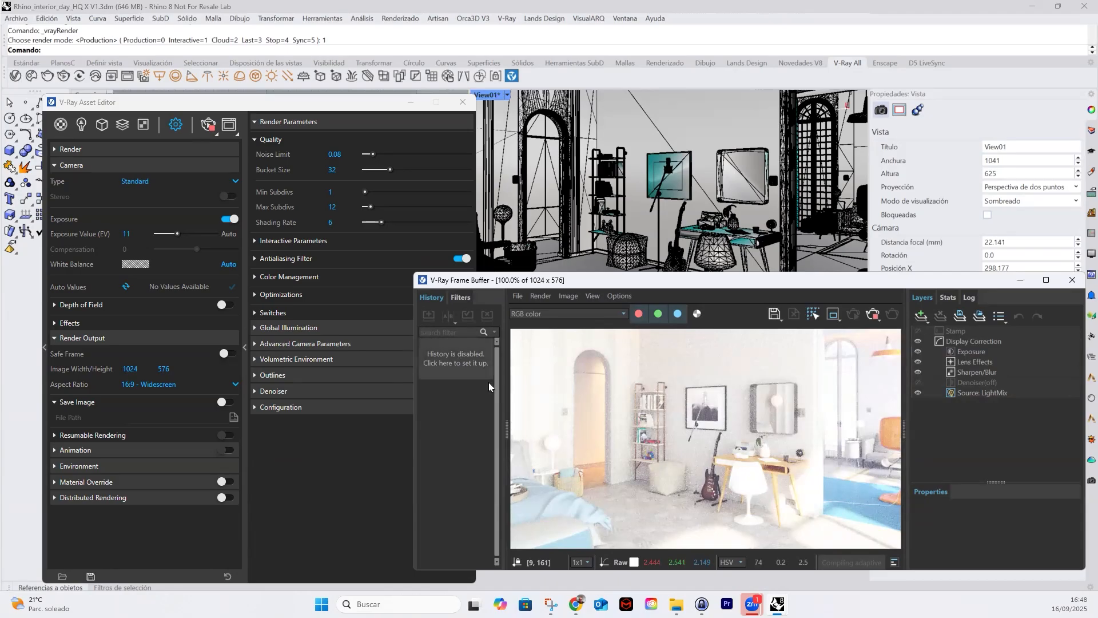
left_click(507, 430)
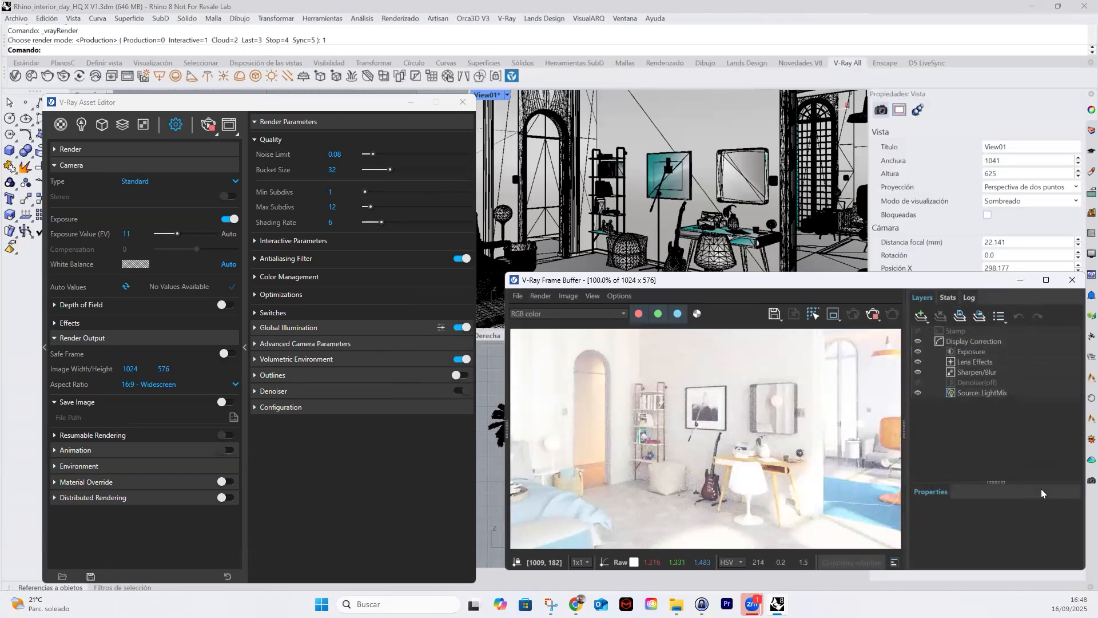
left_click(904, 431)
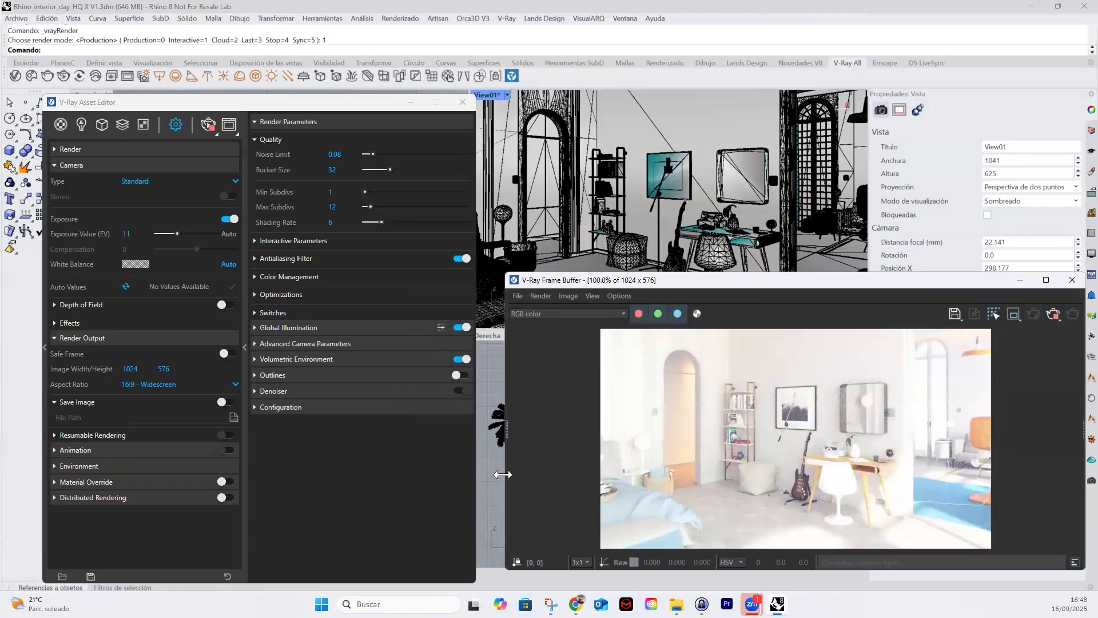
left_click_drag(502, 474, 658, 474)
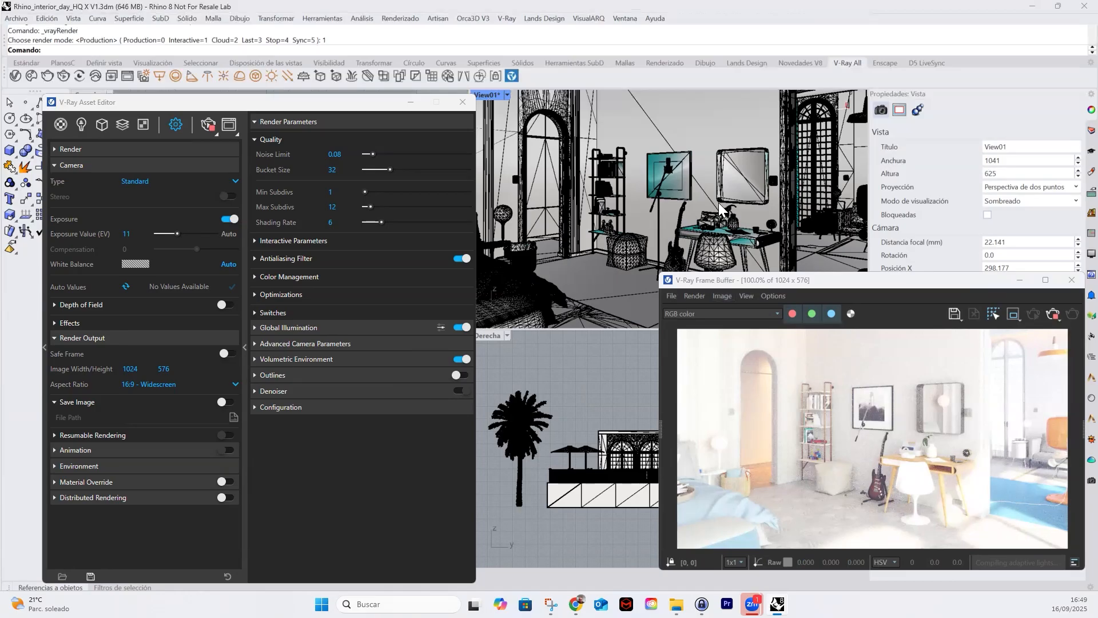
right_click_drag(719, 204, 716, 204)
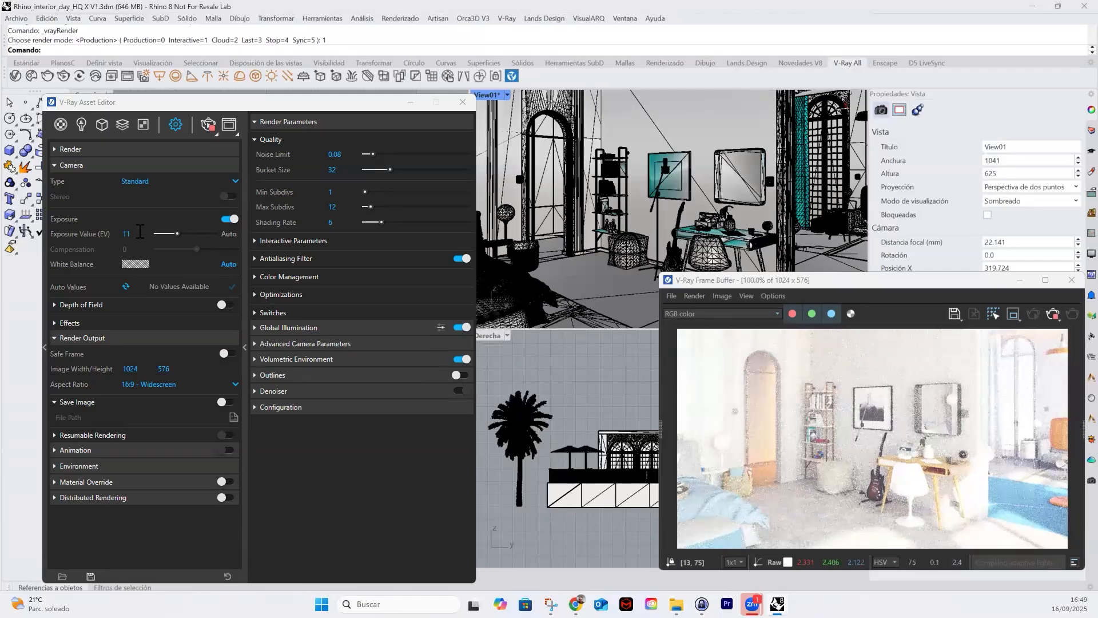
Set the render camera's Exposure Value (EV) to 10
left_click_drag(139, 233, 110, 233)
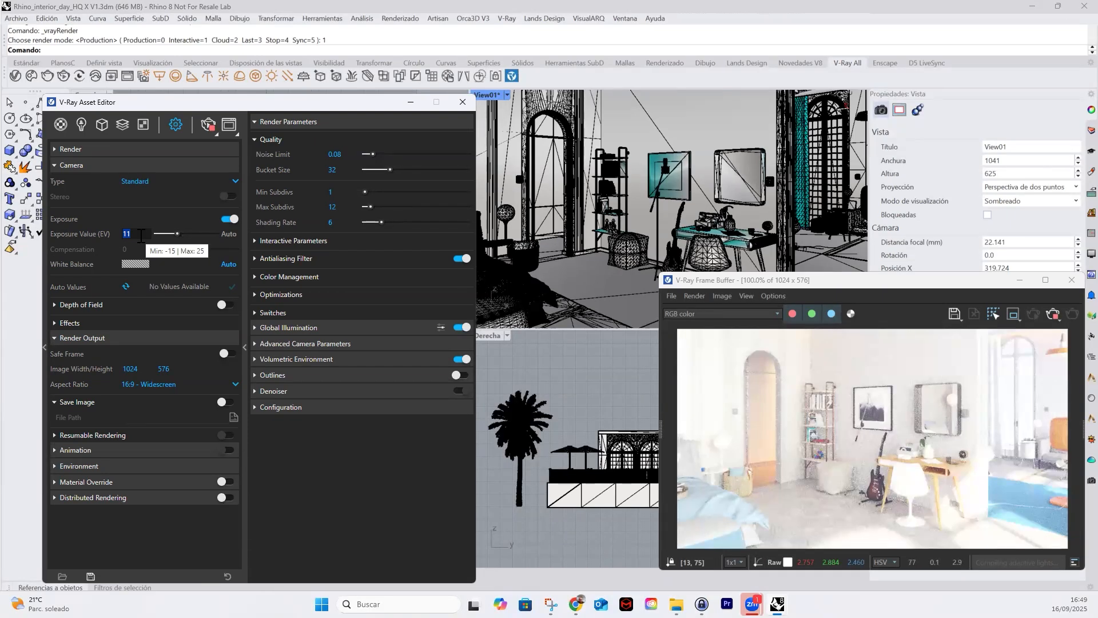
type("1")
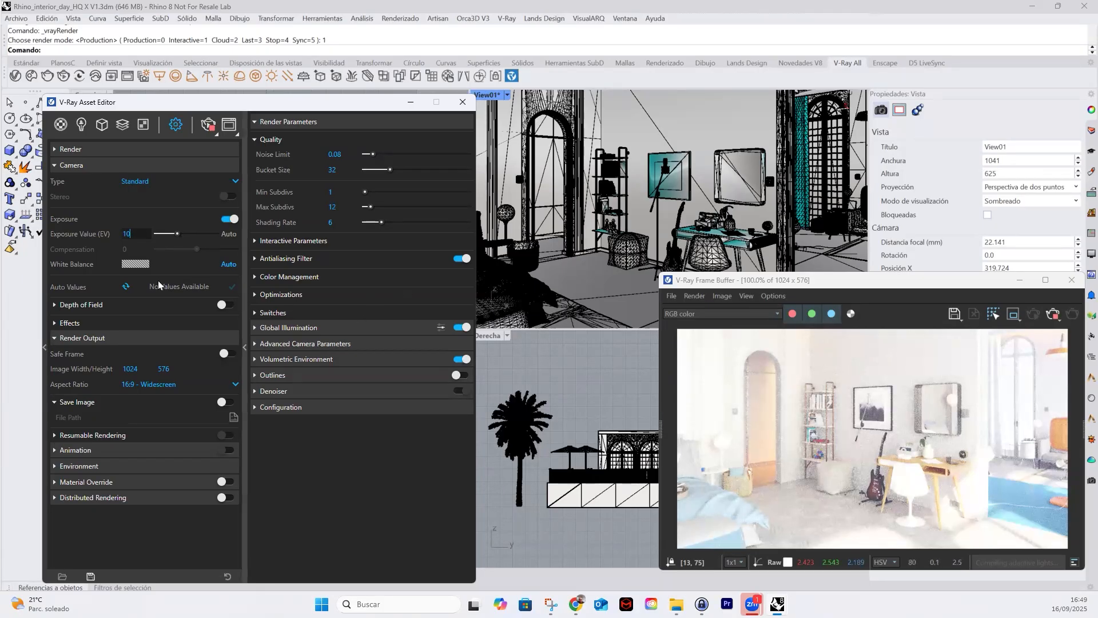
key("Return")
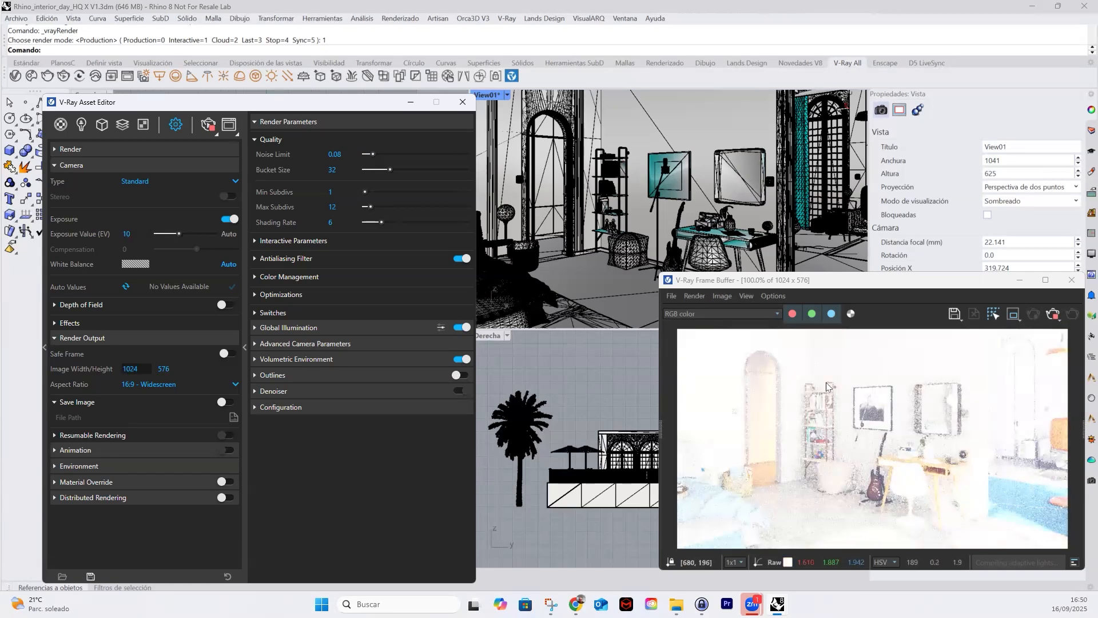
Set the render camera's Exposure Value (EV) to 12 and move the Frame Buffer window clear of the view properties
left_click(140, 234)
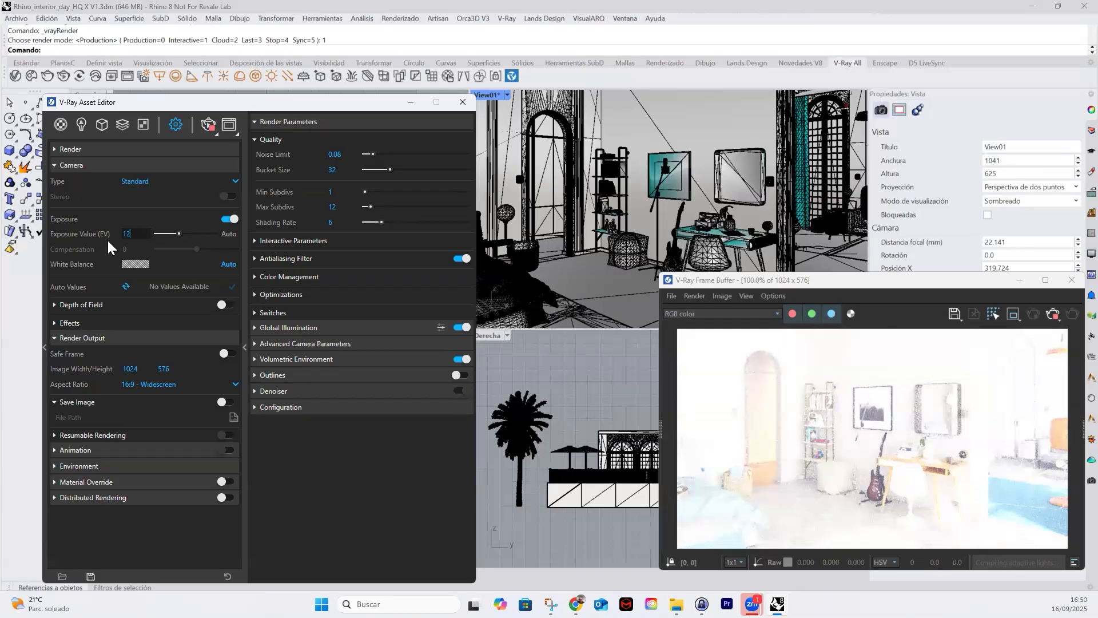
key("Return")
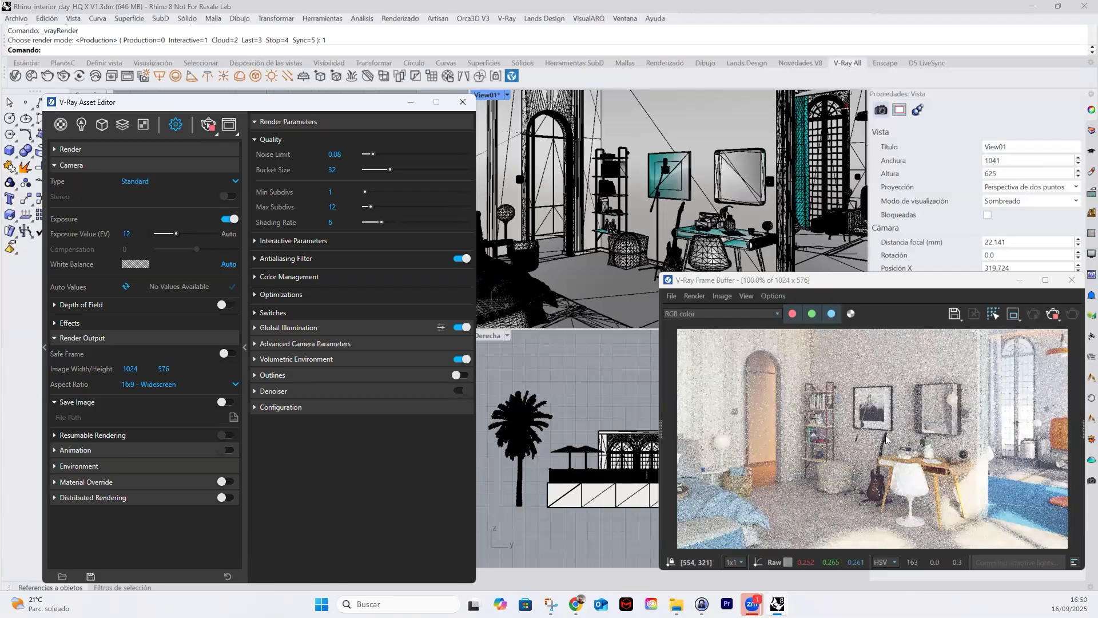
left_click_drag(914, 279, 905, 281)
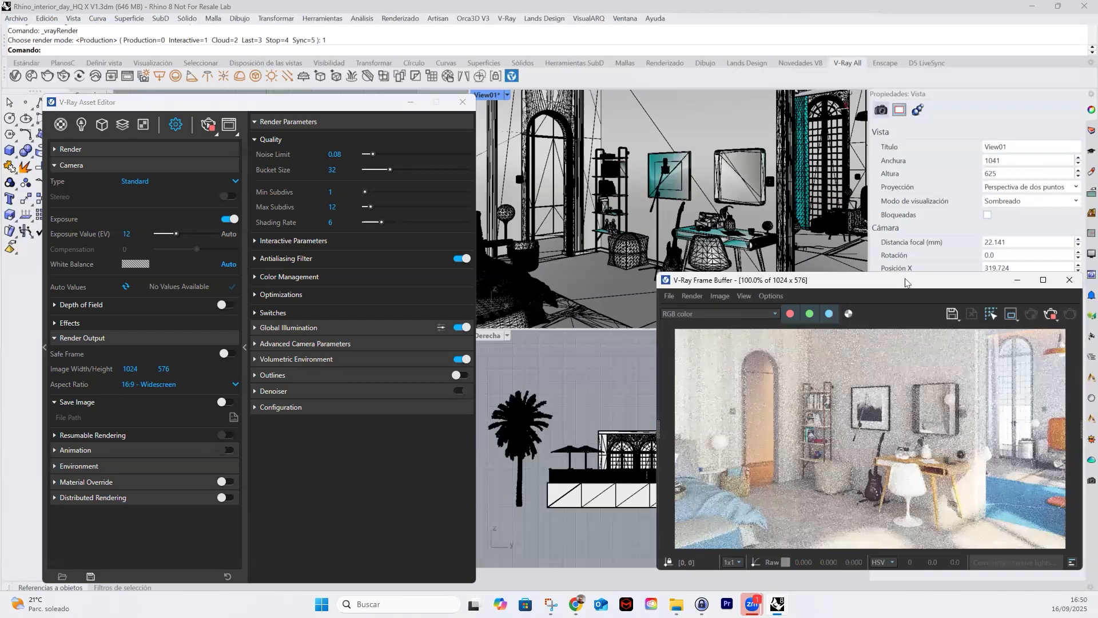
left_click_drag(904, 278, 748, 304)
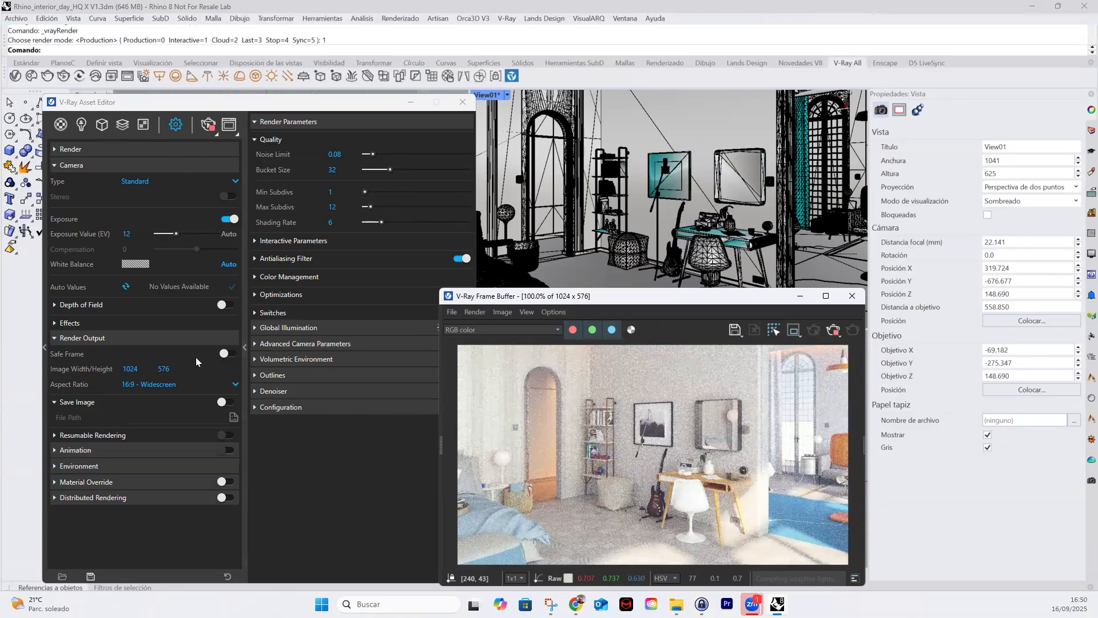
Reduce the Asset Editor to a single column showing the scene's materials and move the Frame Buffer window beside it
left_click(244, 346)
left_click(243, 347)
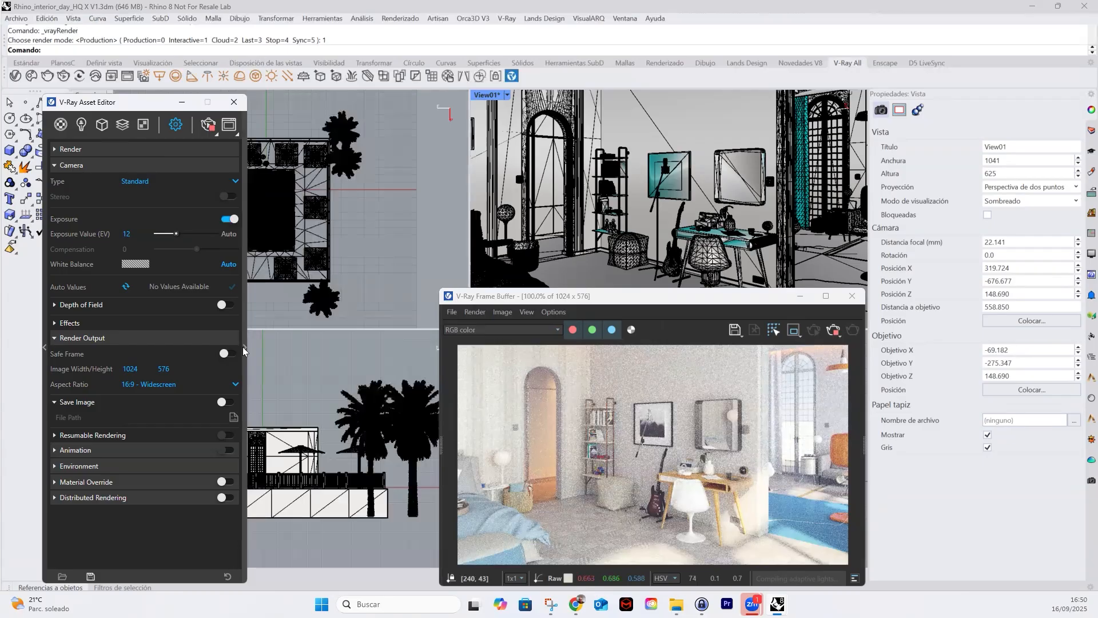
left_click(719, 300)
left_click_drag(719, 300, 546, 300)
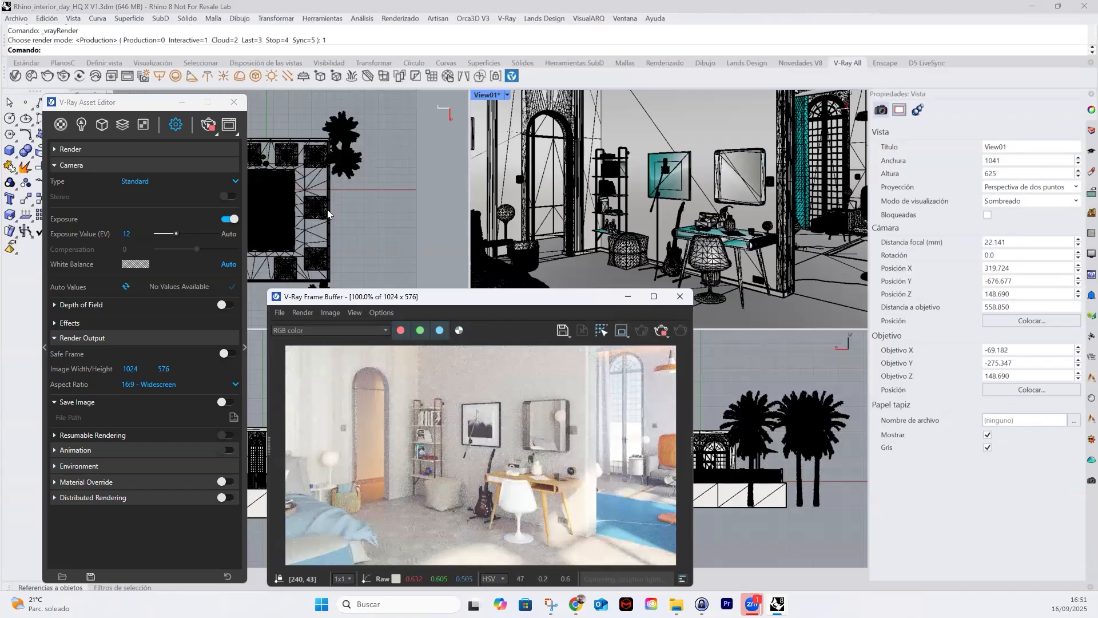
left_click(62, 126)
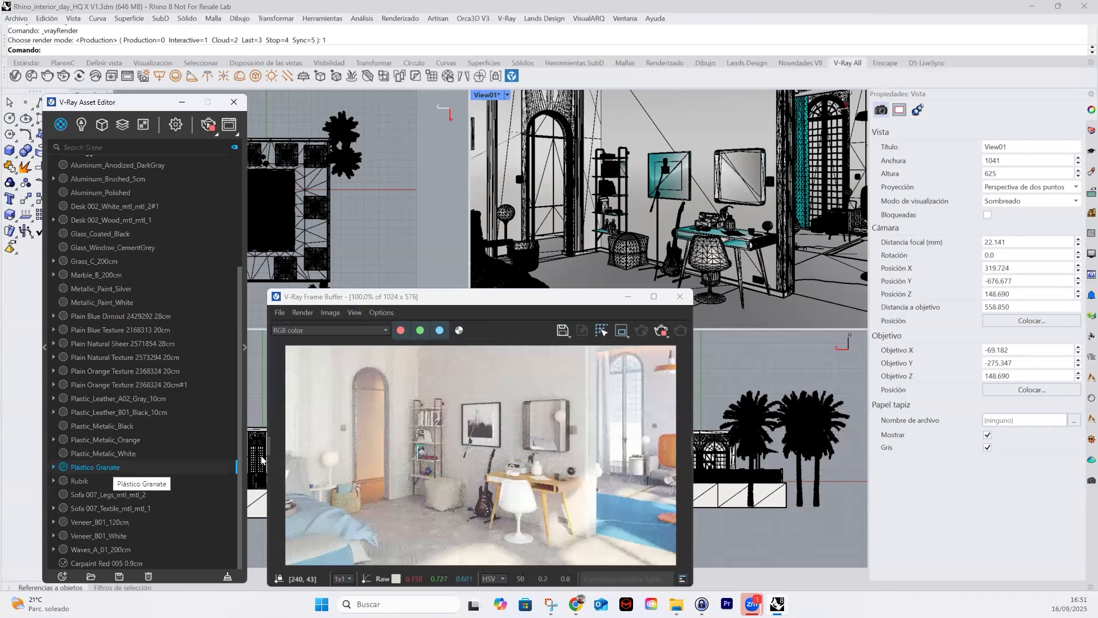
Override Material 1 of the Cosmos asset Chair 002 with the Plástico Granate material
left_click(711, 256)
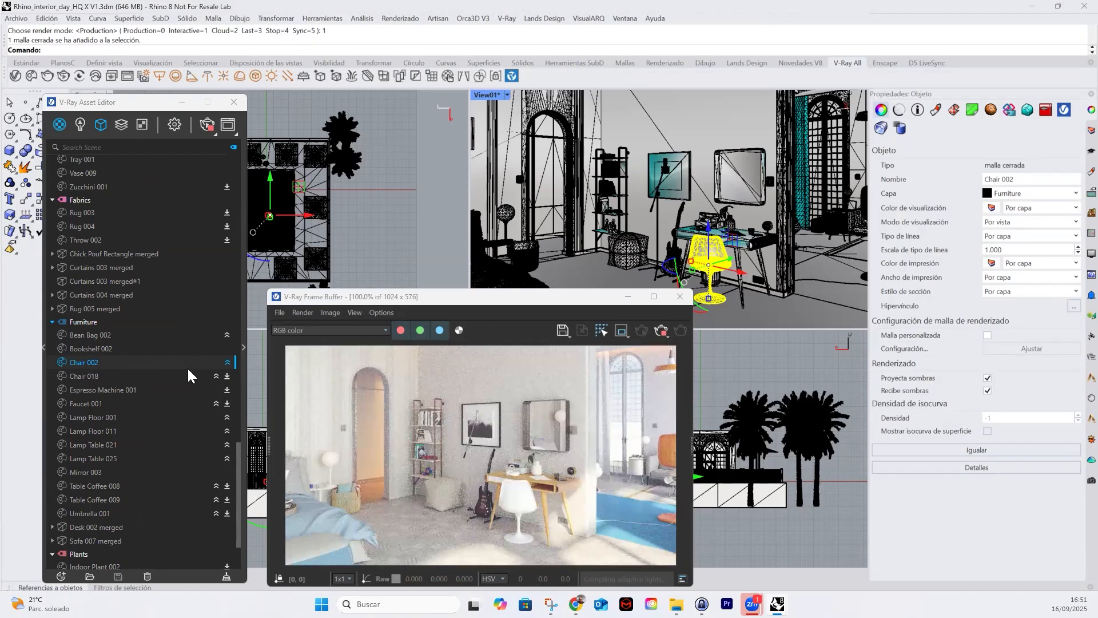
left_click(243, 347)
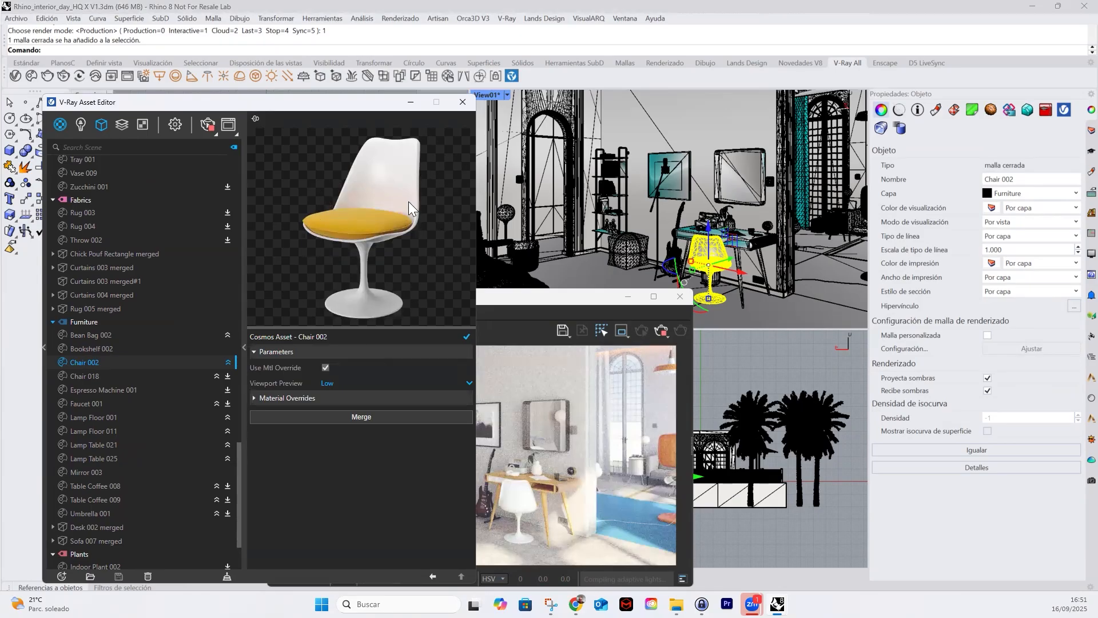
left_click(254, 398)
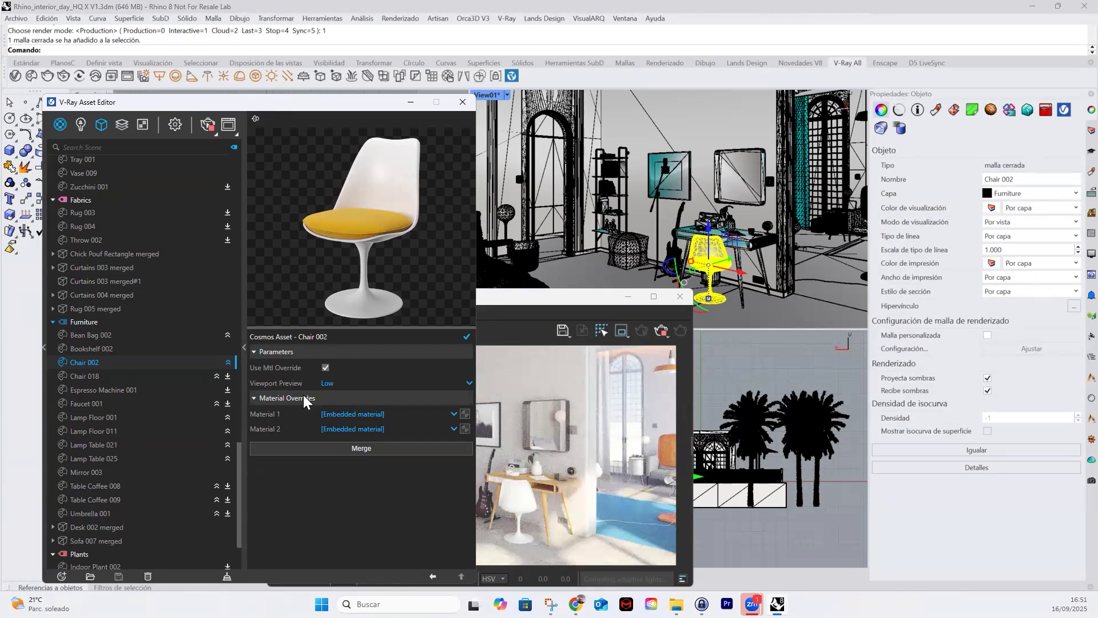
left_click(376, 413)
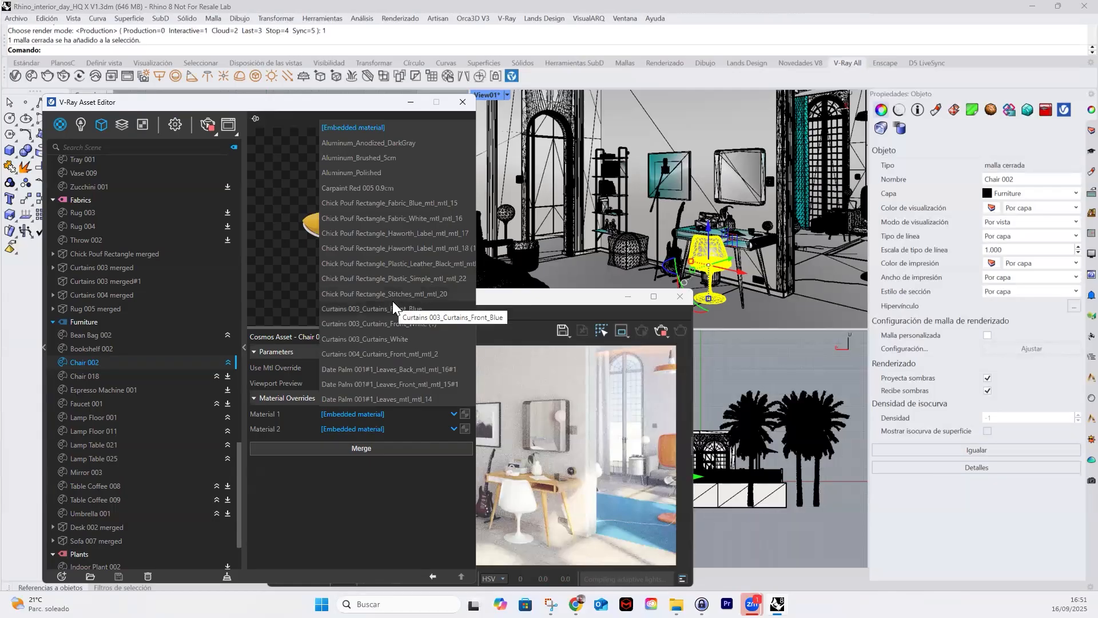
scroll(392, 301, "down", 9)
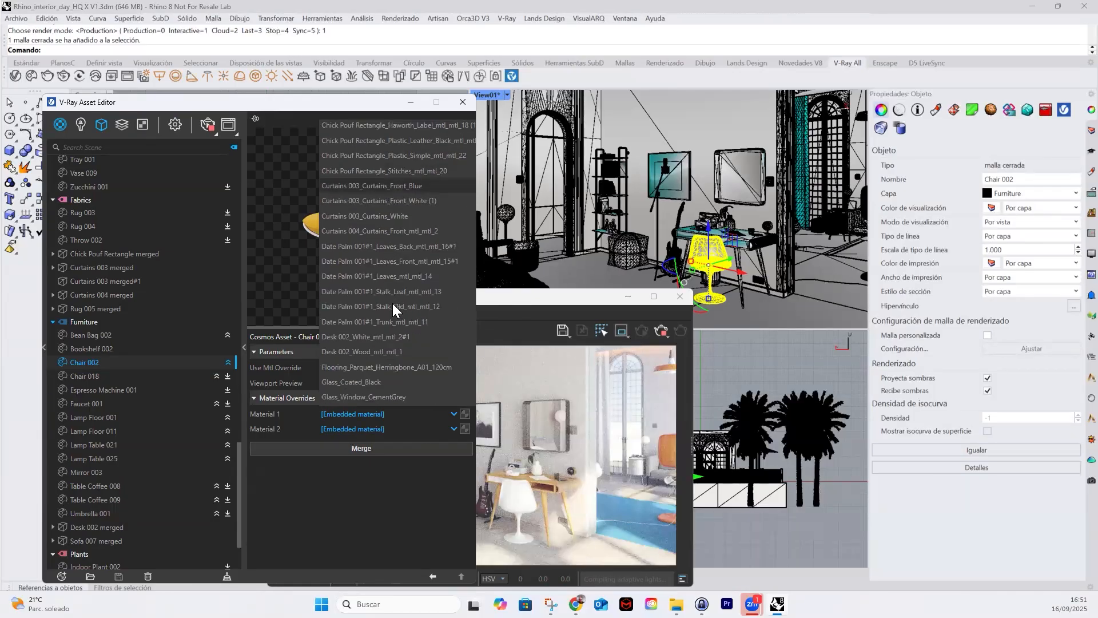
scroll(393, 304, "down", 2)
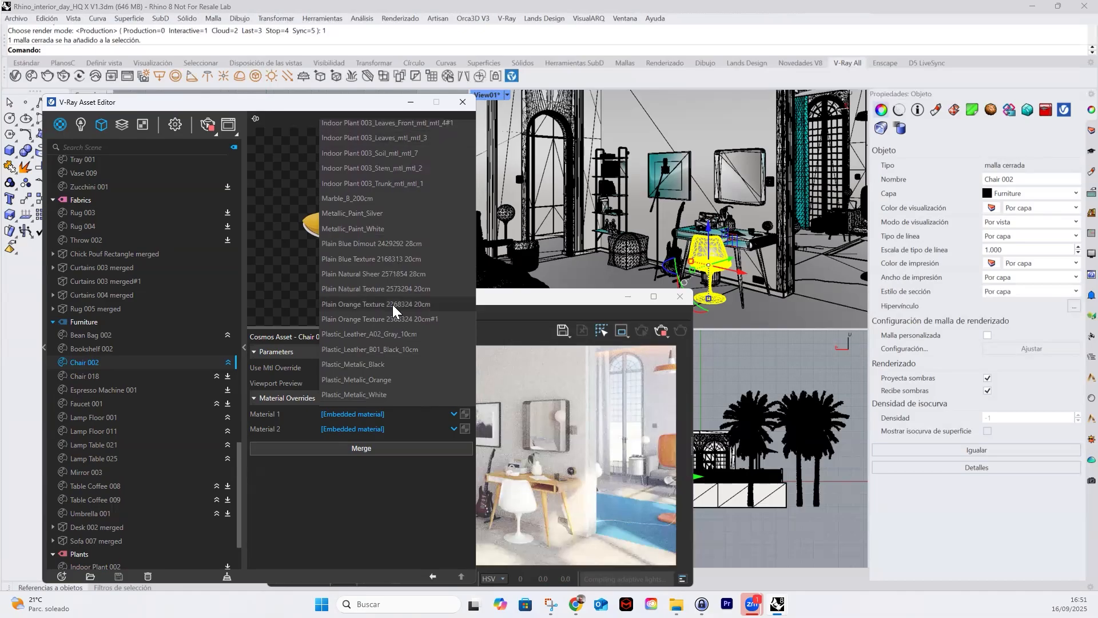
scroll(393, 304, "down", 2)
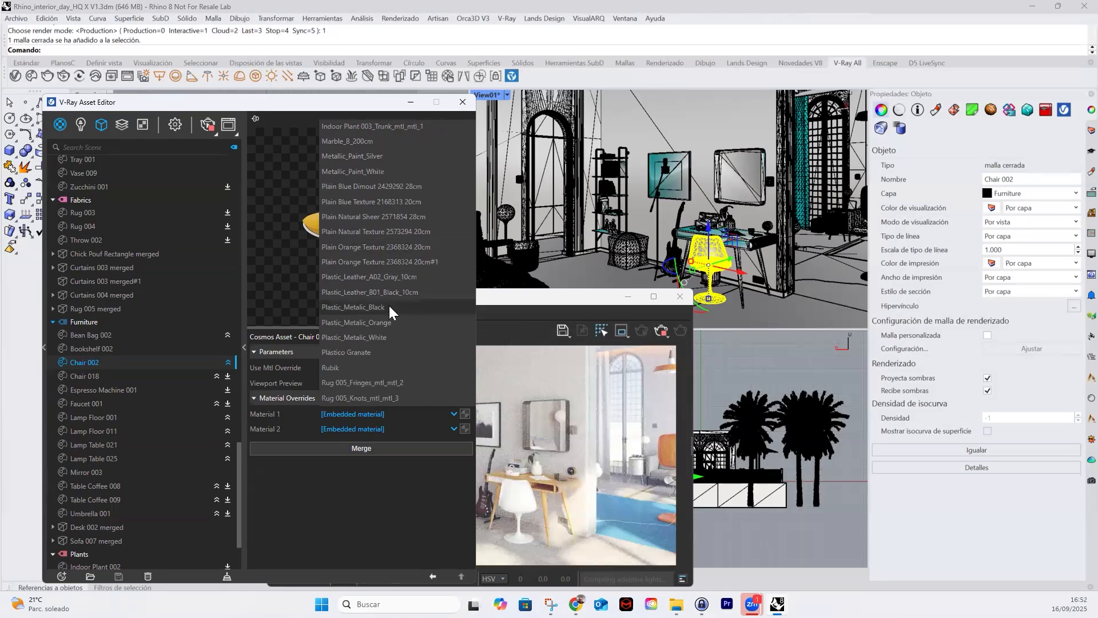
left_click(353, 351)
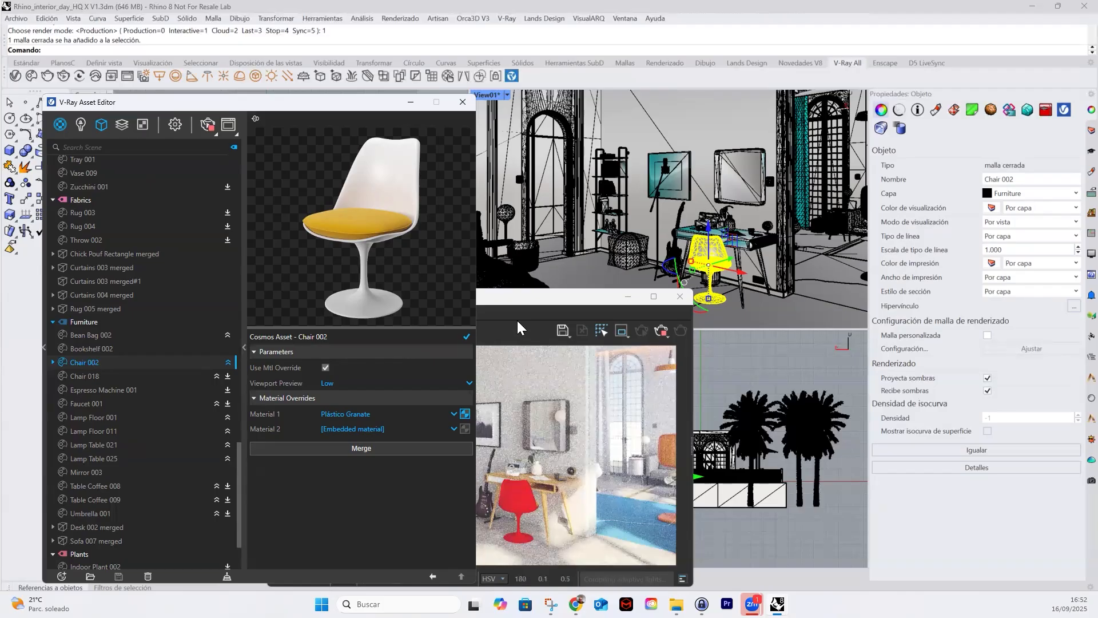
Merge the Cosmos asset Bean Bag 002 into the scene, keeping the Frame Buffer clear of its asset parameters
left_click(525, 298)
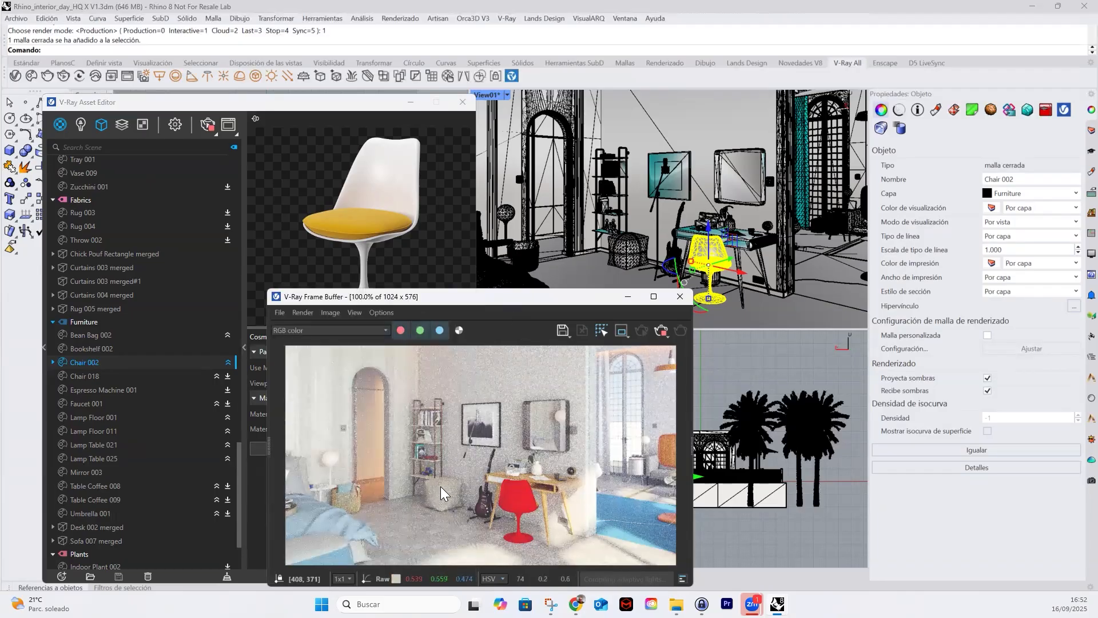
left_click(632, 245)
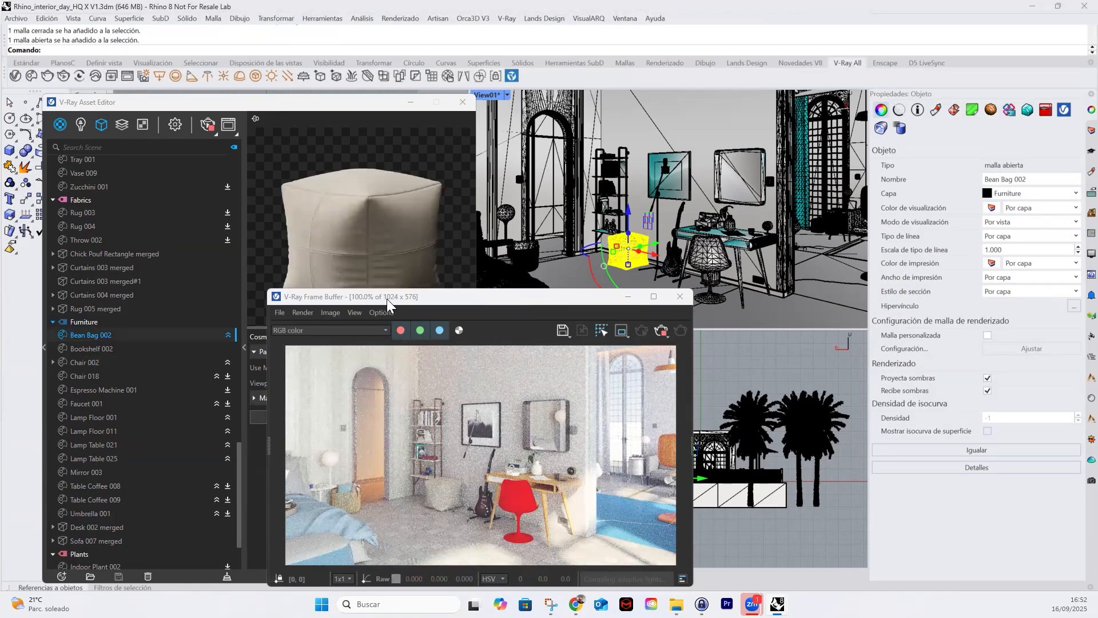
left_click_drag(387, 299, 601, 349)
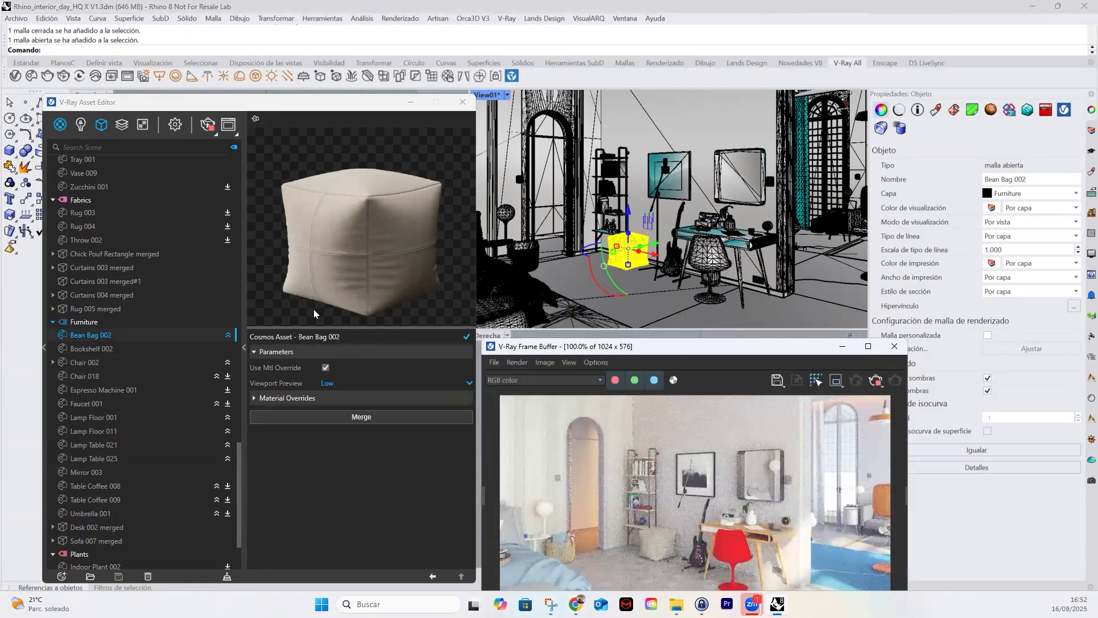
left_click(276, 398)
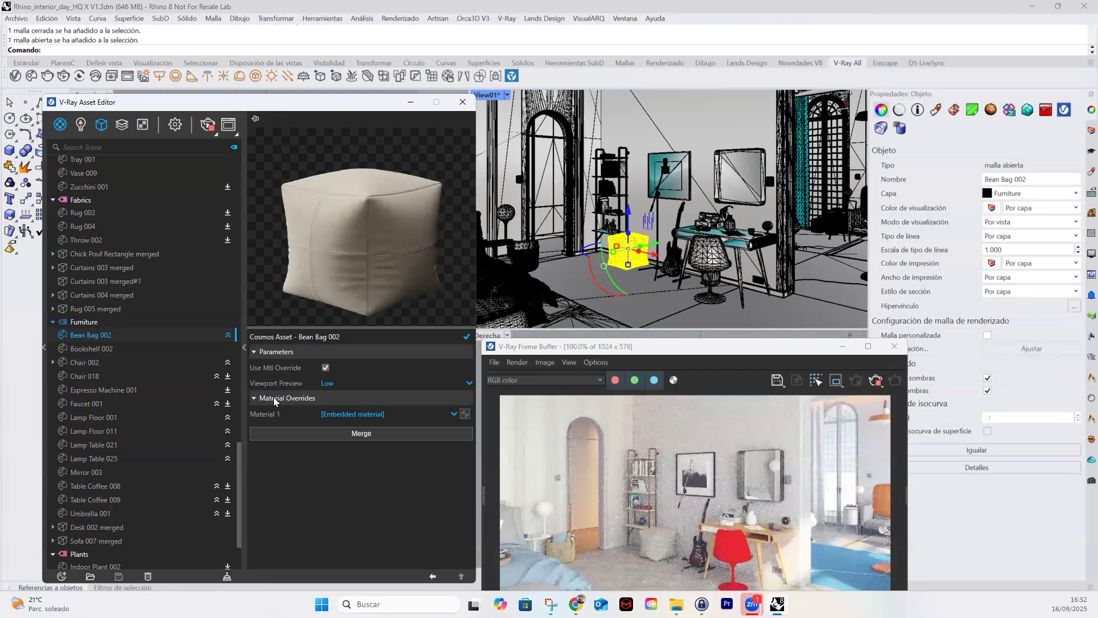
left_click(275, 399)
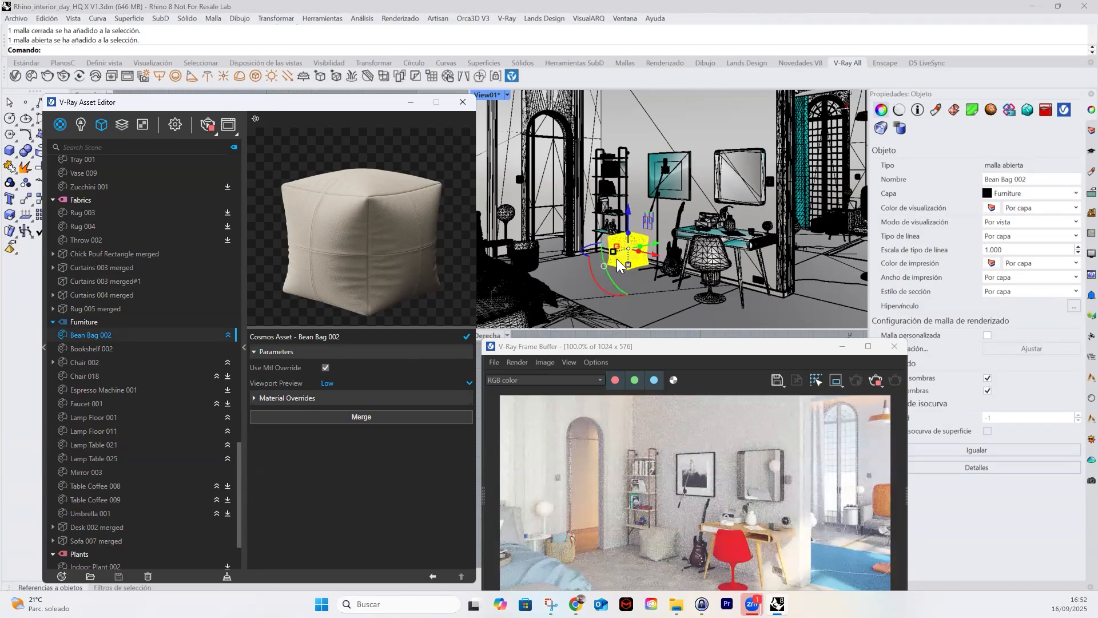
left_click(371, 417)
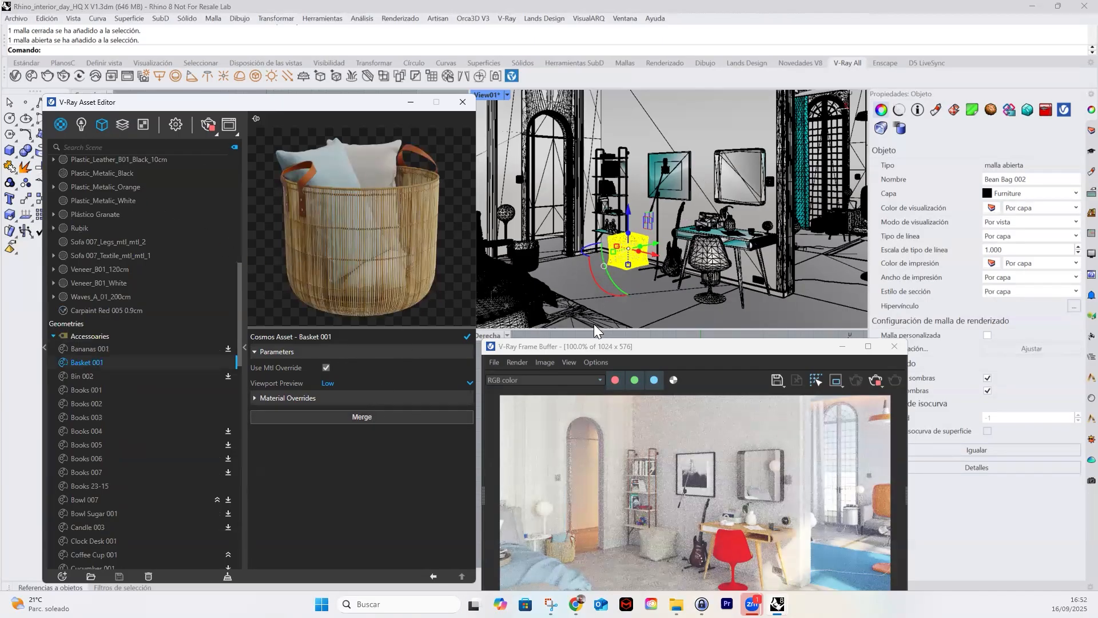
Try to apply the Plain Orange Texture 2368324 20cm material to the selected bean bag
scroll(115, 252, "up", 3)
scroll(119, 252, "up", 5)
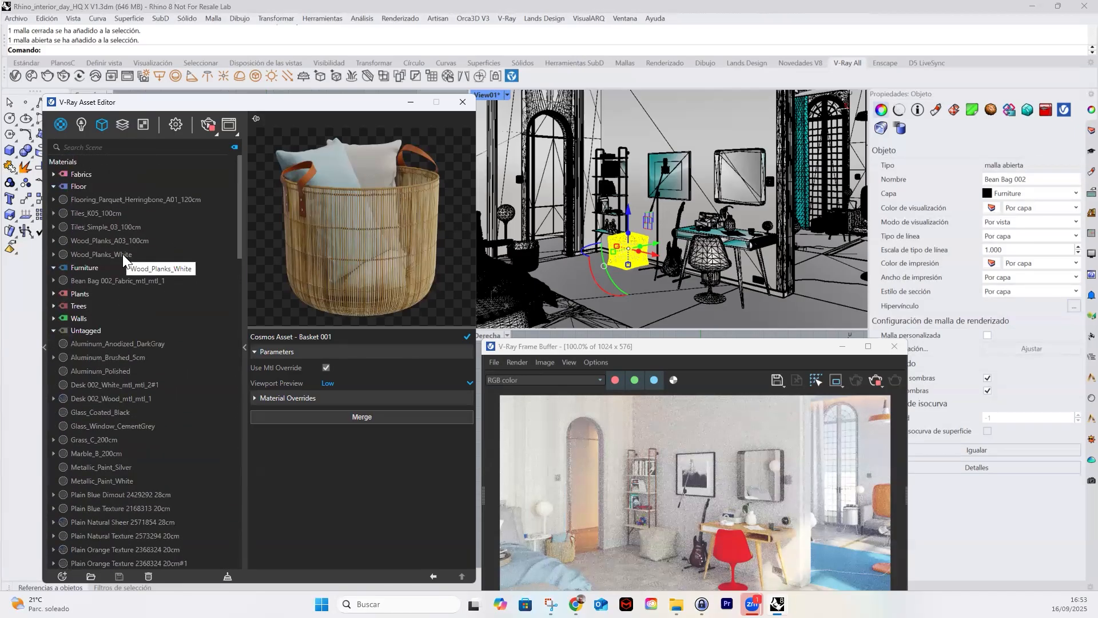
scroll(123, 254, "down", 5)
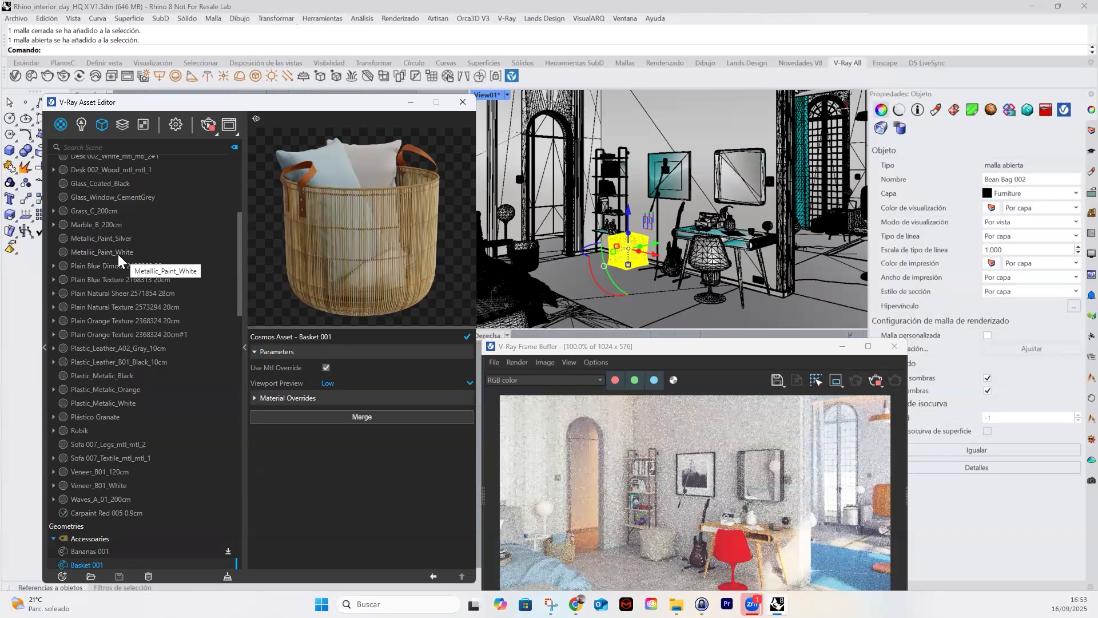
scroll(117, 254, "up", 1)
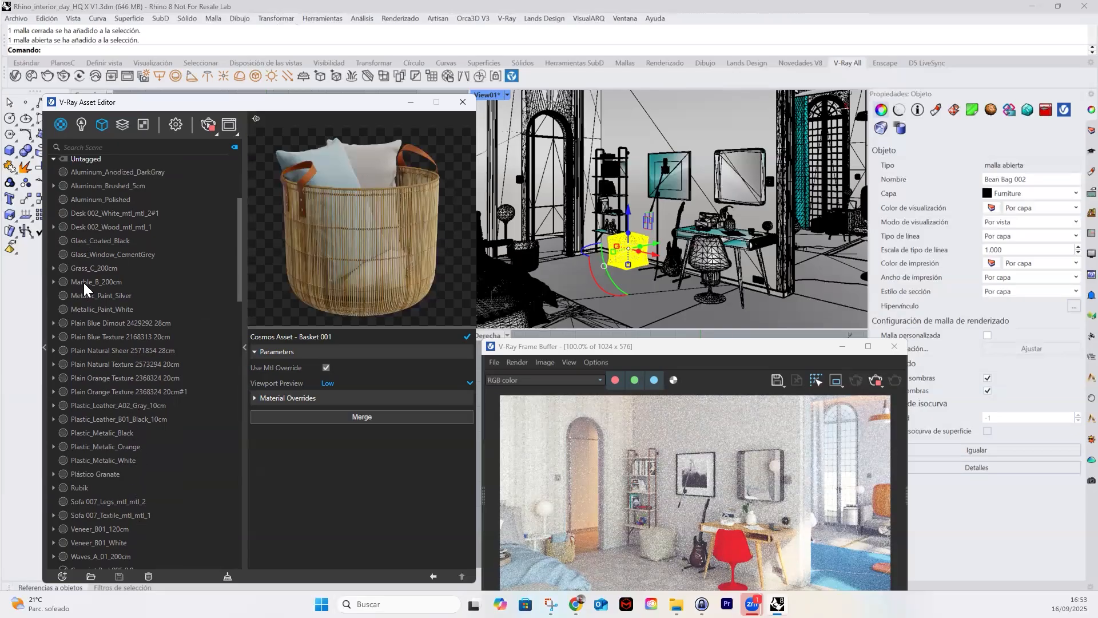
left_click(98, 378)
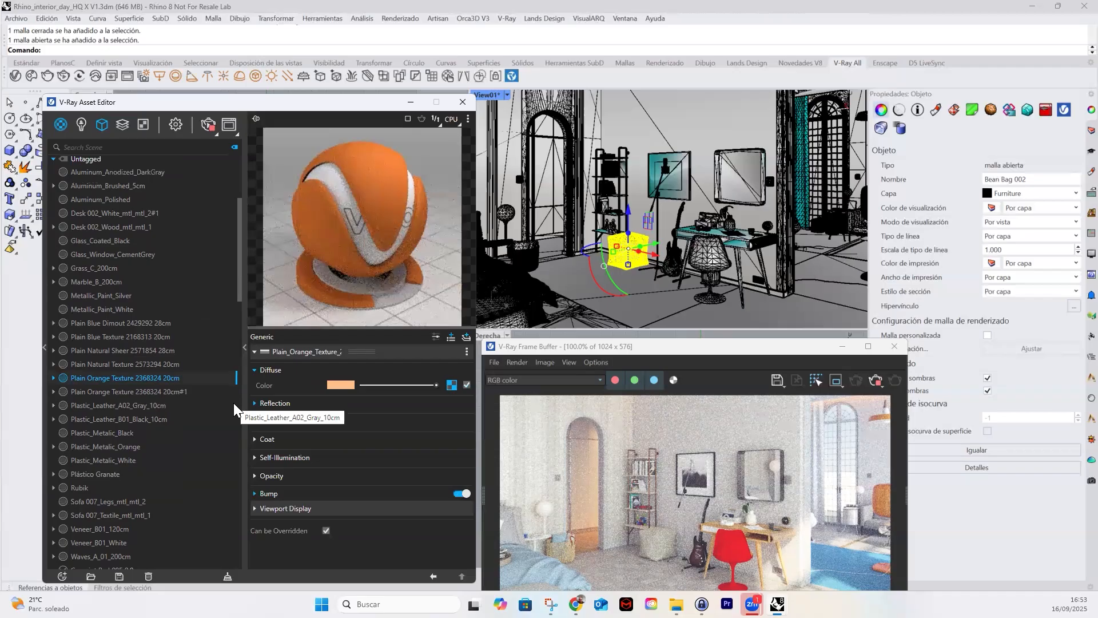
right_click(150, 382)
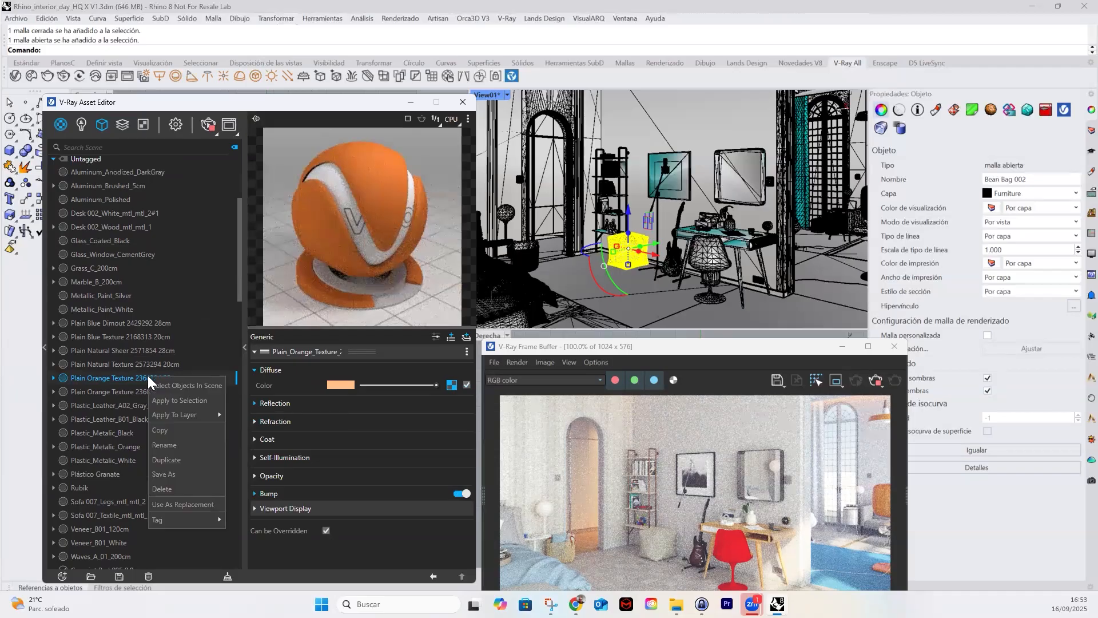
left_click(175, 401)
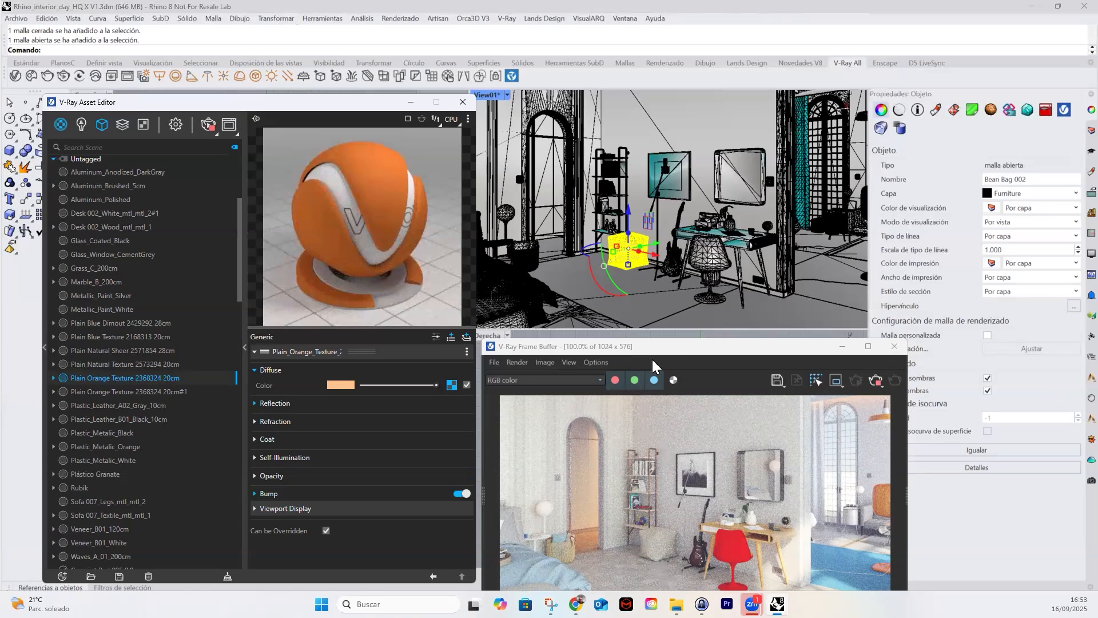
Collapse the Asset Editor's material settings and place the Frame Buffer window just below the View01 viewport
left_click(661, 345)
left_click_drag(661, 342, 655, 319)
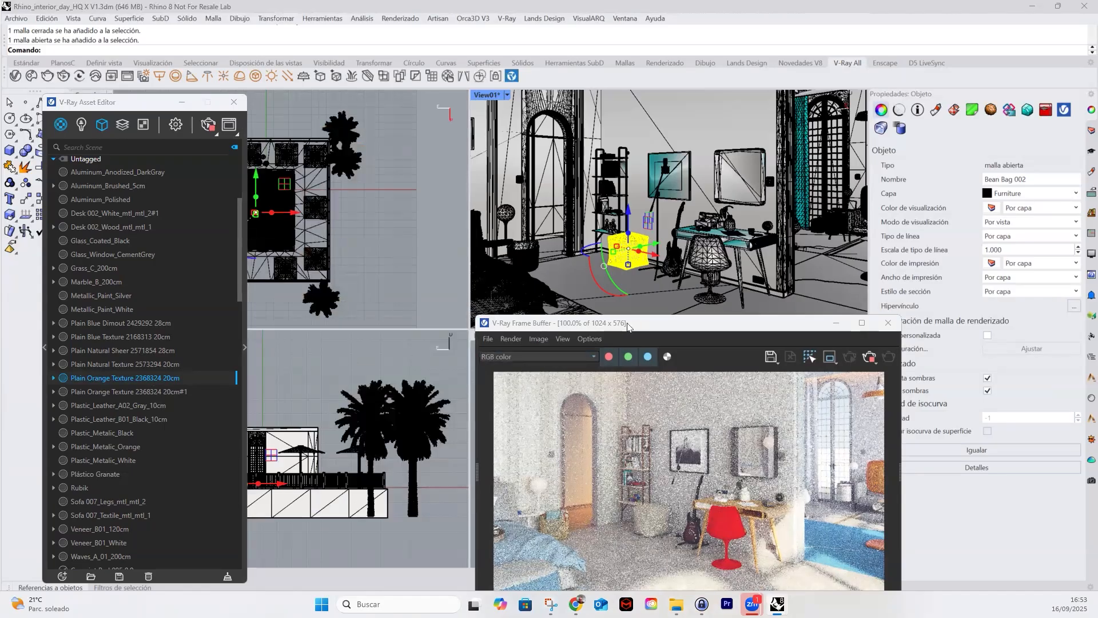
left_click_drag(605, 323, 575, 340)
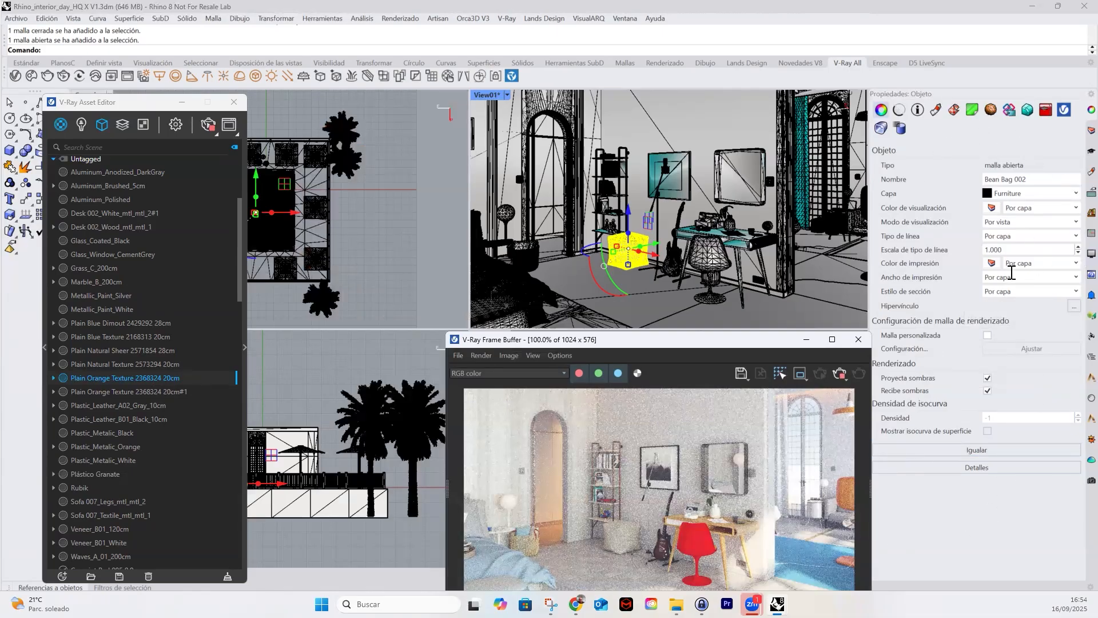
Deselect the bean bag, then set the sun's azimuth to about 148.6° and its altitude to about 15.1°
left_click(624, 19)
mouse_move(643, 34)
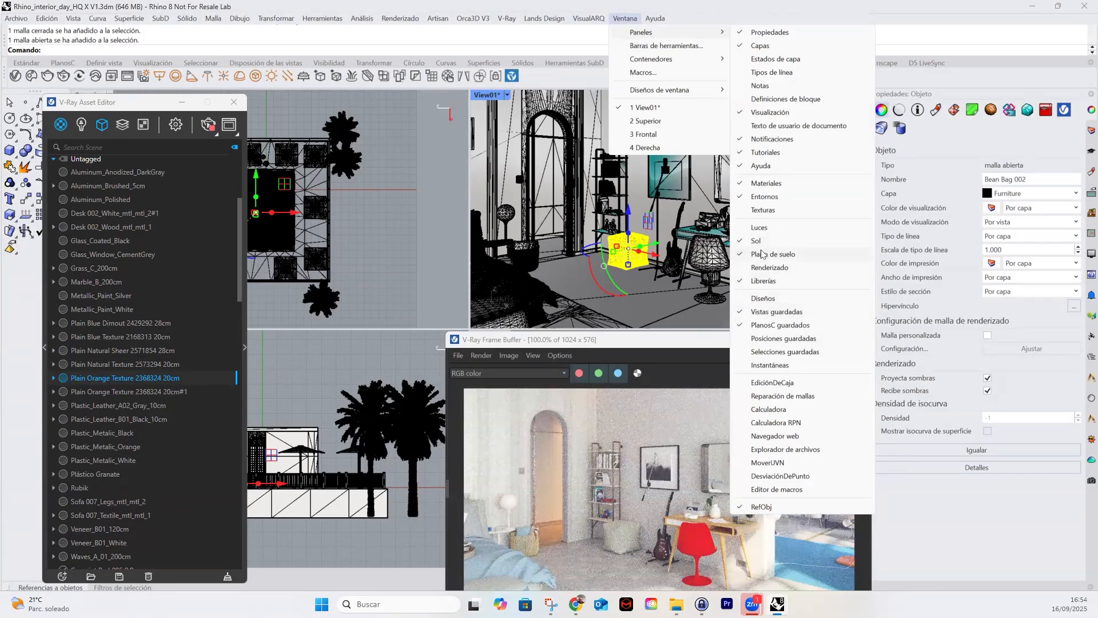
left_click(1081, 440)
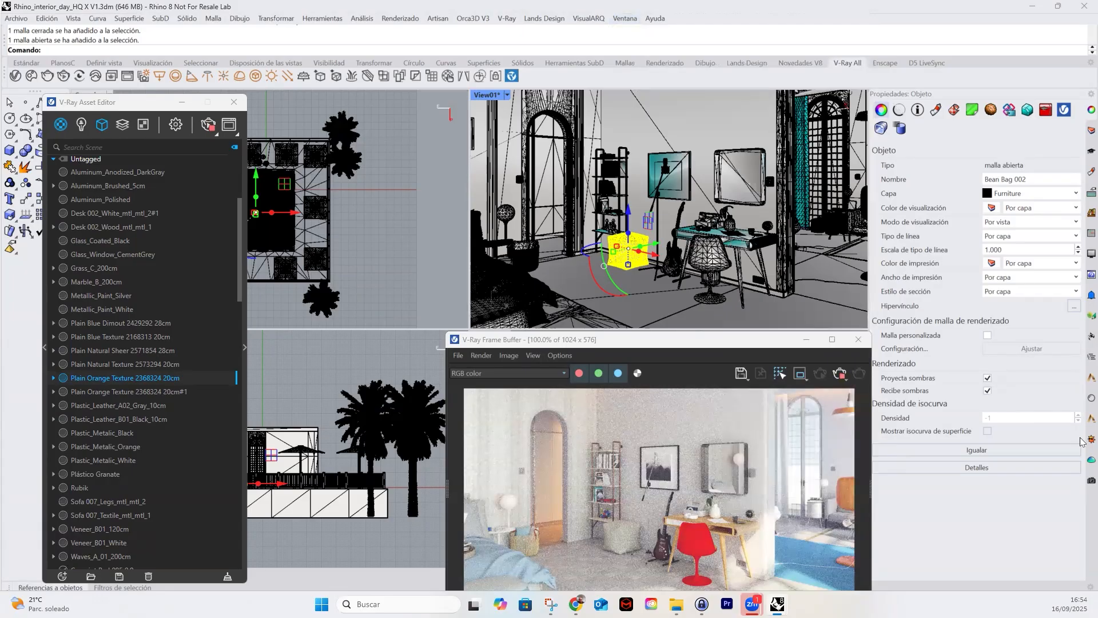
left_click(1082, 439)
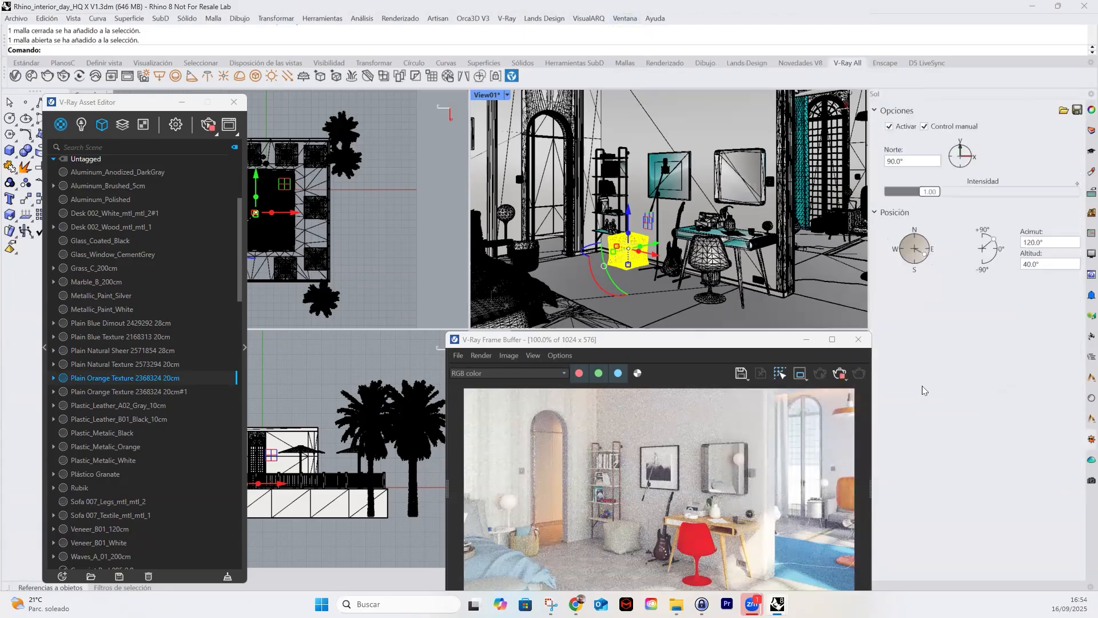
left_click(712, 340)
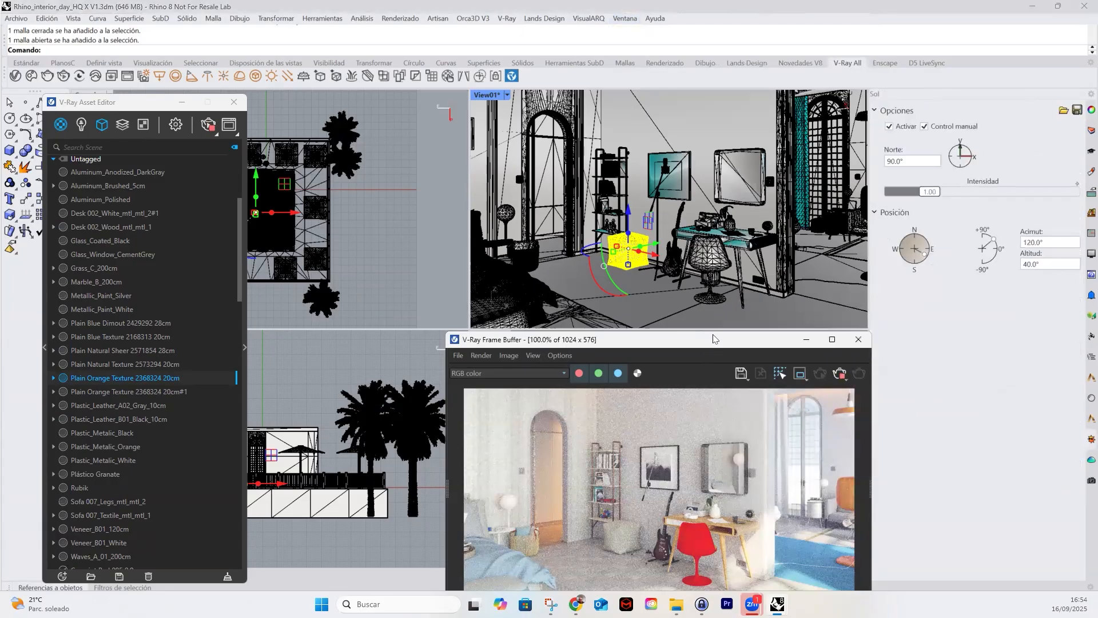
left_click_drag(712, 337, 704, 312)
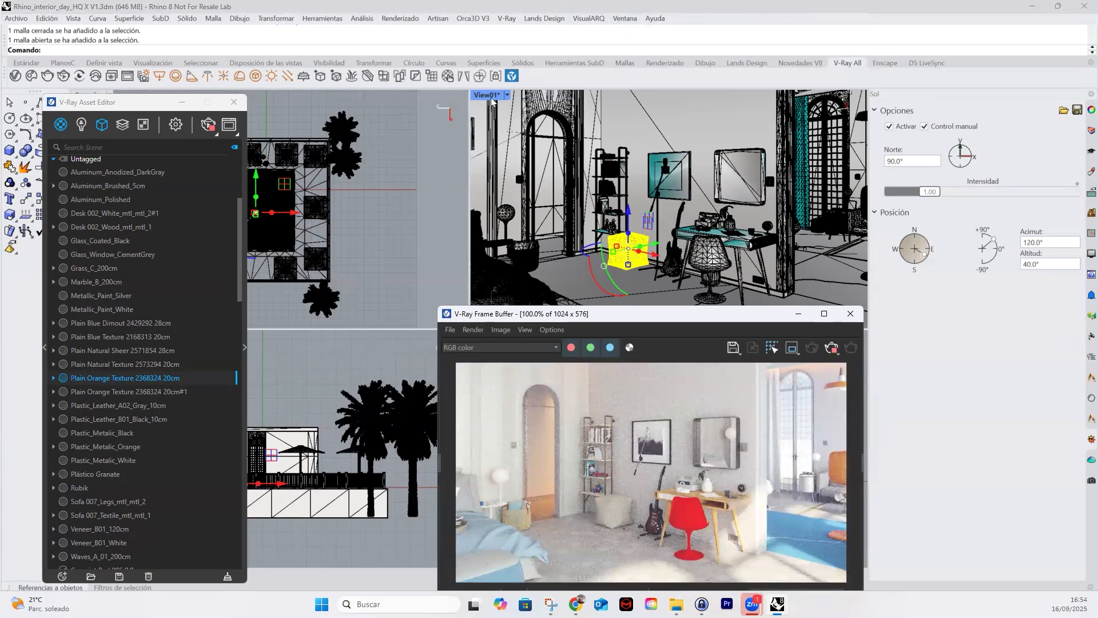
left_click(847, 286)
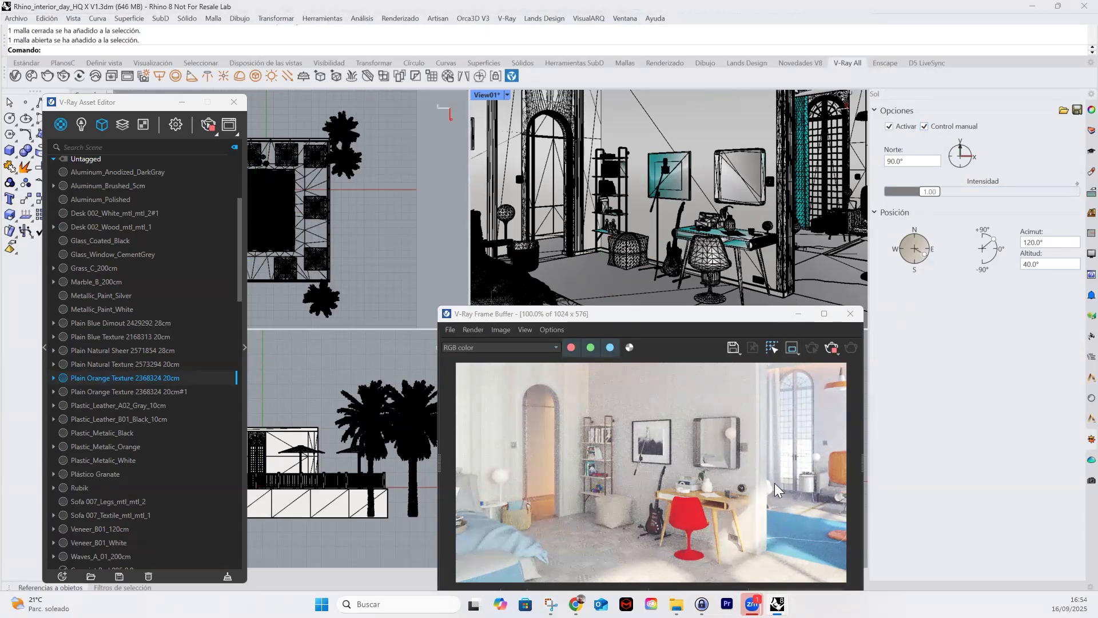
left_click_drag(925, 253, 921, 259)
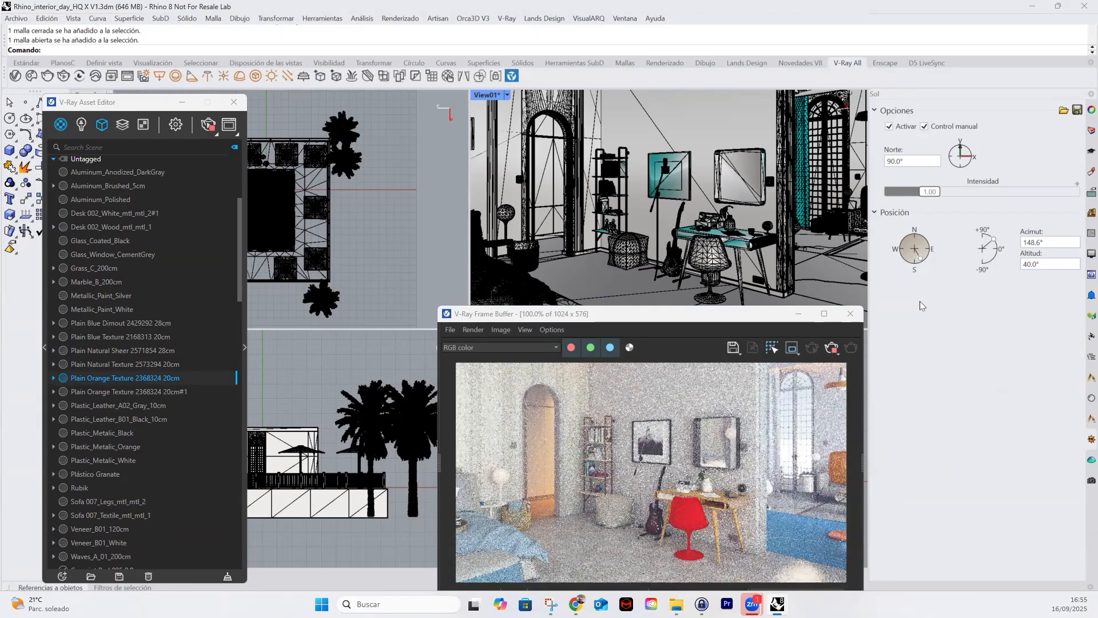
left_click_drag(992, 245, 1000, 250)
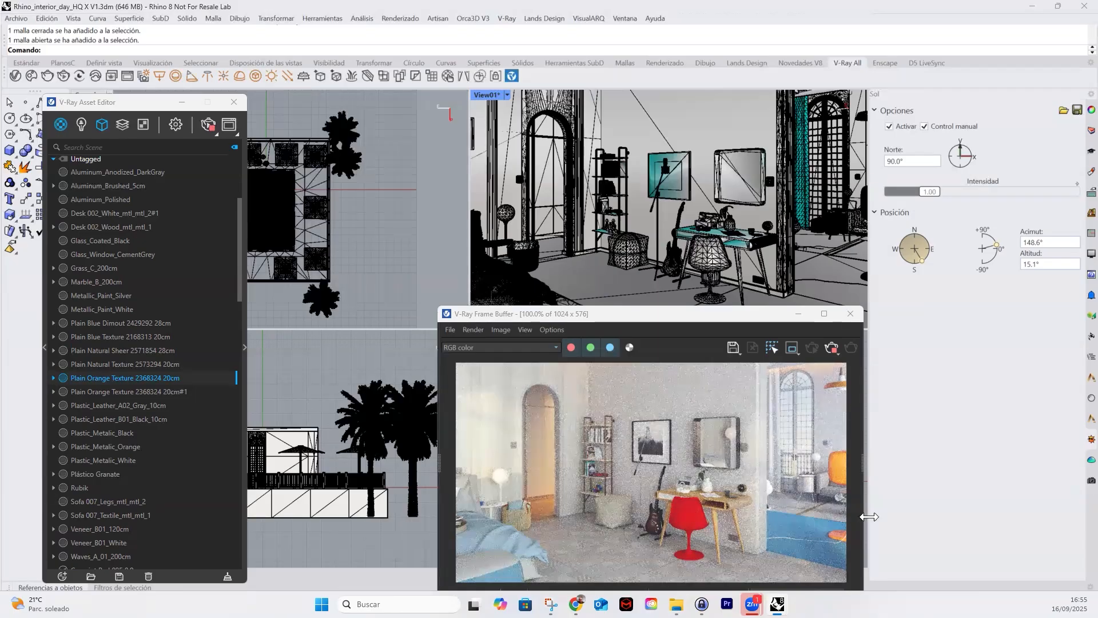
Restore the saved view View02 so the interactive render uses that camera
left_click(1081, 482)
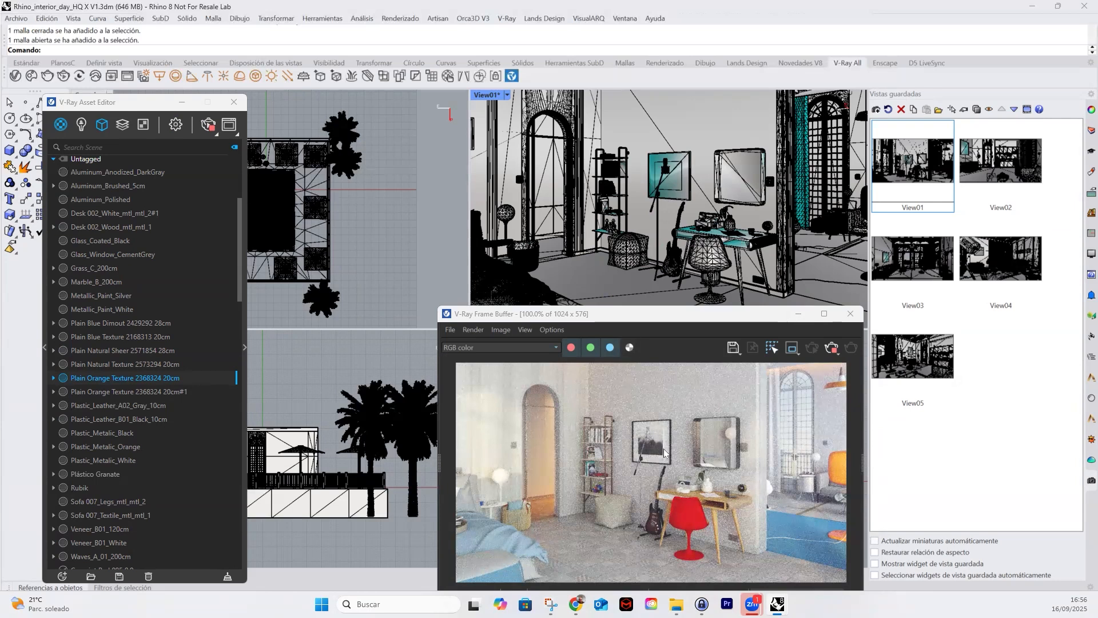
double_click(1004, 164)
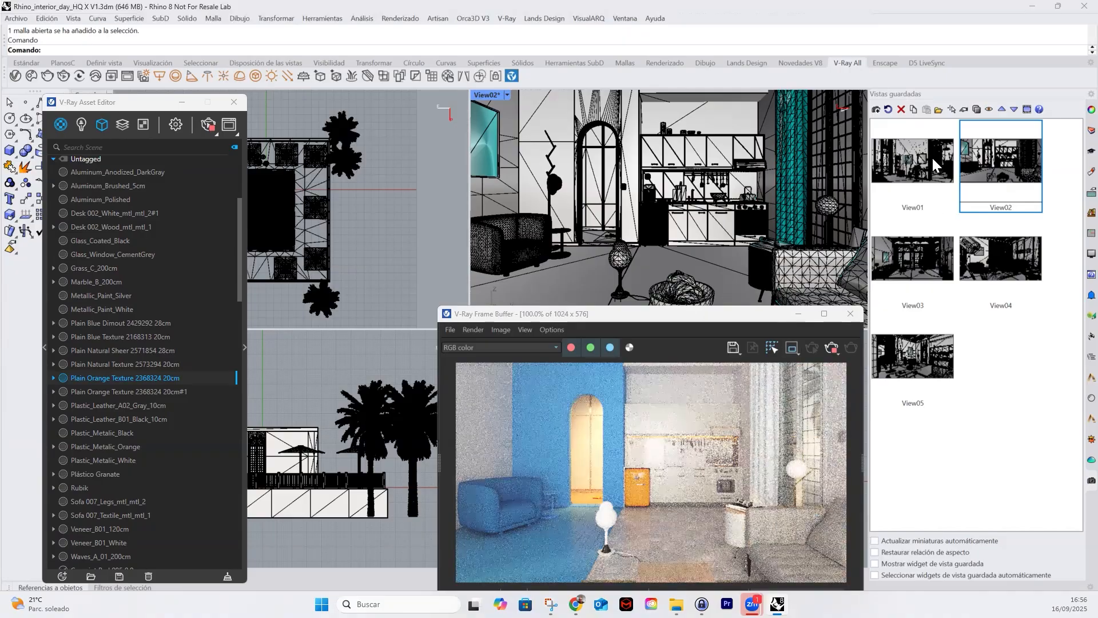
Restore the saved view View05, followed by View04, in the perspective viewport
left_click(917, 349)
double_click(917, 349)
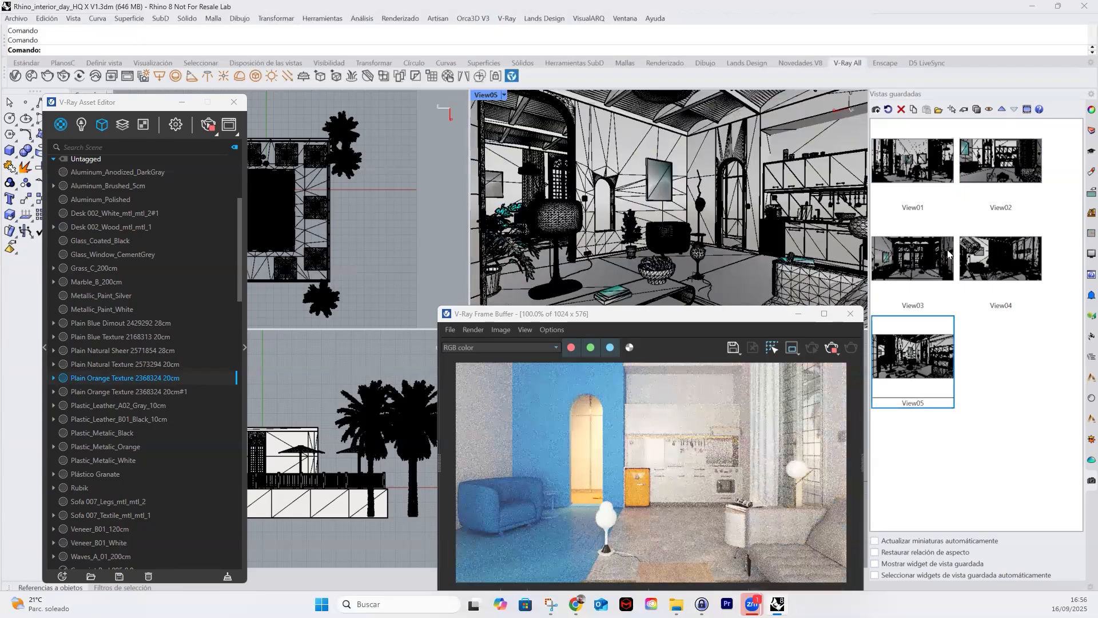
double_click(1008, 260)
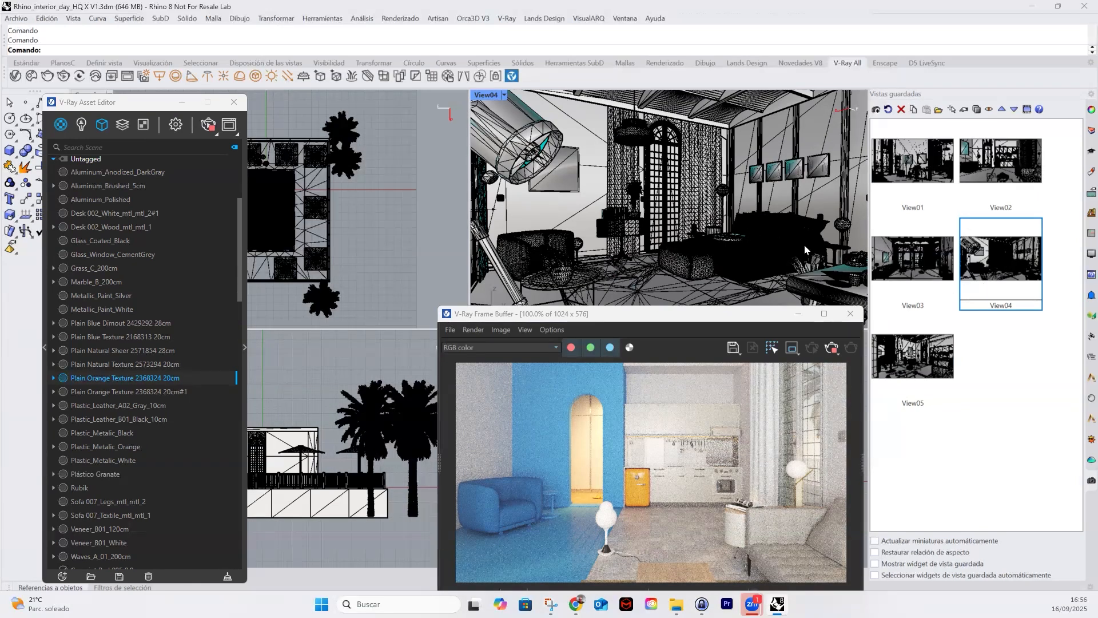
Frame the bedside table lamp in close-up, select it and expand its Lamp Table 025 asset settings
right_click_drag(781, 222, 839, 250)
right_click_drag(758, 255, 767, 265)
scroll(850, 251, "up", 6)
scroll(767, 257, "up", 3)
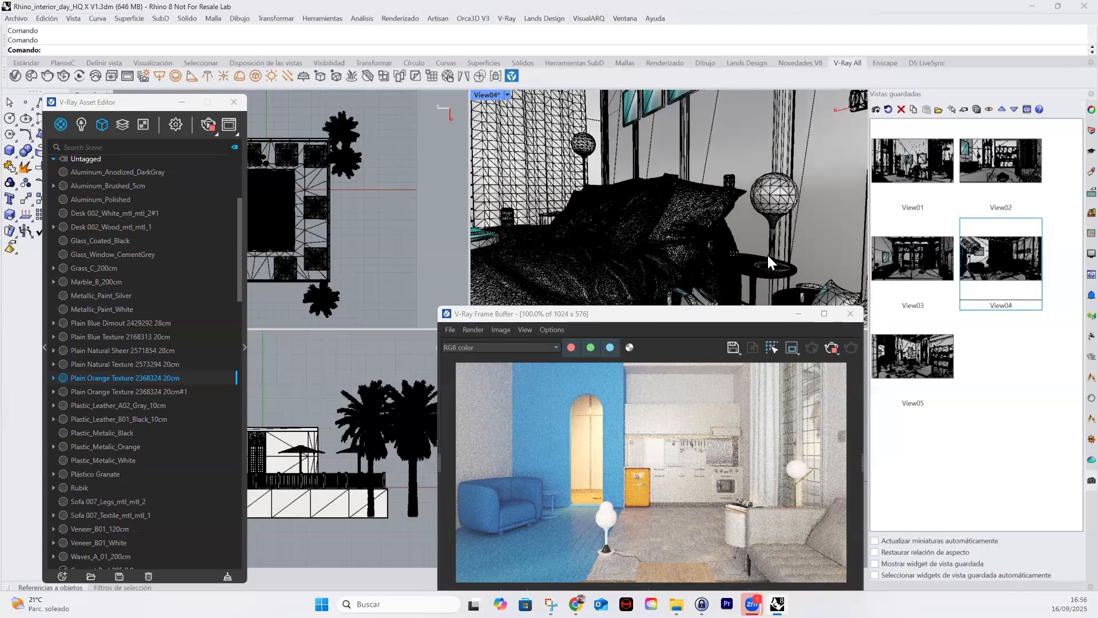
scroll(768, 256, "up", 3)
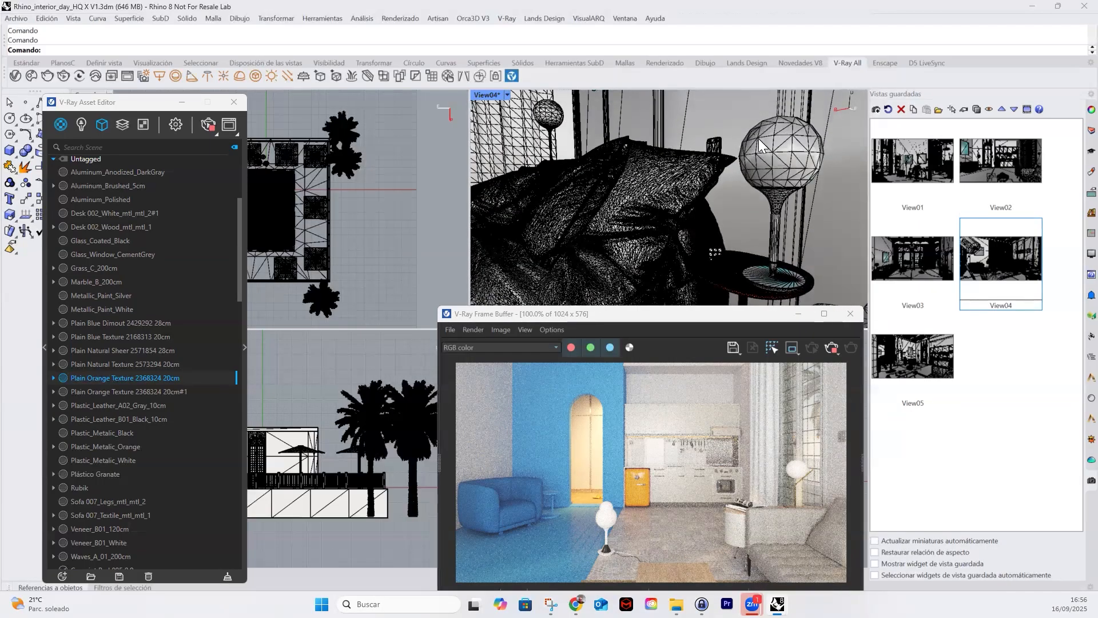
left_click(781, 164)
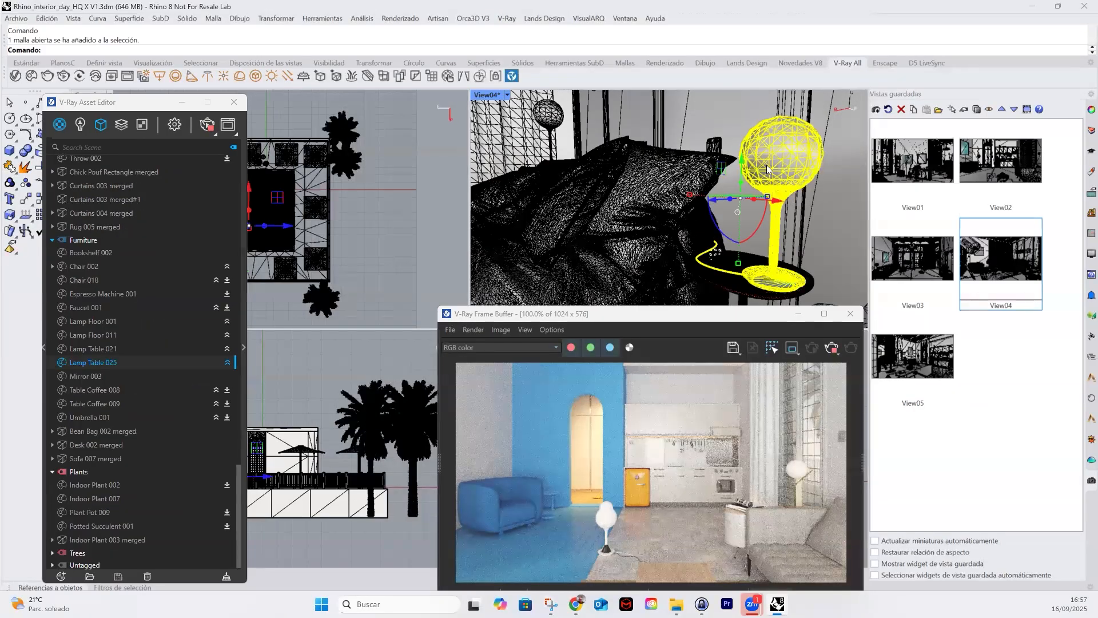
left_click(245, 346)
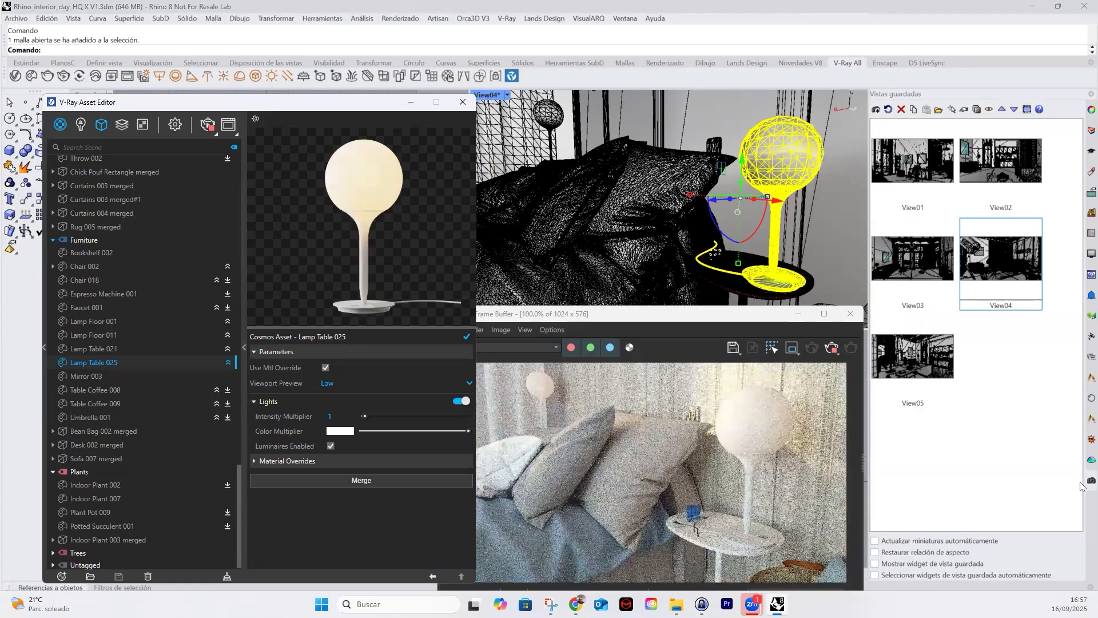
Save the current lamp close-up as a named view called "Vista Lampara"
left_click(875, 109)
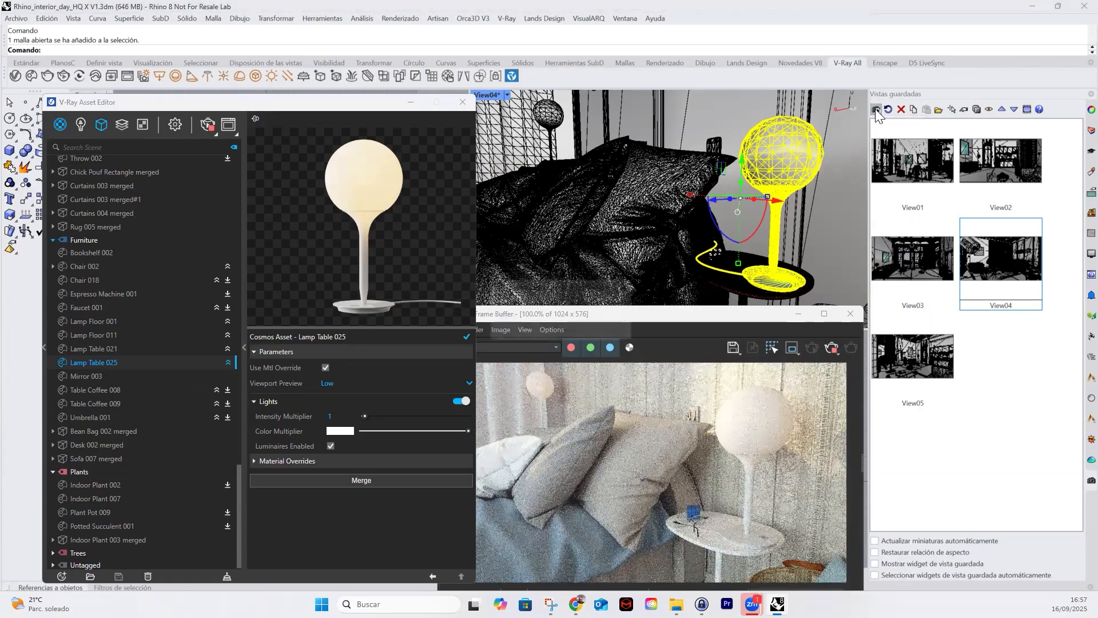
type("V")
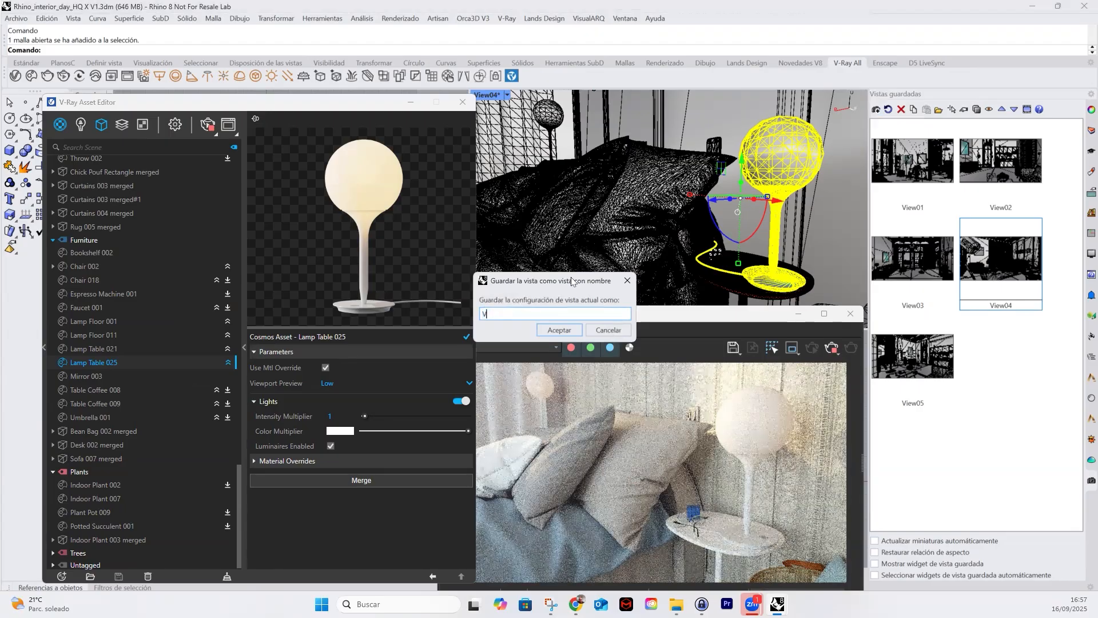
type("ista Lampara")
left_click(556, 329)
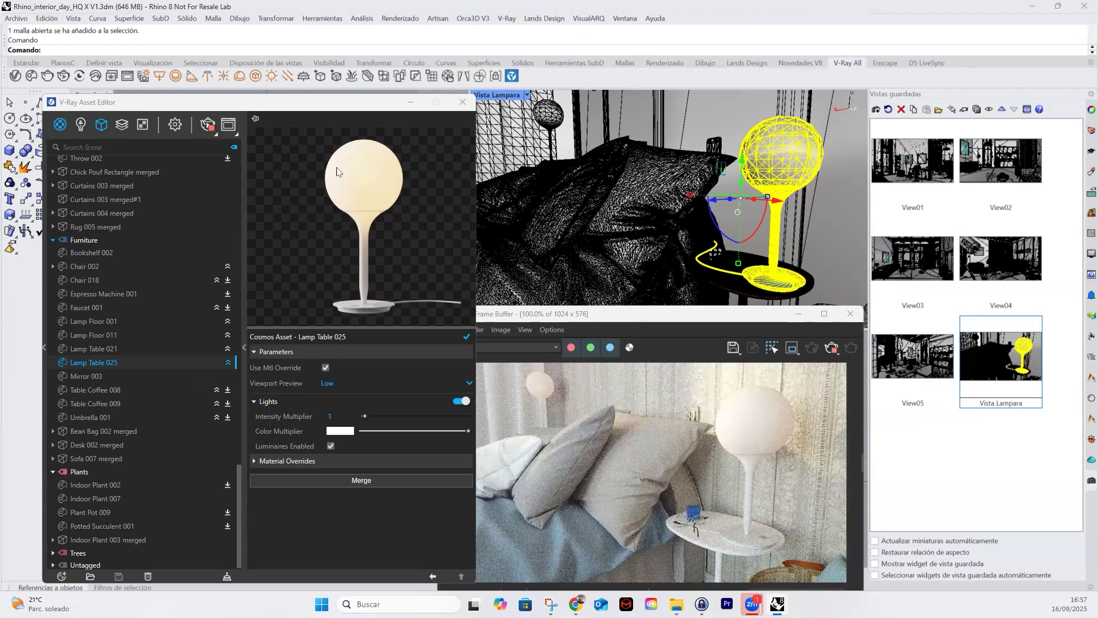
Set the light intensity multiplier of Lamp Table 025 to 10 and expand its material overrides
left_click(366, 167)
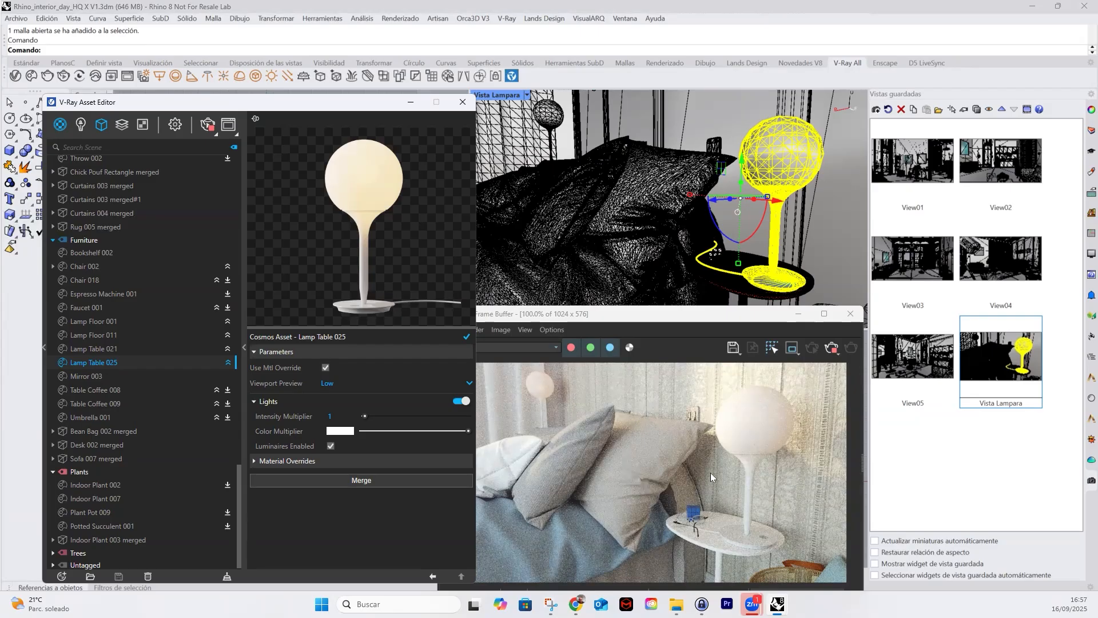
left_click(330, 417)
type("10")
key("Return")
left_click(257, 460)
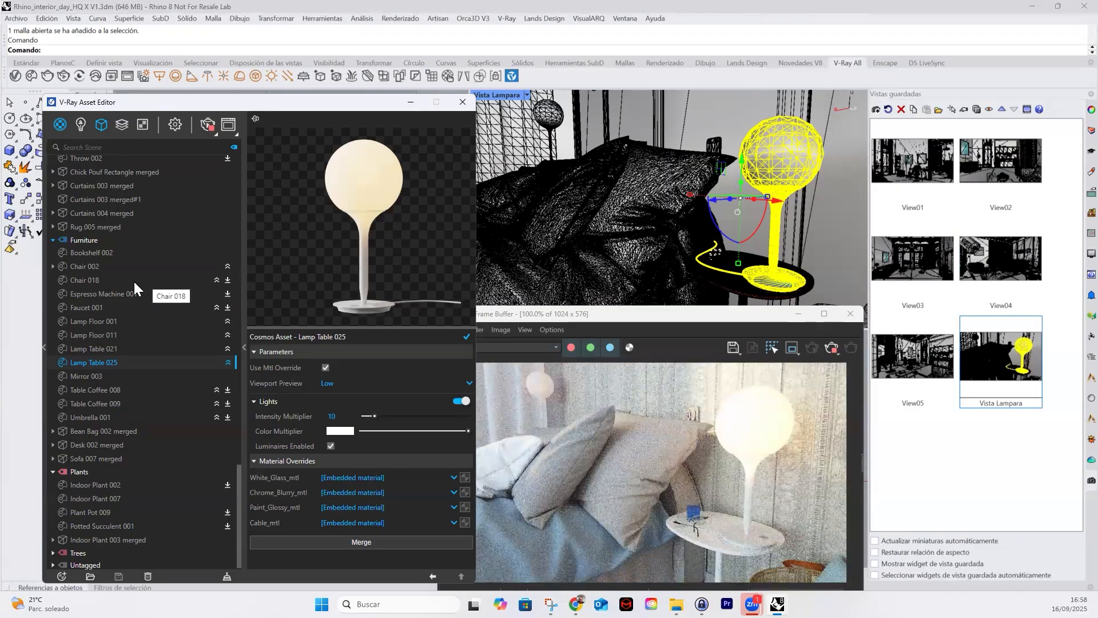
Look through the scene's asset list and examine the settings of the Grass_C_200cm material
scroll(112, 290, "up", 4)
scroll(112, 290, "up", 10)
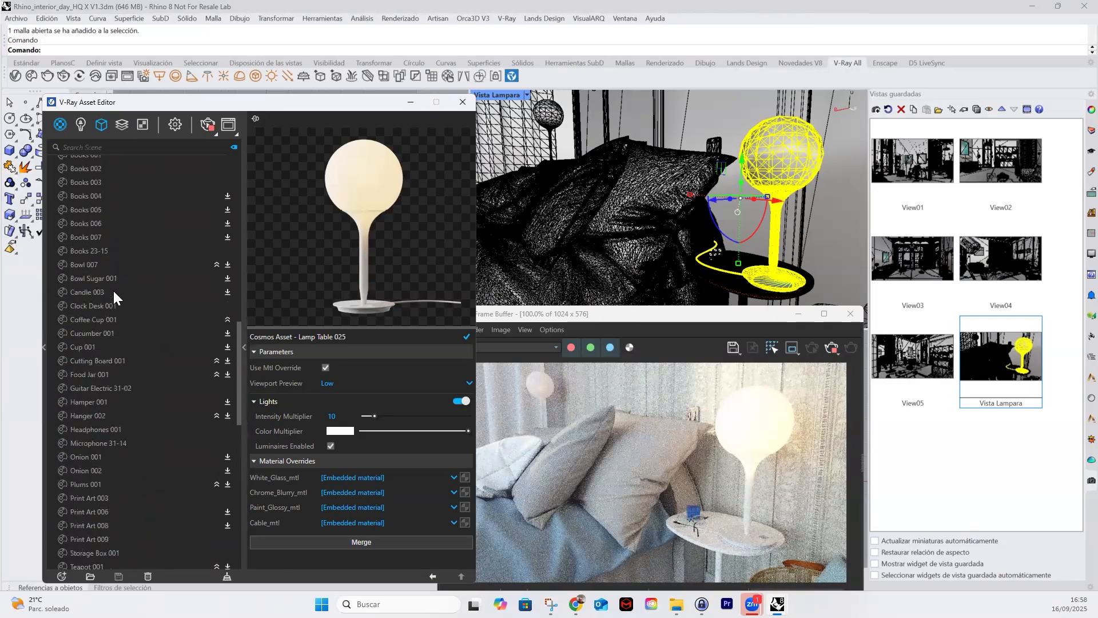
scroll(112, 289, "down", 3)
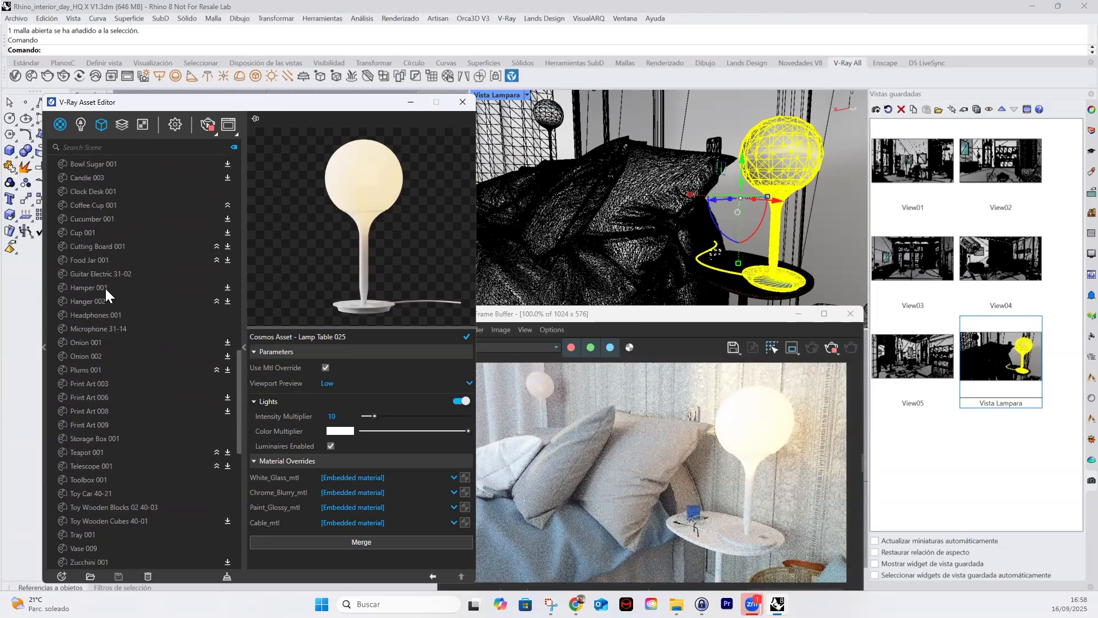
scroll(119, 272, "up", 7)
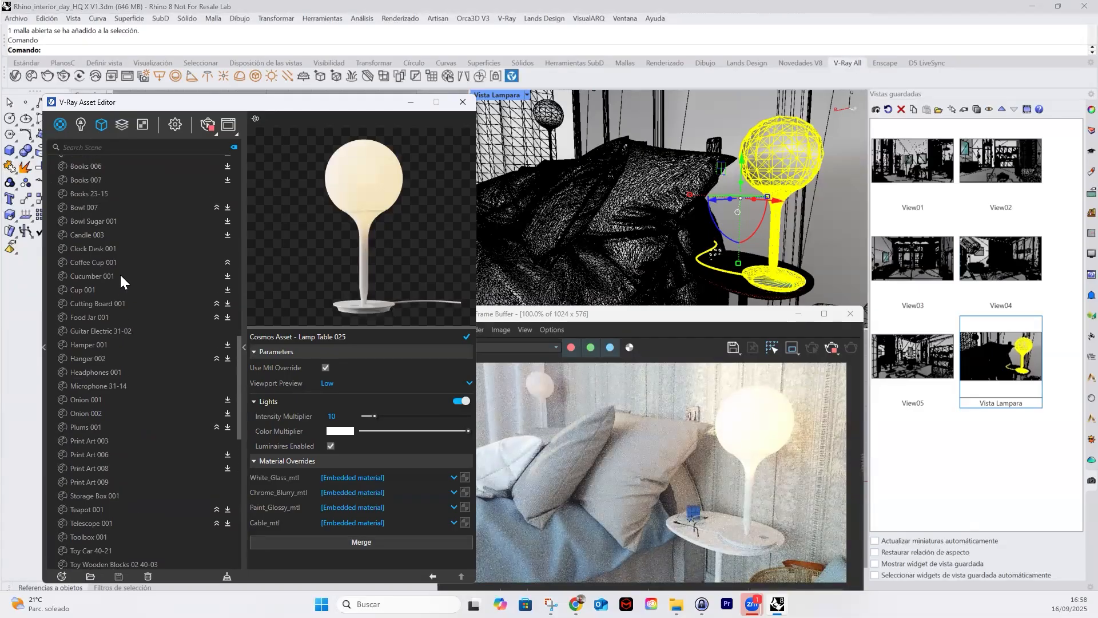
scroll(120, 274, "up", 8)
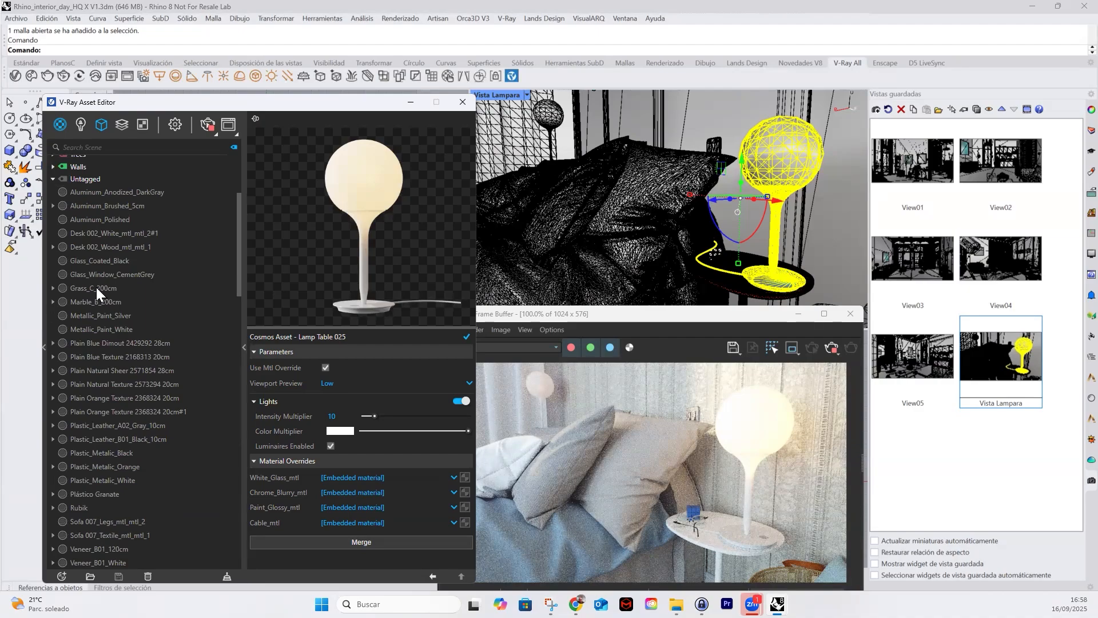
left_click(96, 288)
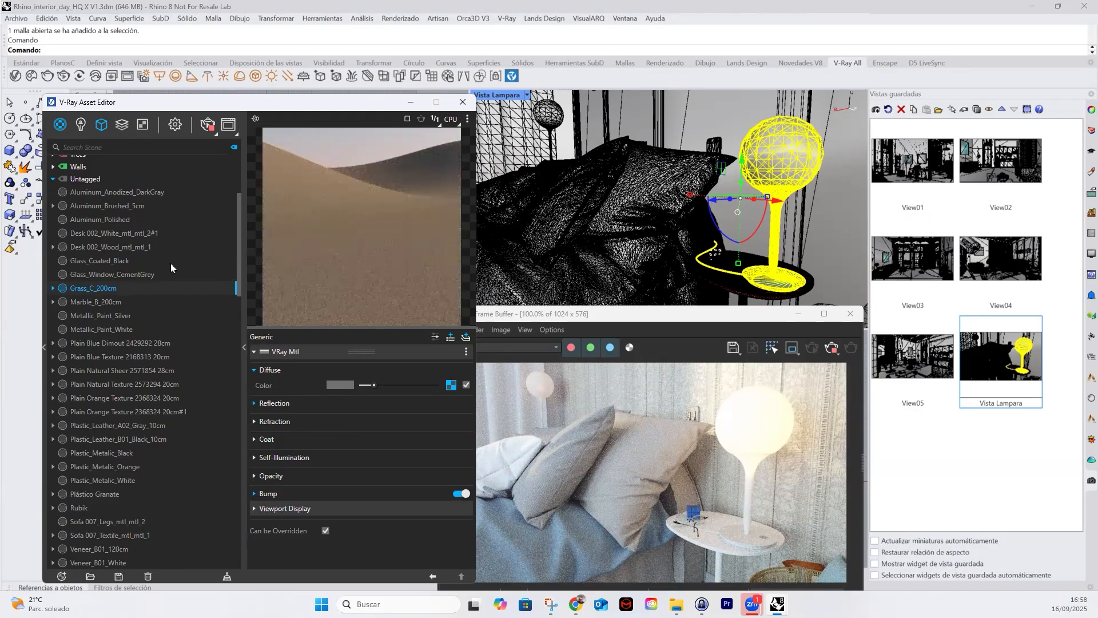
scroll(186, 277, "down", 15)
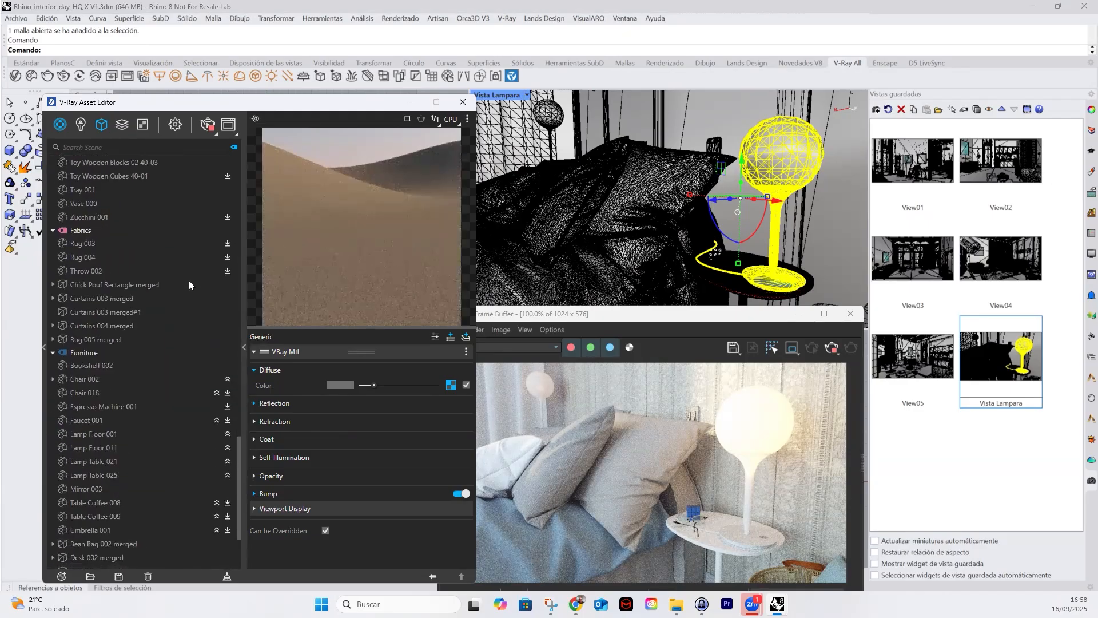
scroll(189, 280, "down", 4)
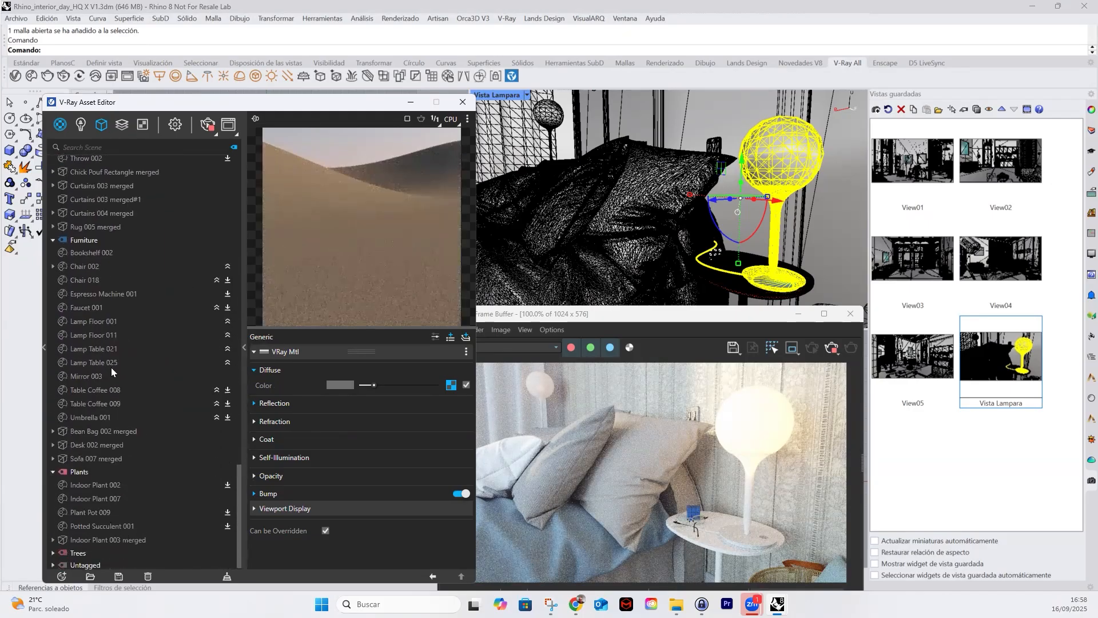
Override the White_Glass_mtl material of Lamp Table 025 with Grass_C_200cm
left_click(110, 362)
left_click(351, 477)
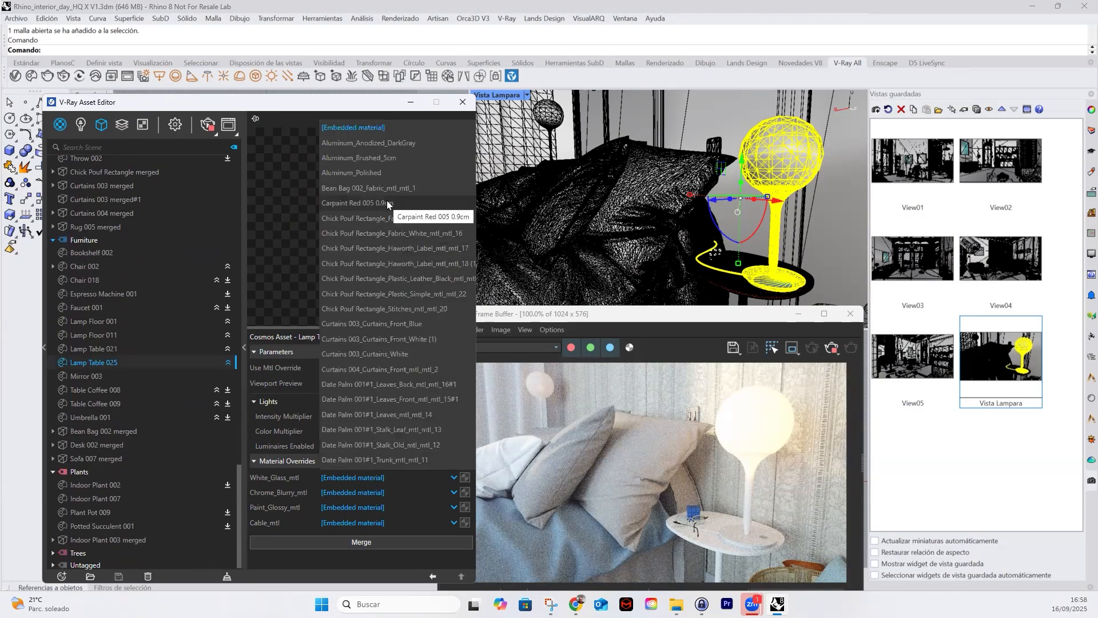
scroll(395, 226, "down", 6)
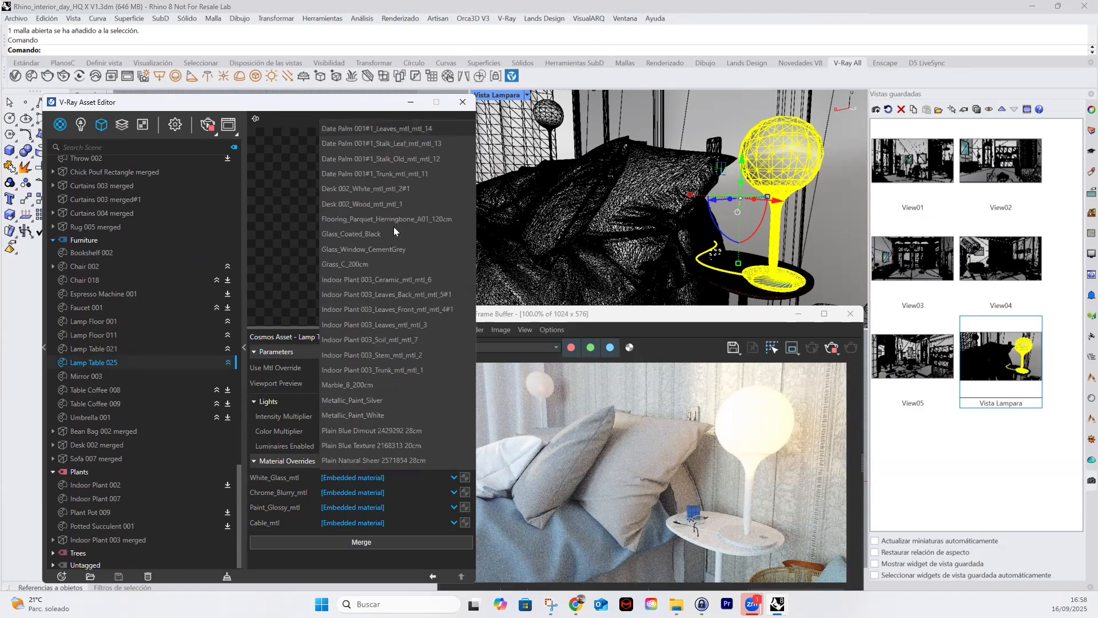
left_click(357, 265)
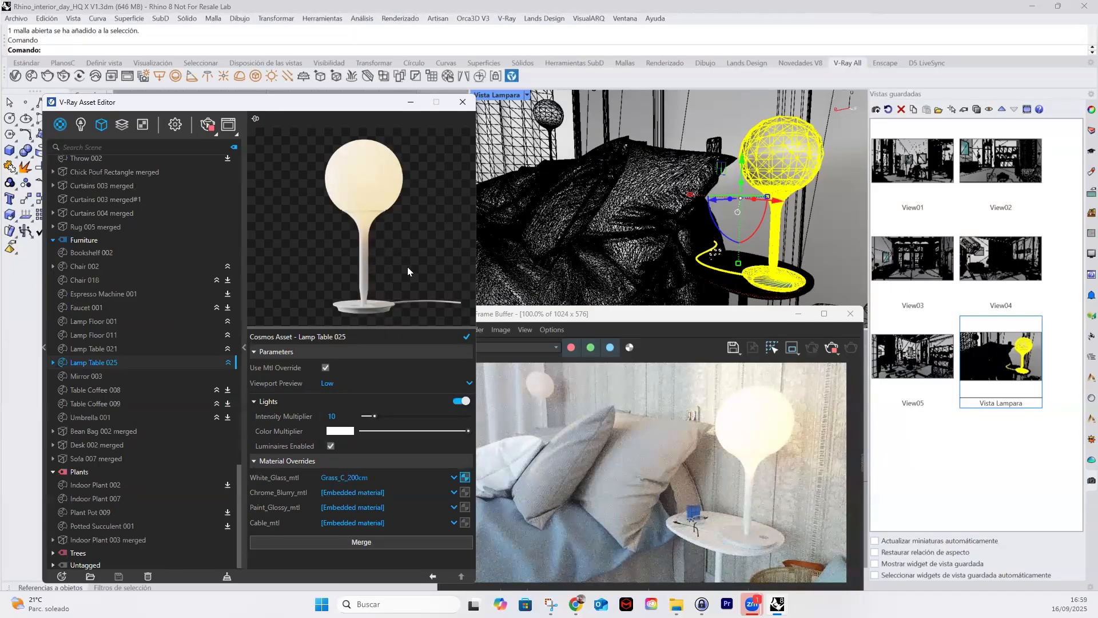
Override the lamp's Cable_mtl material with Plain Blue Dimout 2429292 28cm
left_click(352, 523)
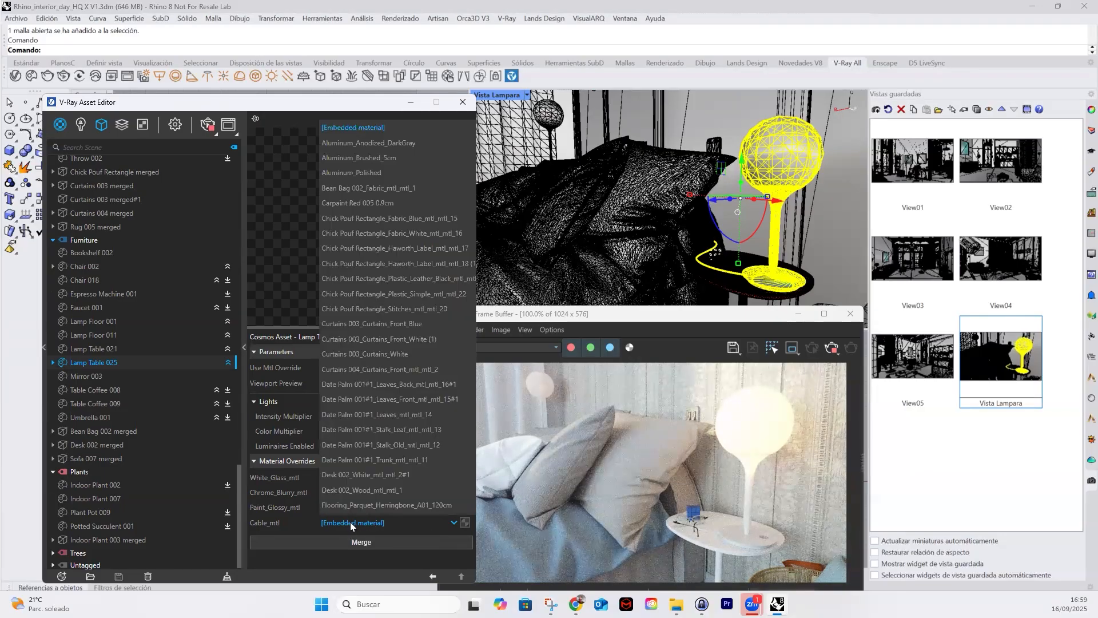
scroll(389, 359, "down", 1)
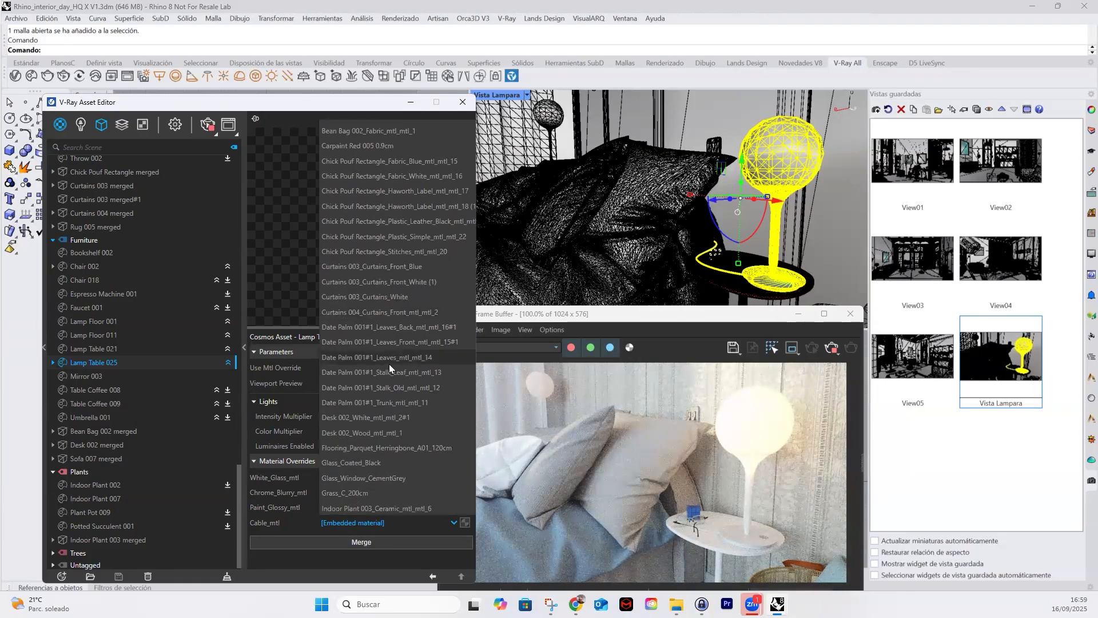
scroll(390, 366, "down", 5)
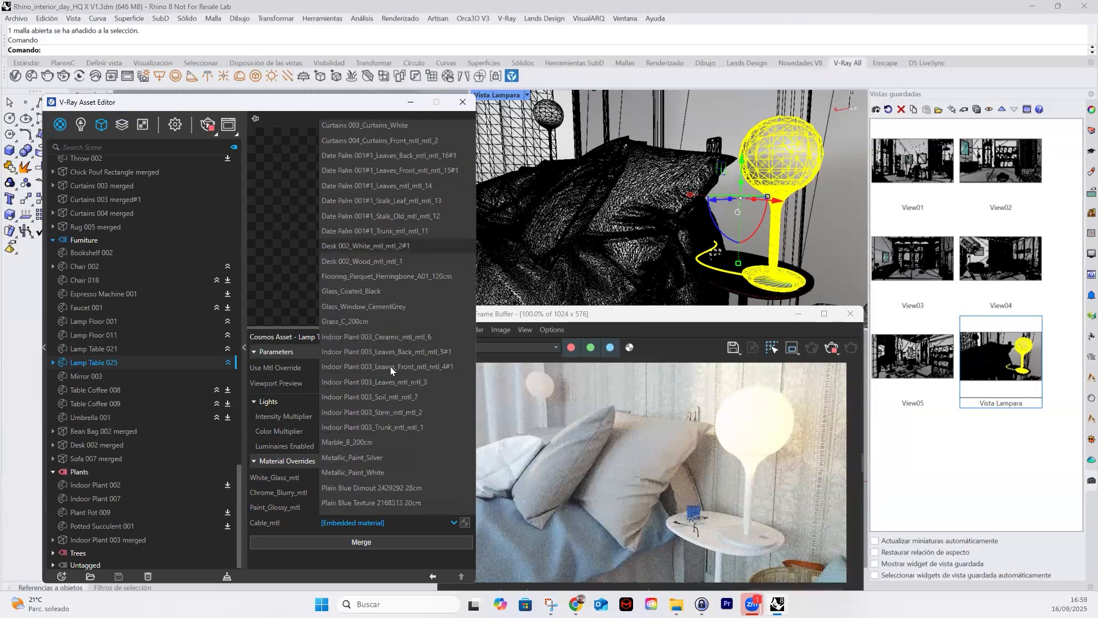
scroll(390, 367, "down", 2)
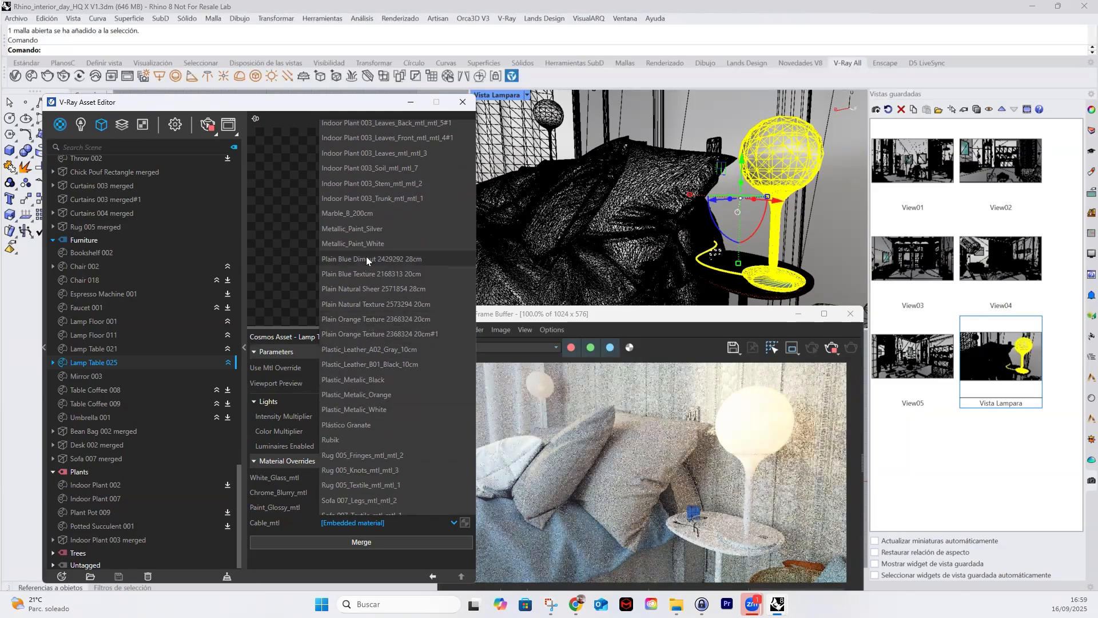
left_click(350, 259)
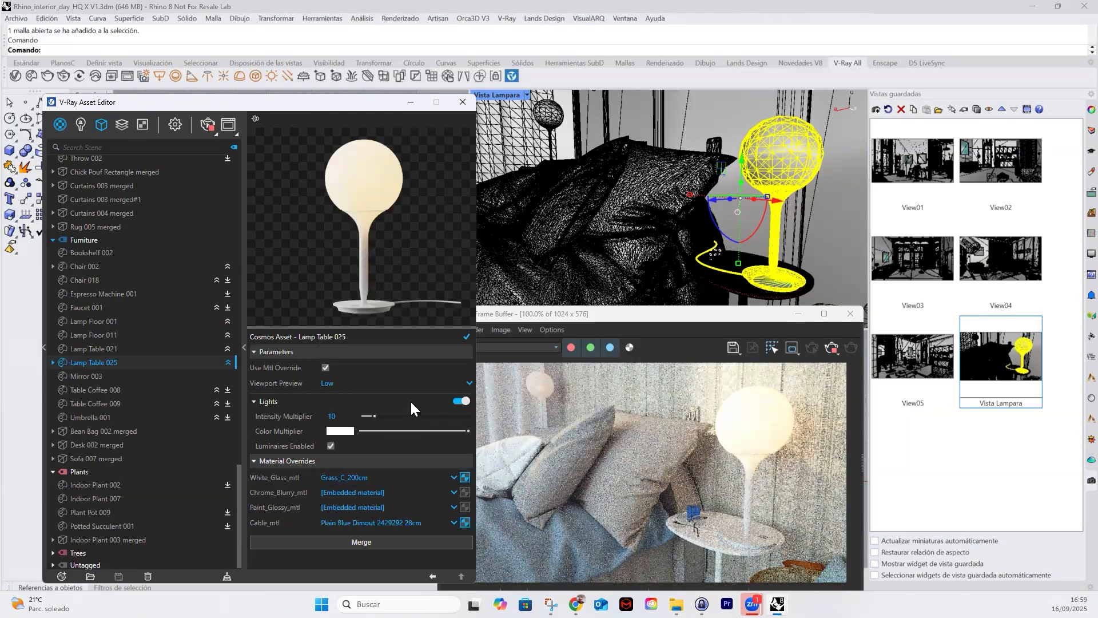
Override the lamp's Paint_Glossy_mtl with Metallic_Paint_Silver and its Chrome_Blurry_mtl with Aluminum_Polished
left_click(340, 507)
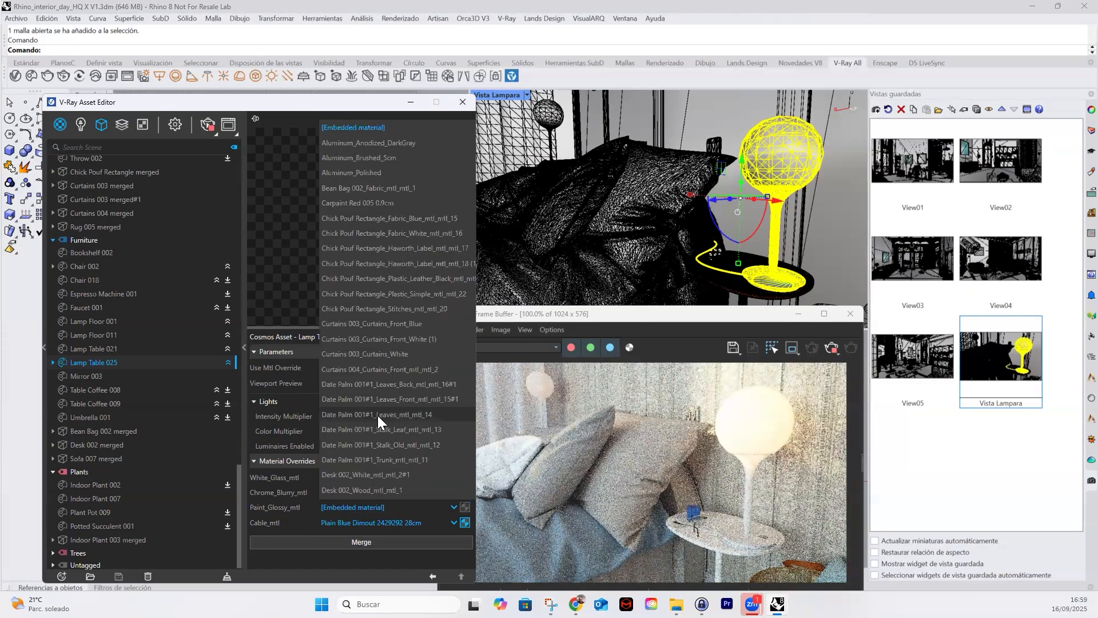
scroll(376, 419, "down", 6)
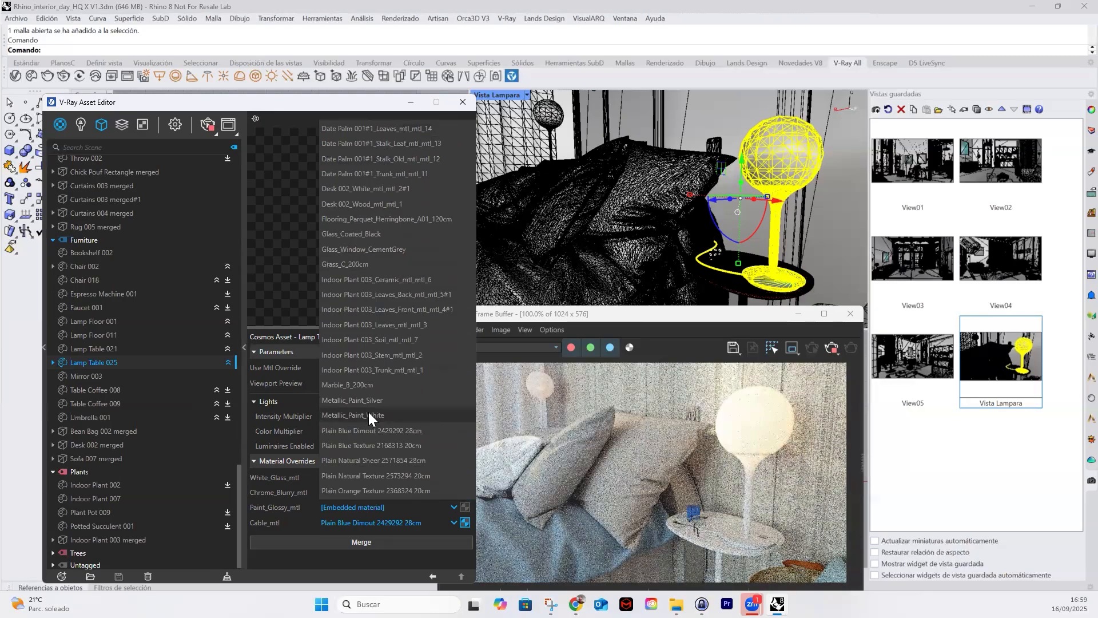
left_click(342, 399)
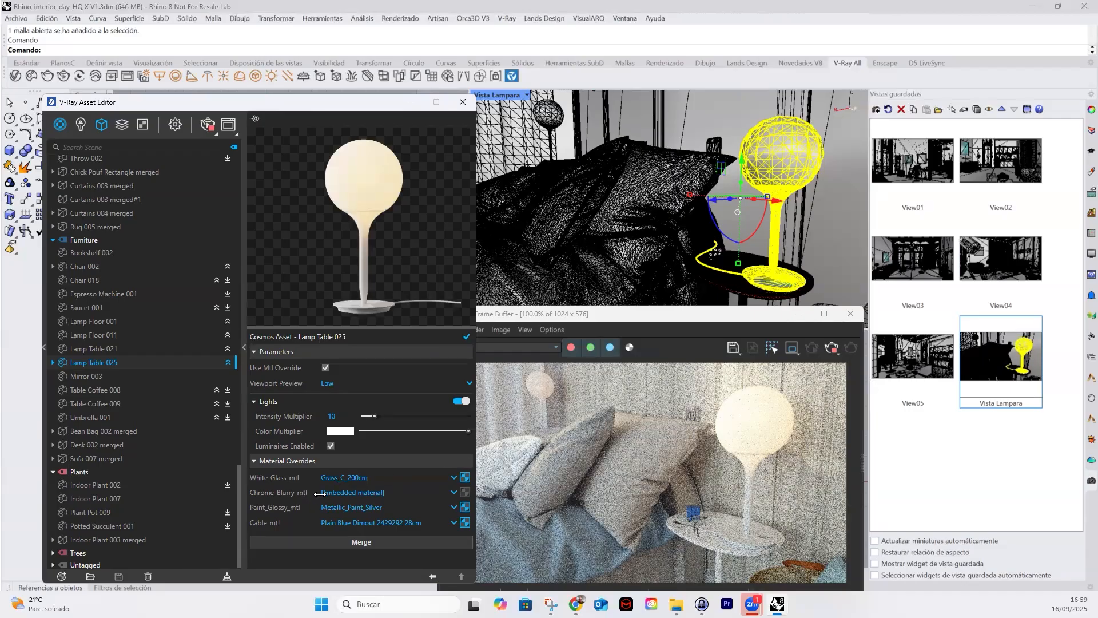
left_click(350, 492)
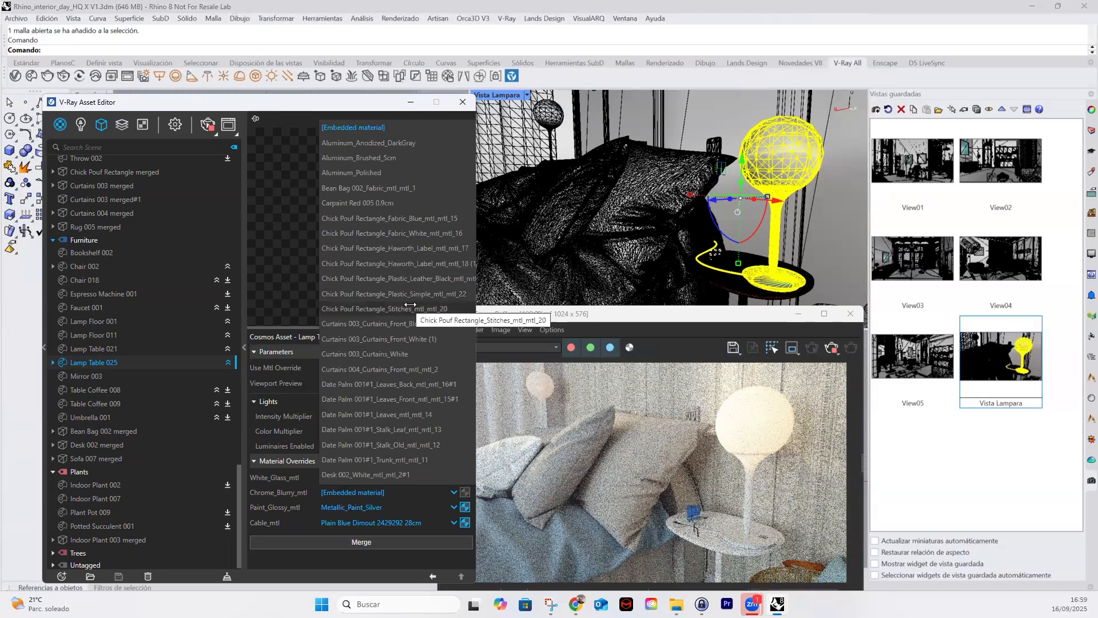
left_click(366, 172)
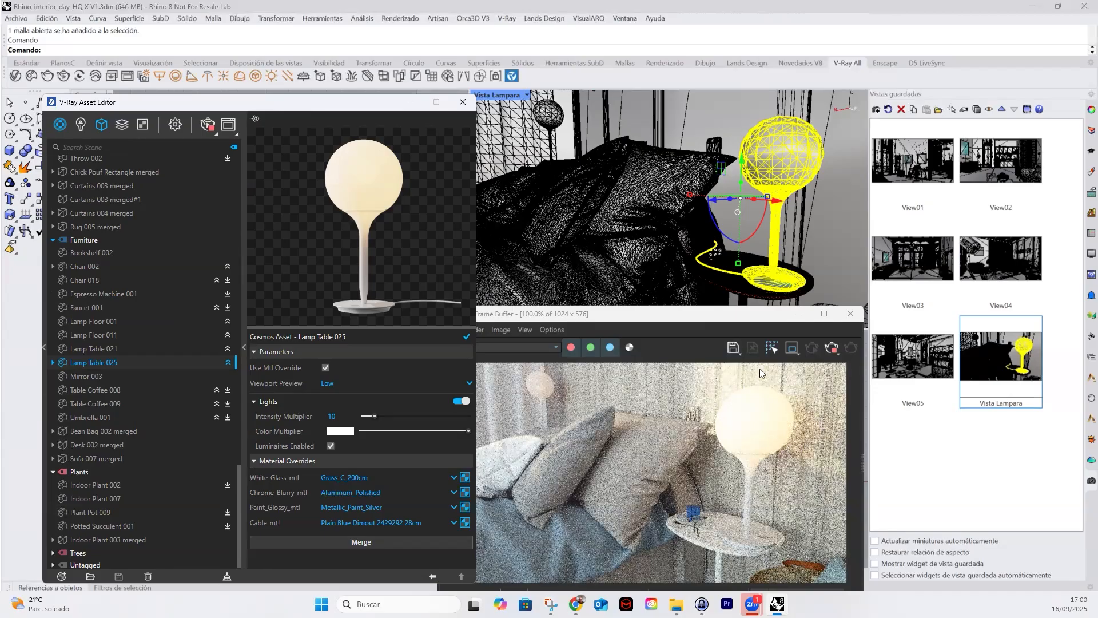
Bring the Frame Buffer window to the front, move it slightly higher and expand its layer and correction controls
left_click(660, 317)
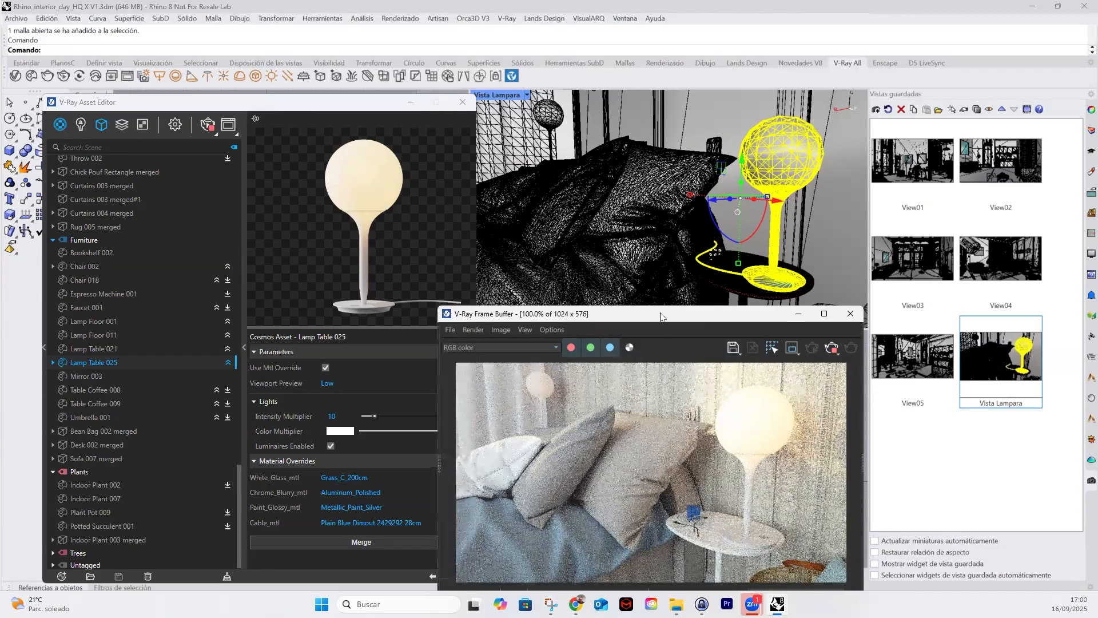
left_click_drag(661, 316, 663, 254)
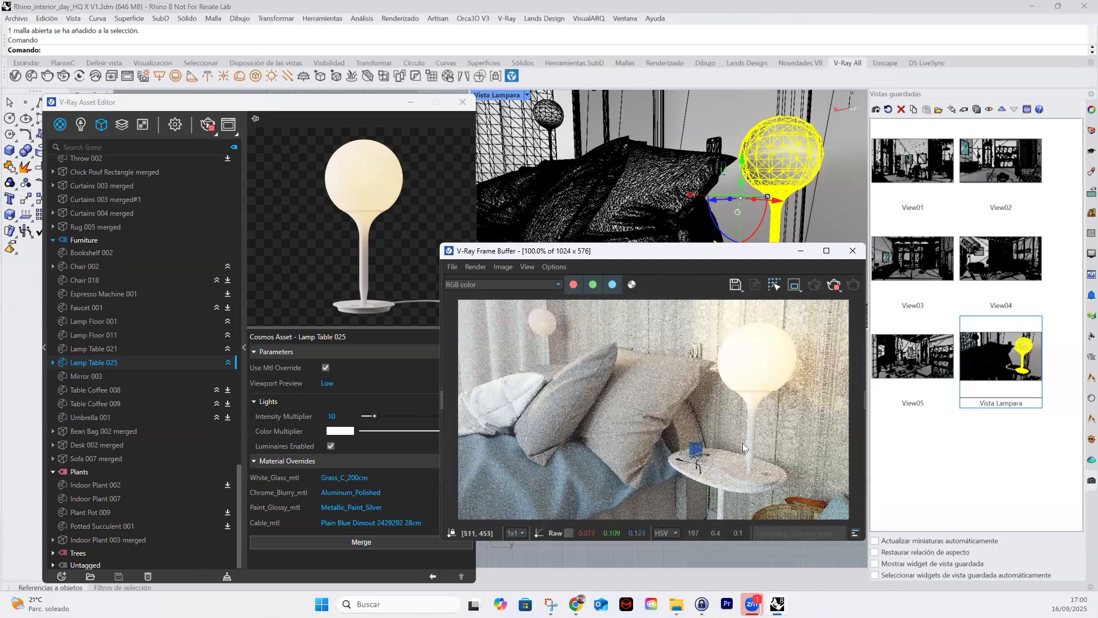
left_click_drag(638, 257, 637, 276)
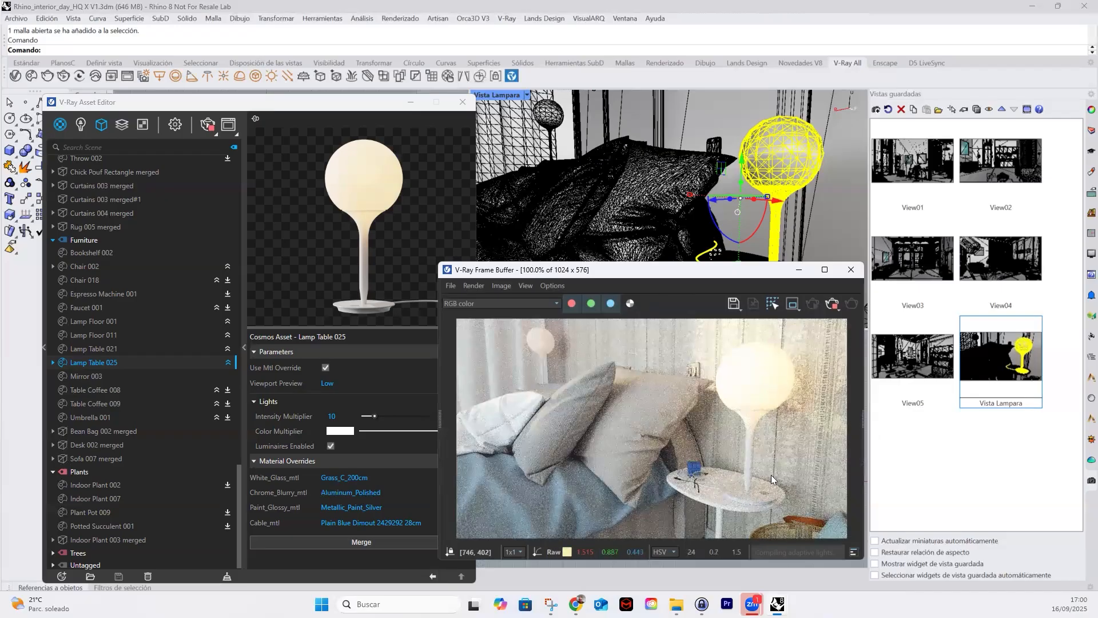
double_click(864, 421)
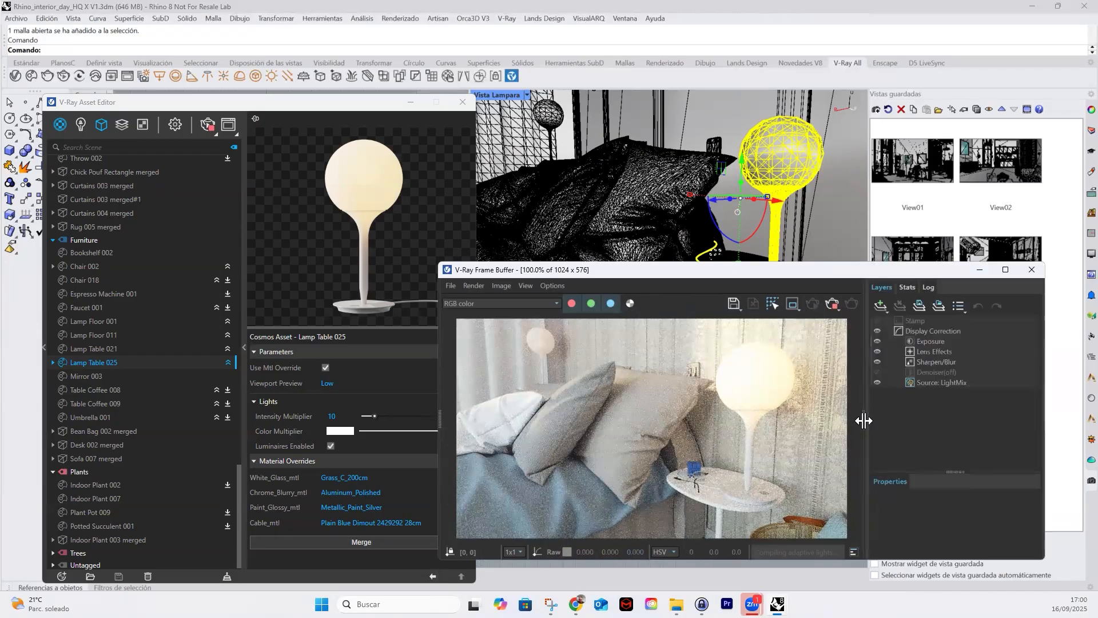
Show the Source: LightMix light list at full window height and switch the Lamp Table 025 light off and back on
left_click(931, 382)
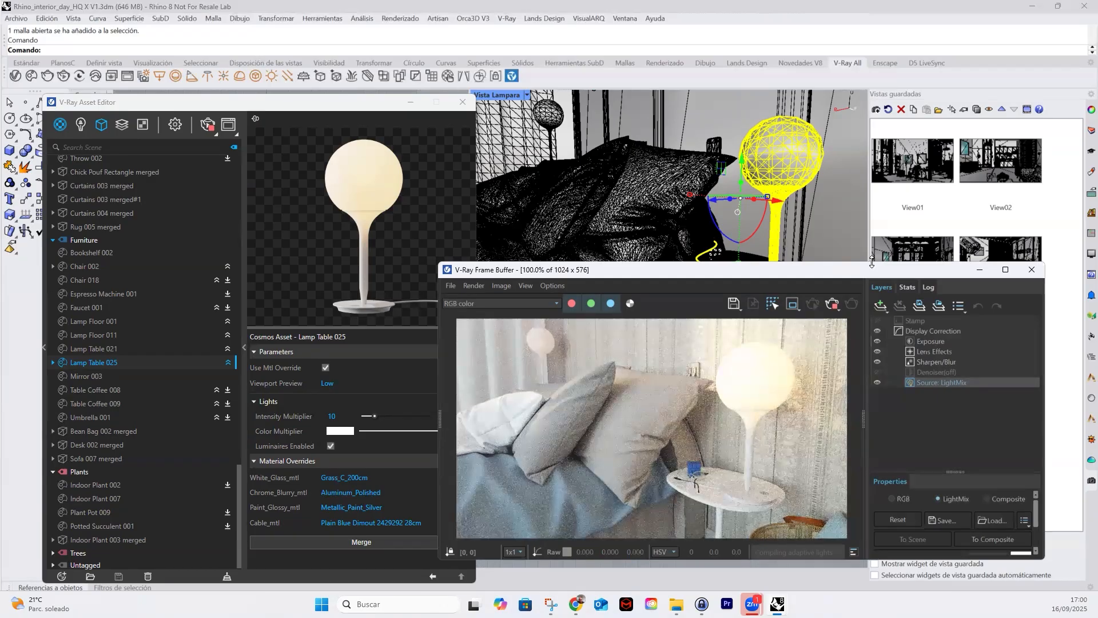
double_click(871, 262)
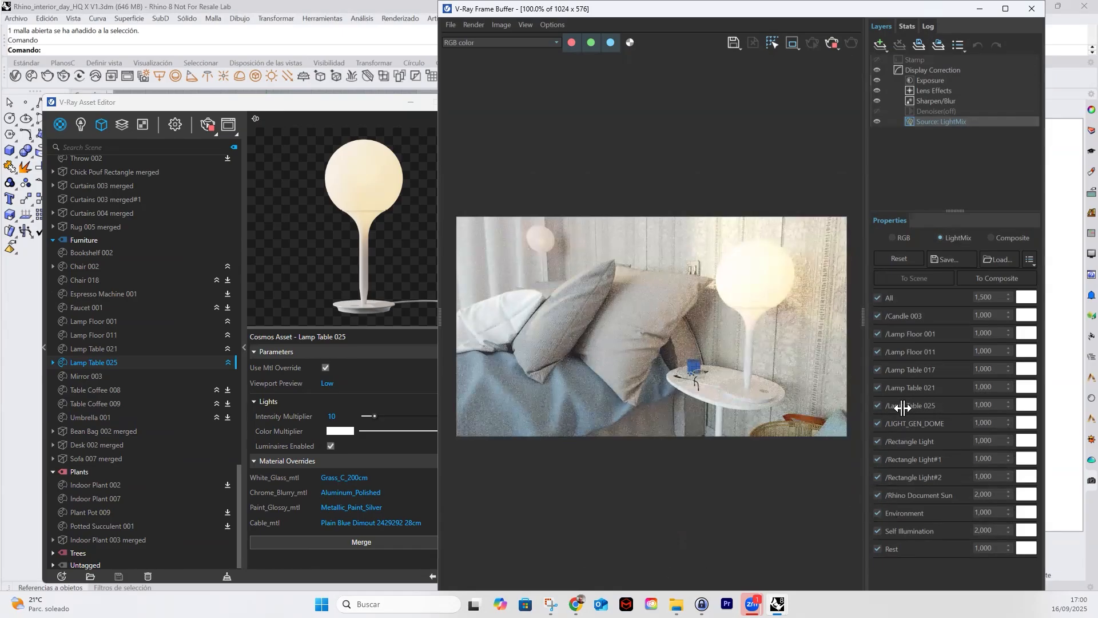
left_click(878, 405)
left_click(878, 405)
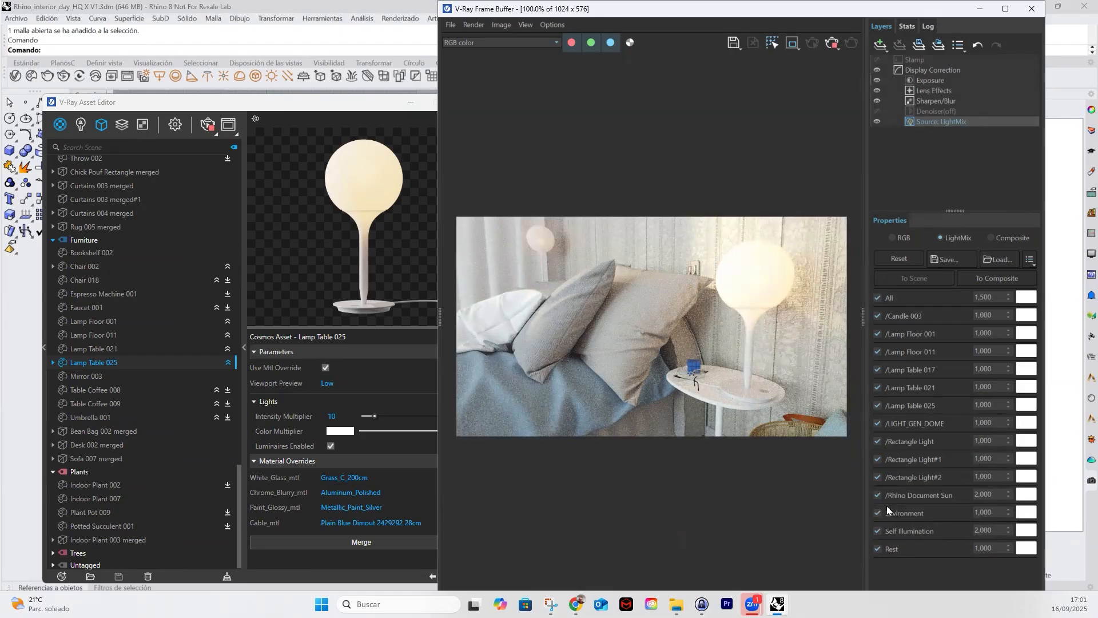
Disable Rest, Rhino Document Sun, all three Rectangle Lights and LIGHT_GEN_DOME in the LightMix
left_click(878, 548)
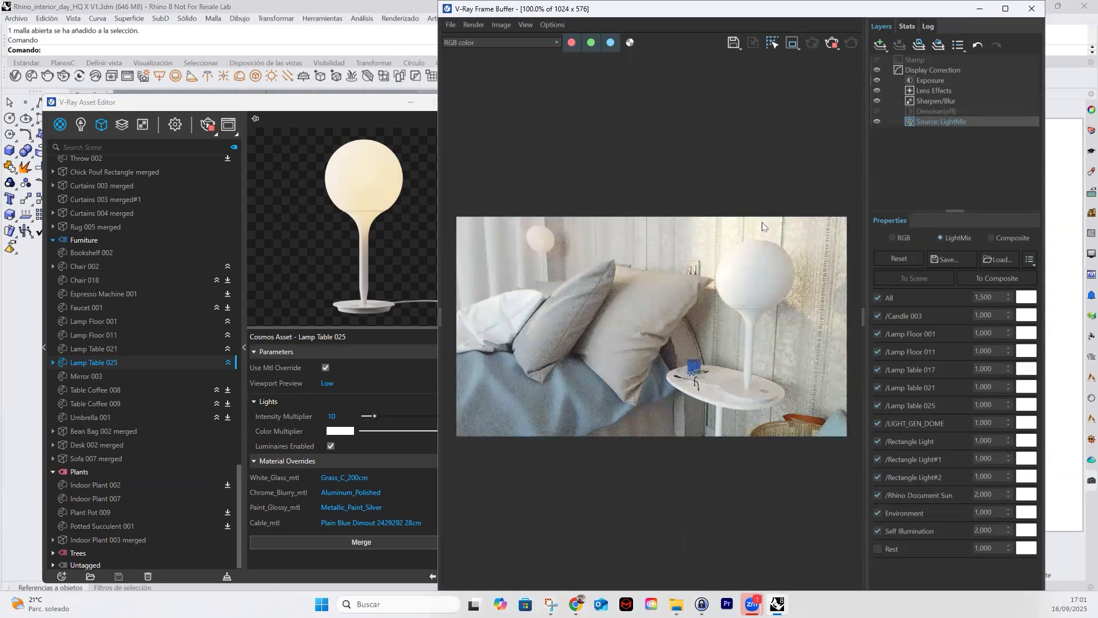
left_click(878, 495)
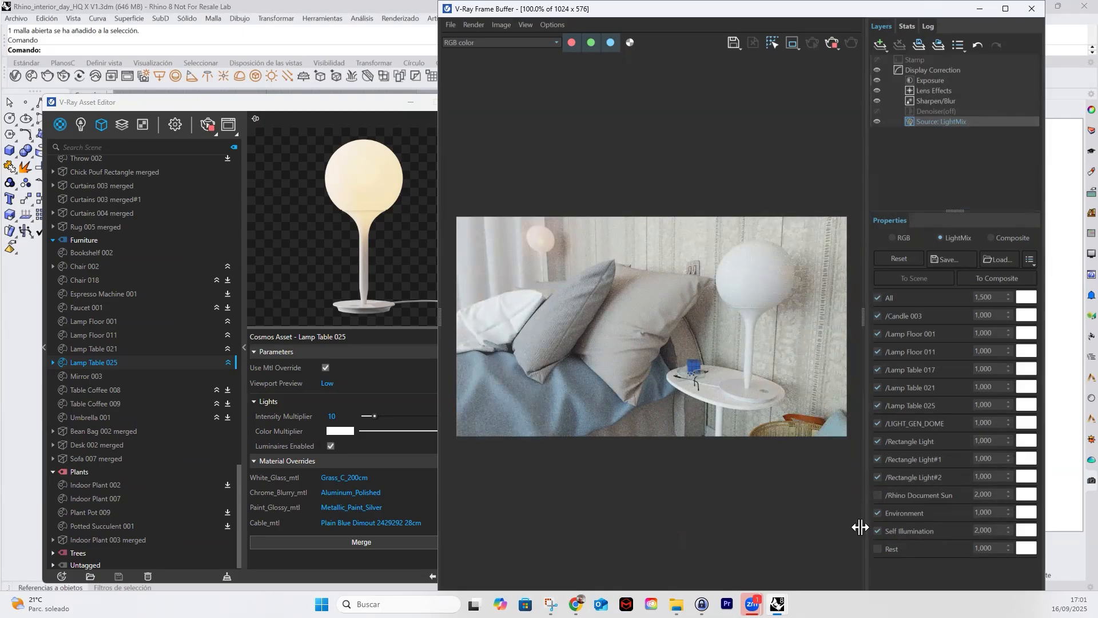
left_click(879, 478)
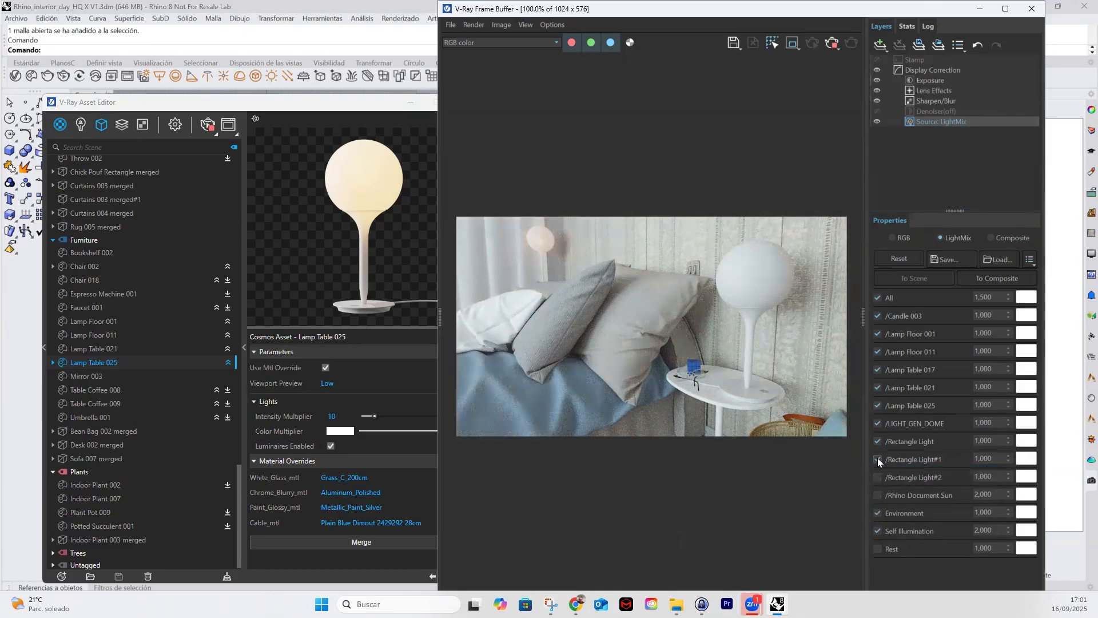
left_click(876, 441)
left_click(878, 424)
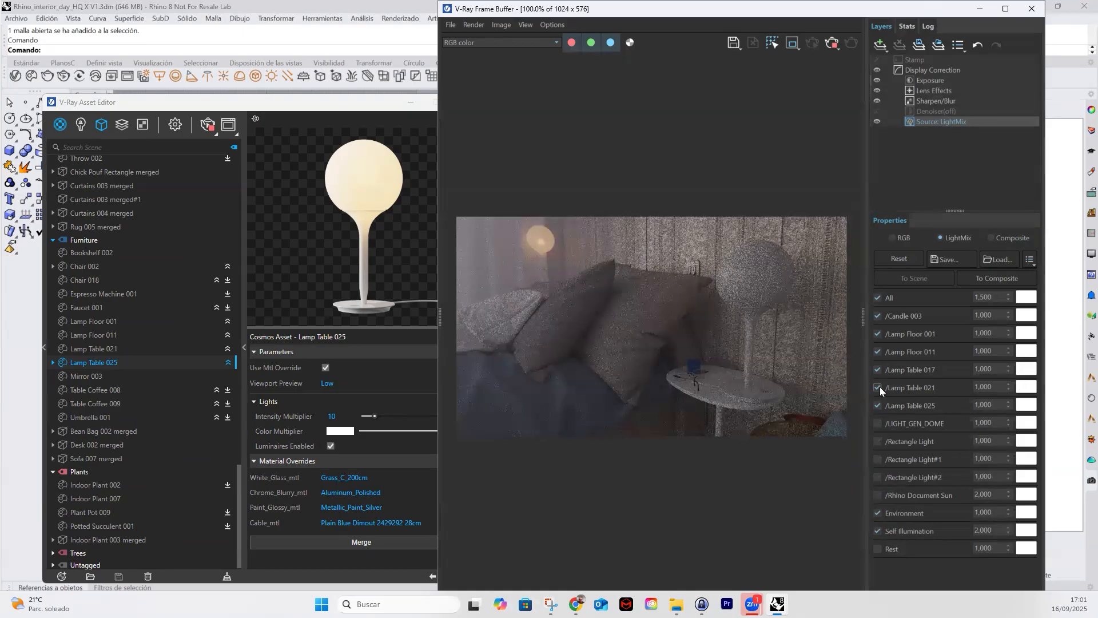
Disable Environment in the LightMix and switch Self Illumination off and back on to compare its effect
left_click(878, 316)
left_click(878, 512)
left_click(878, 531)
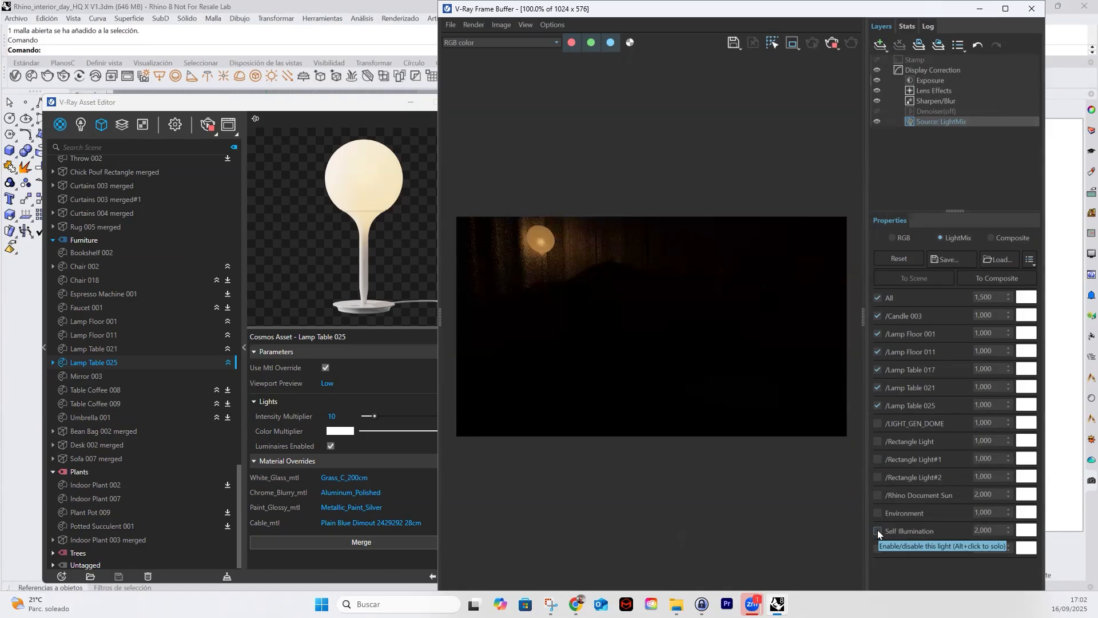
left_click(877, 531)
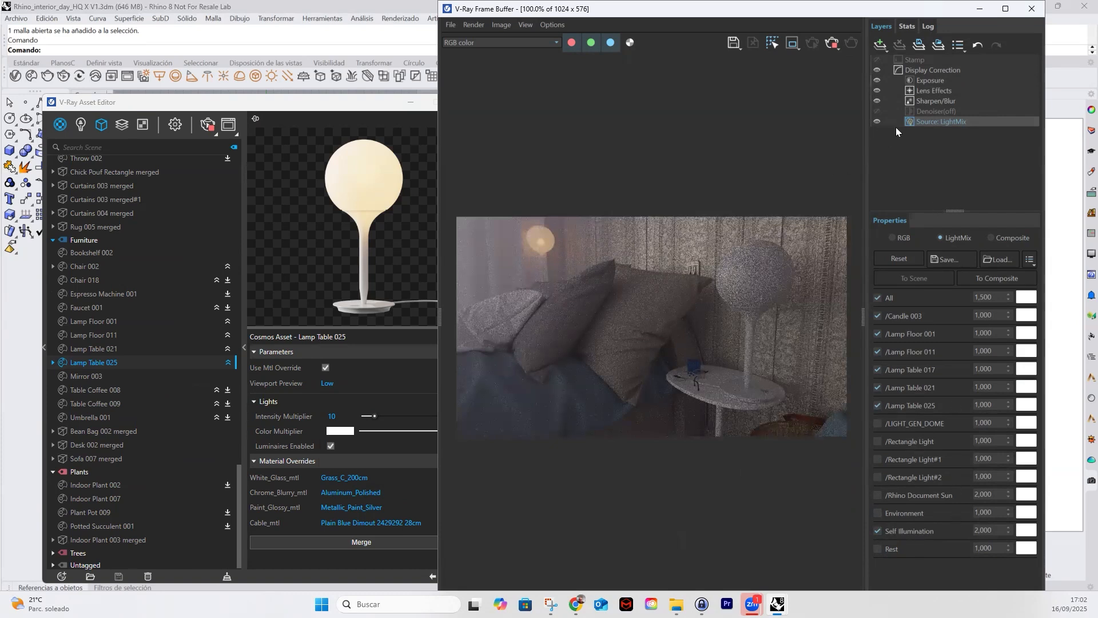
Display the Render Elements list, then stop the interactive render and move the Frame Buffer clear of the Asset Editor
left_click(122, 124)
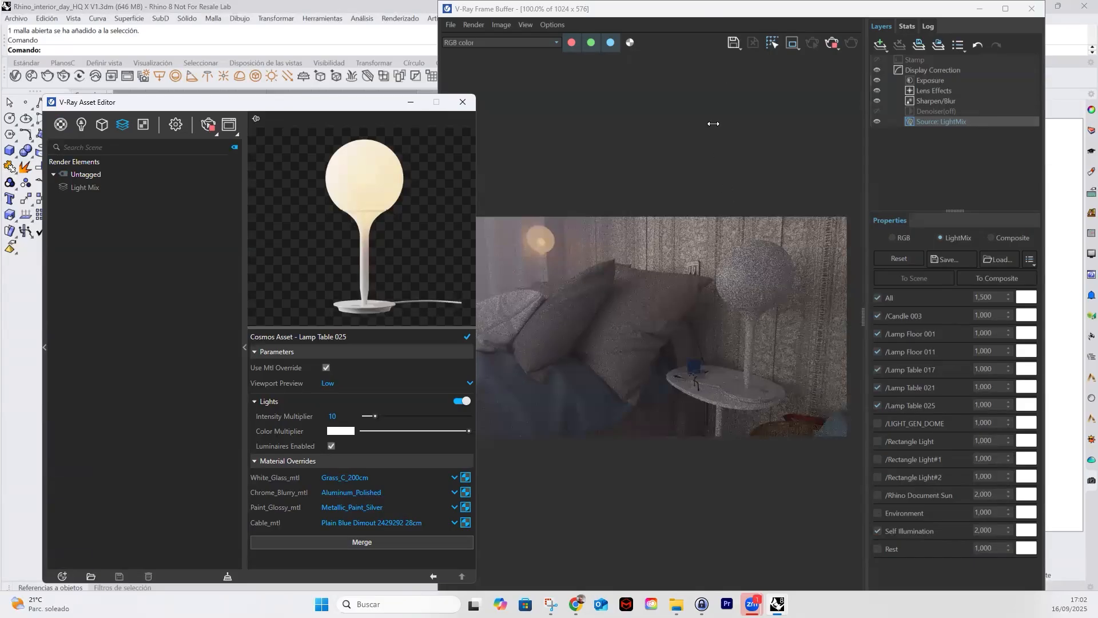
left_click(832, 42)
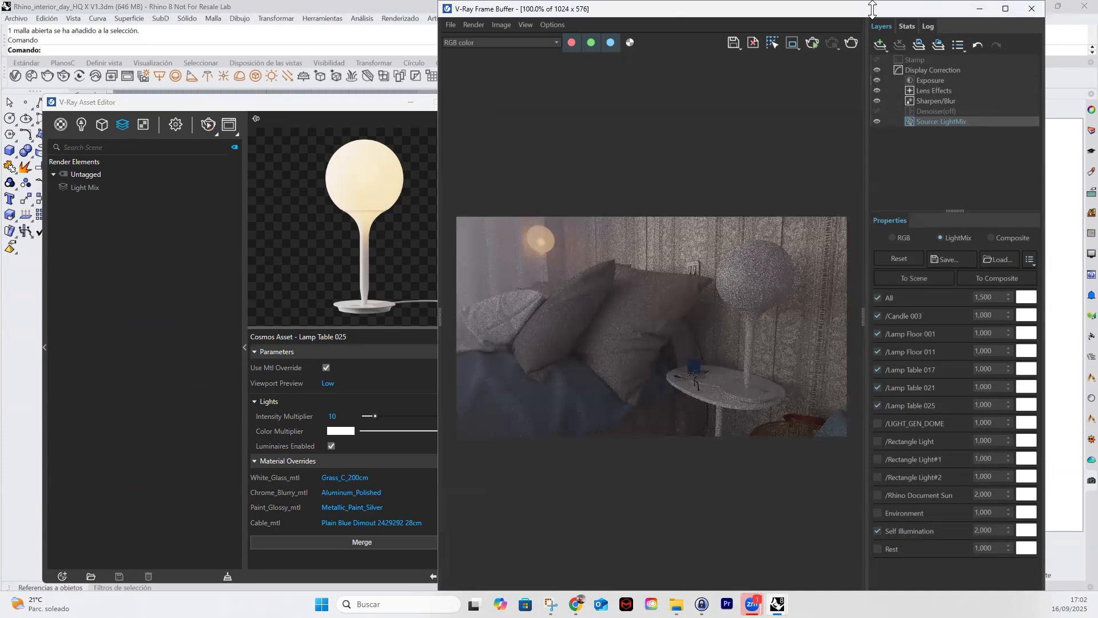
left_click_drag(872, 8, 914, 296)
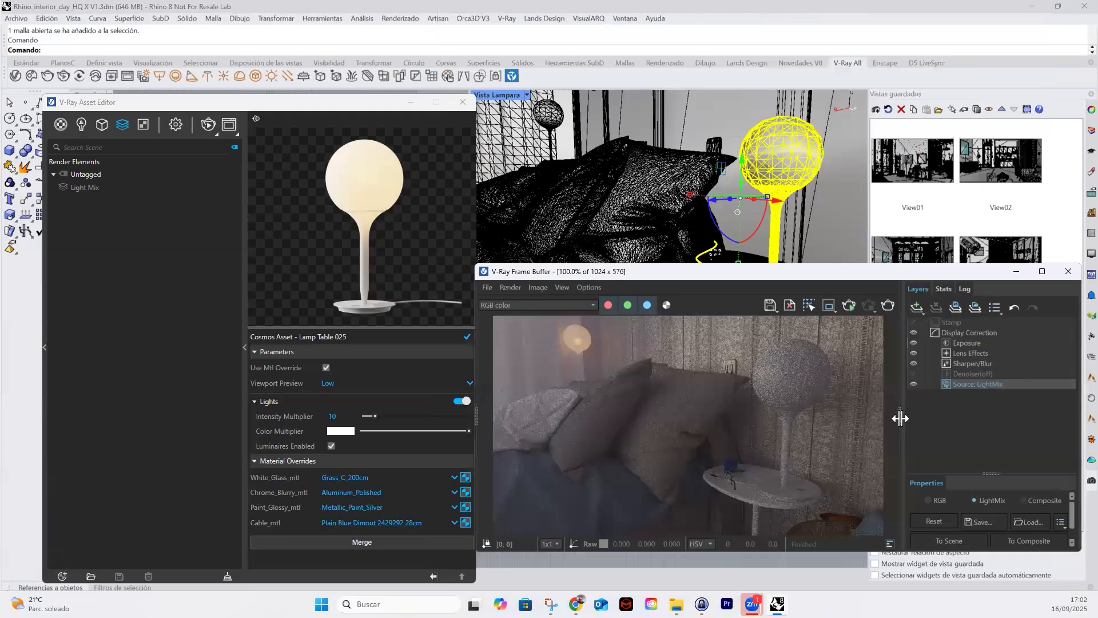
left_click(900, 418)
left_click_drag(752, 274, 872, 136)
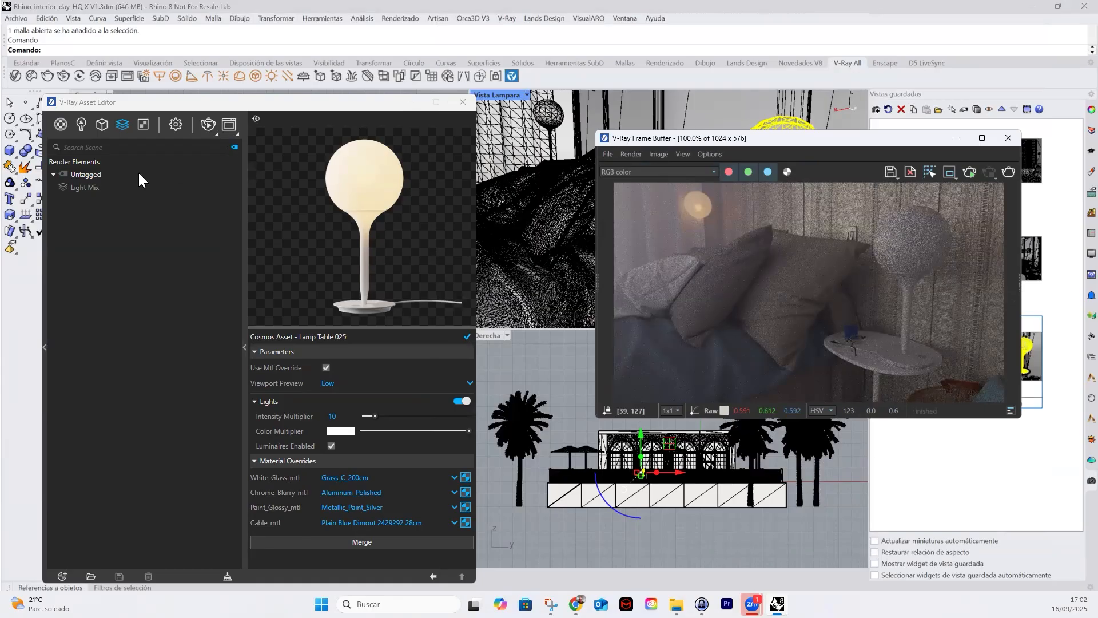
Set the render output size to 1920 x 1080 and start a production render
left_click(179, 124)
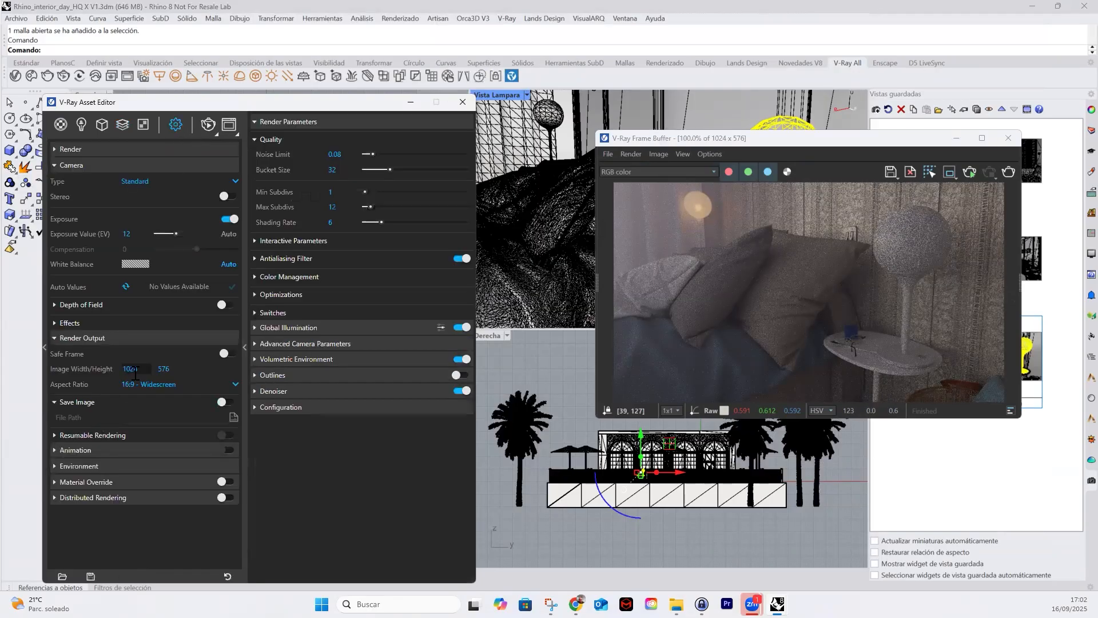
double_click(141, 370)
type("19")
key("Return")
left_click(216, 133)
left_click(208, 155)
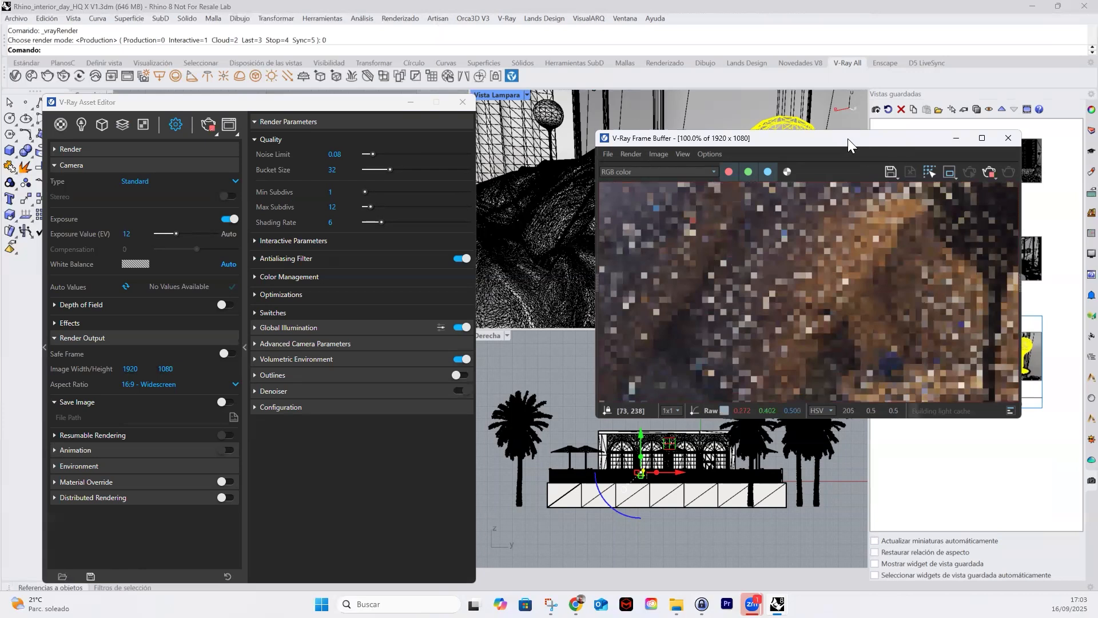
Move the Frame Buffer over the Asset Editor and enlarge it to show the whole render
left_click_drag(847, 139, 356, 27)
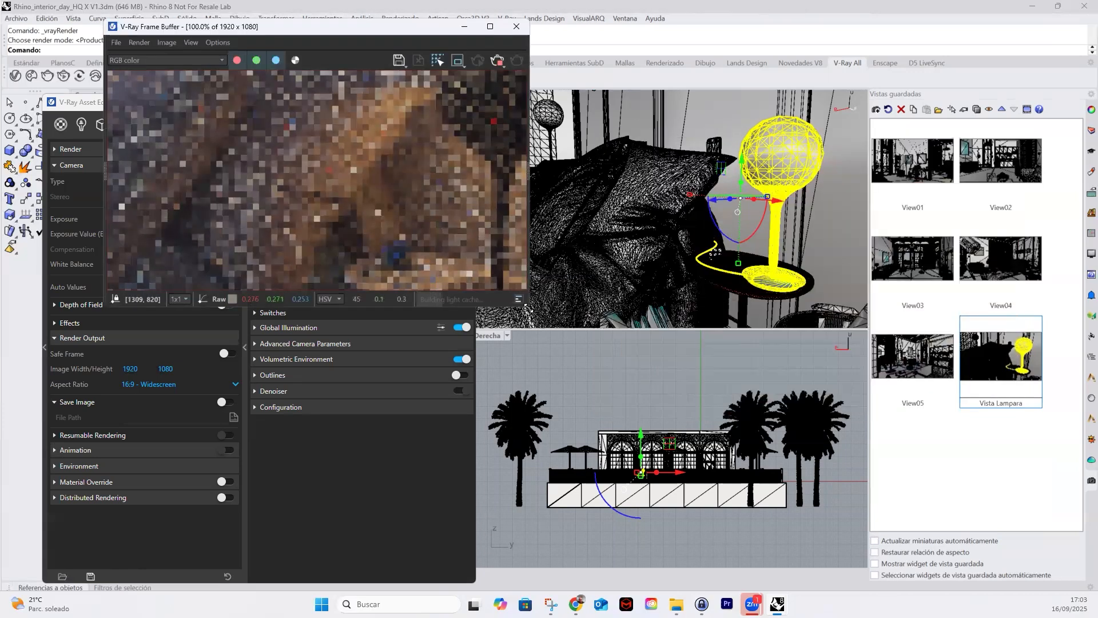
left_click_drag(528, 308, 935, 548)
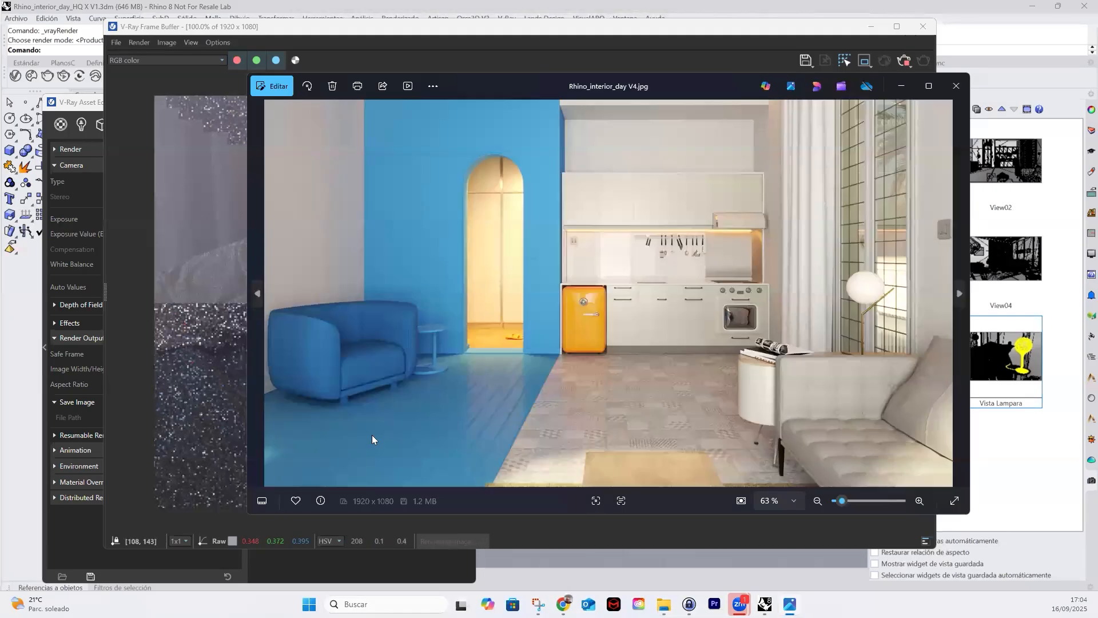
Switch to the image viewer and examine the finished interior renders, including Rhino_interior_day Lampara mesita V2.jpg
left_click(960, 295)
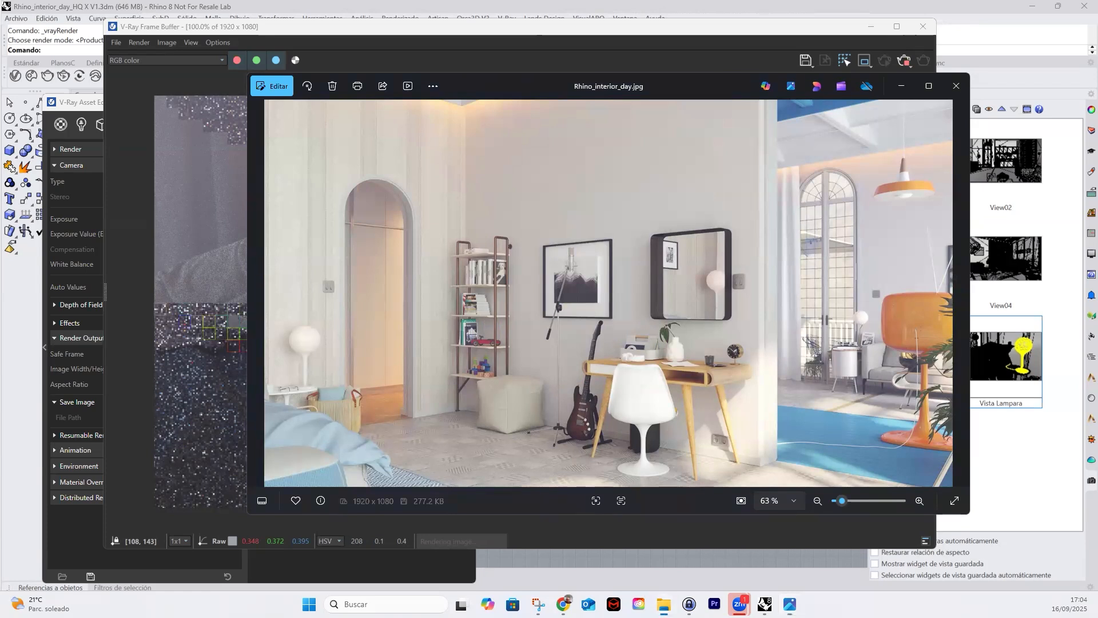
left_click(961, 92)
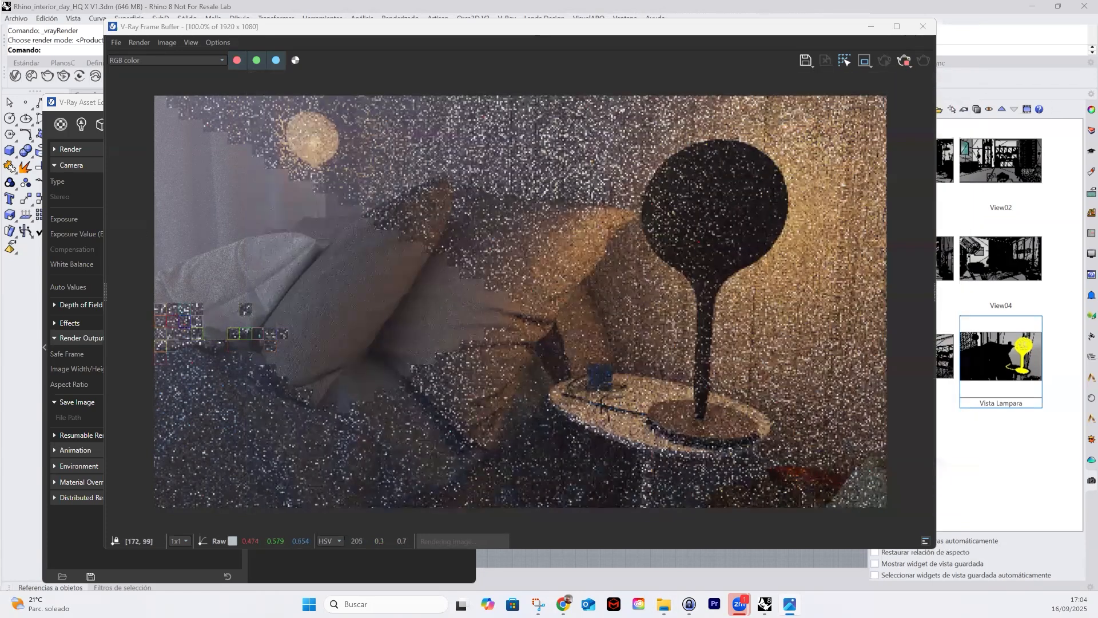
left_click(790, 604)
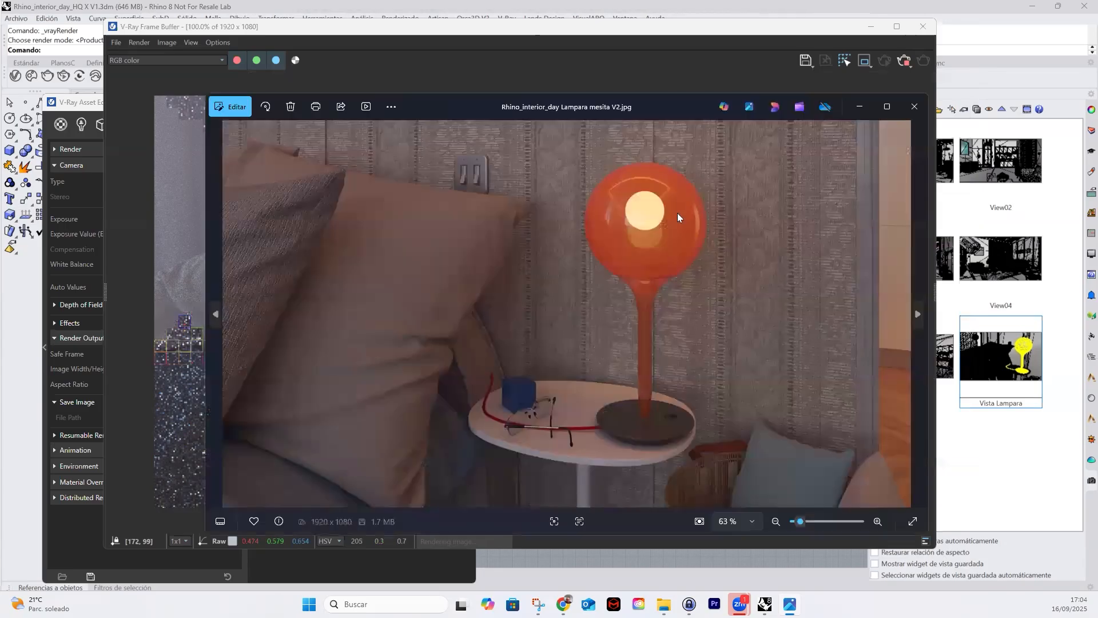
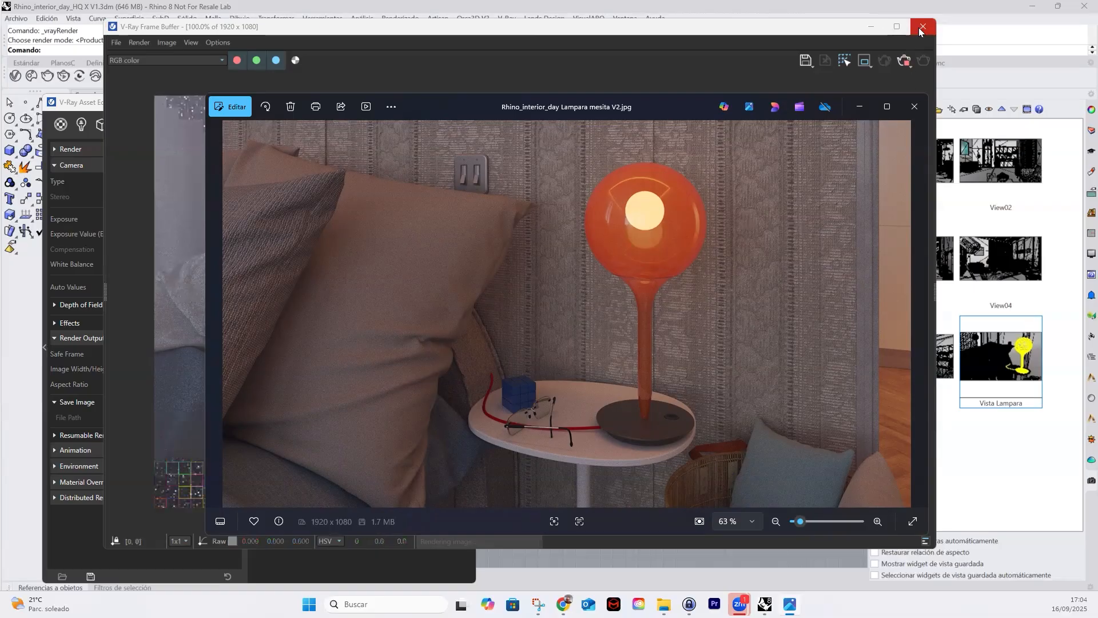
Stop the production render and close the Frame Buffer and the V-Ray Asset Editor
left_click(905, 61)
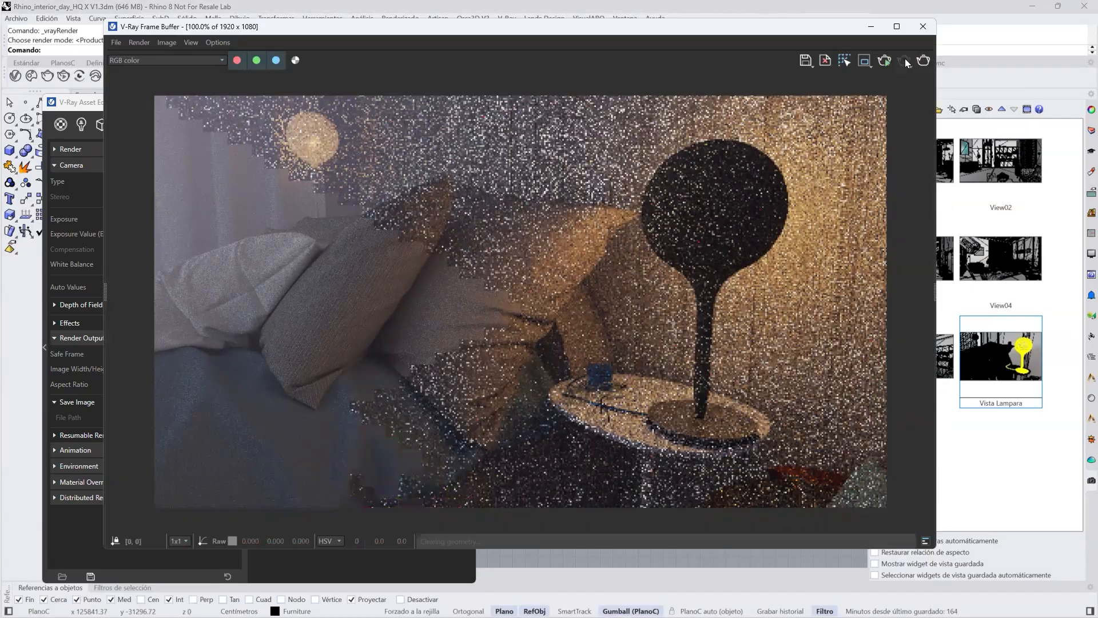
left_click(923, 26)
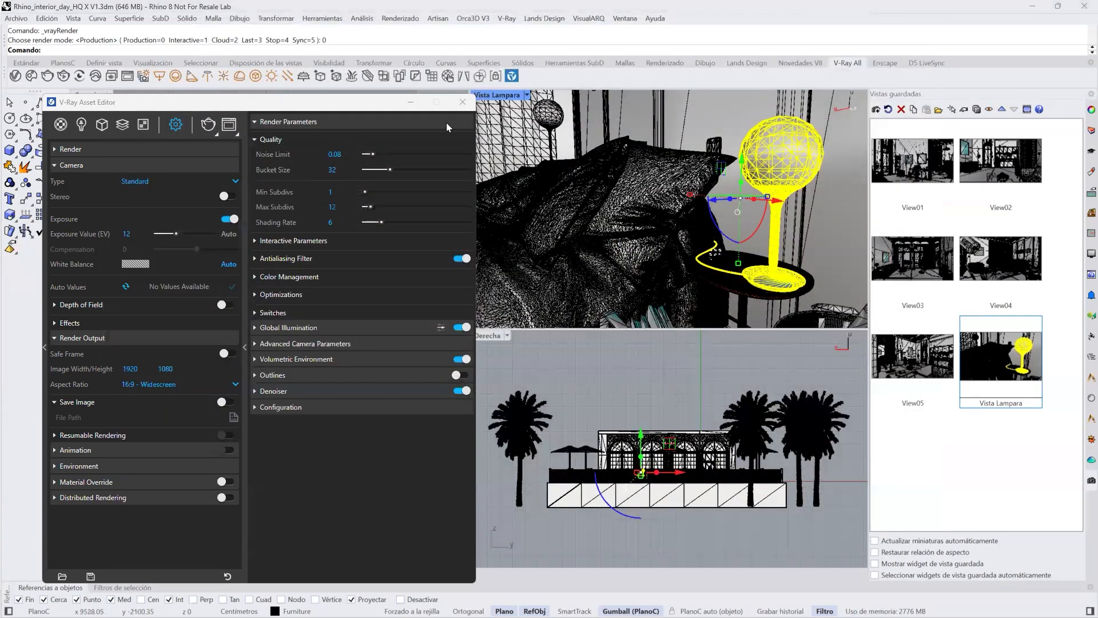
left_click(463, 103)
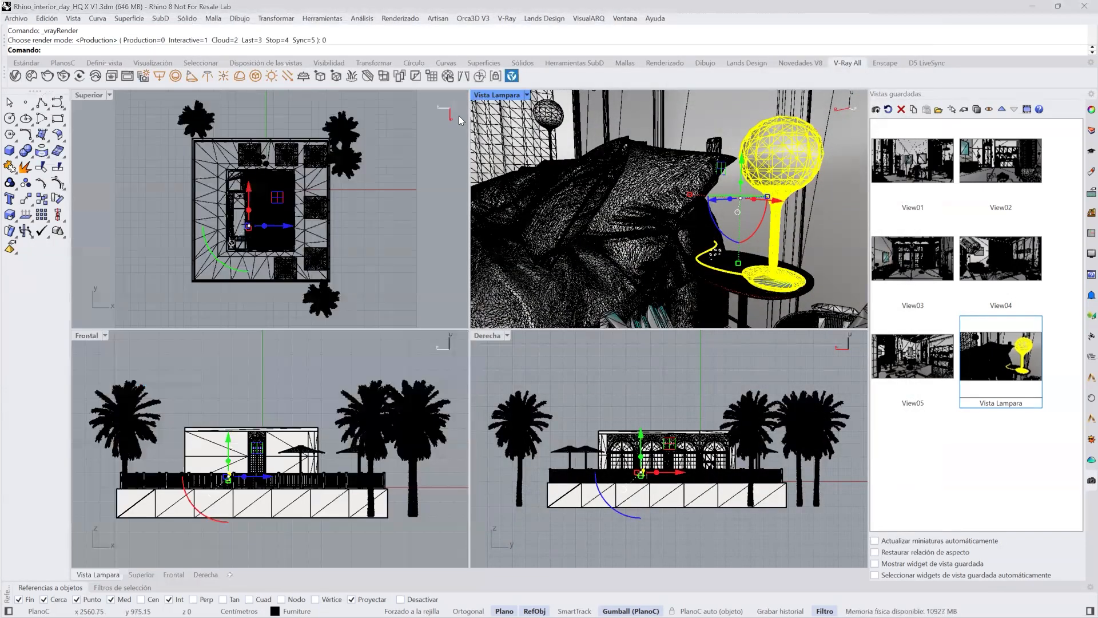